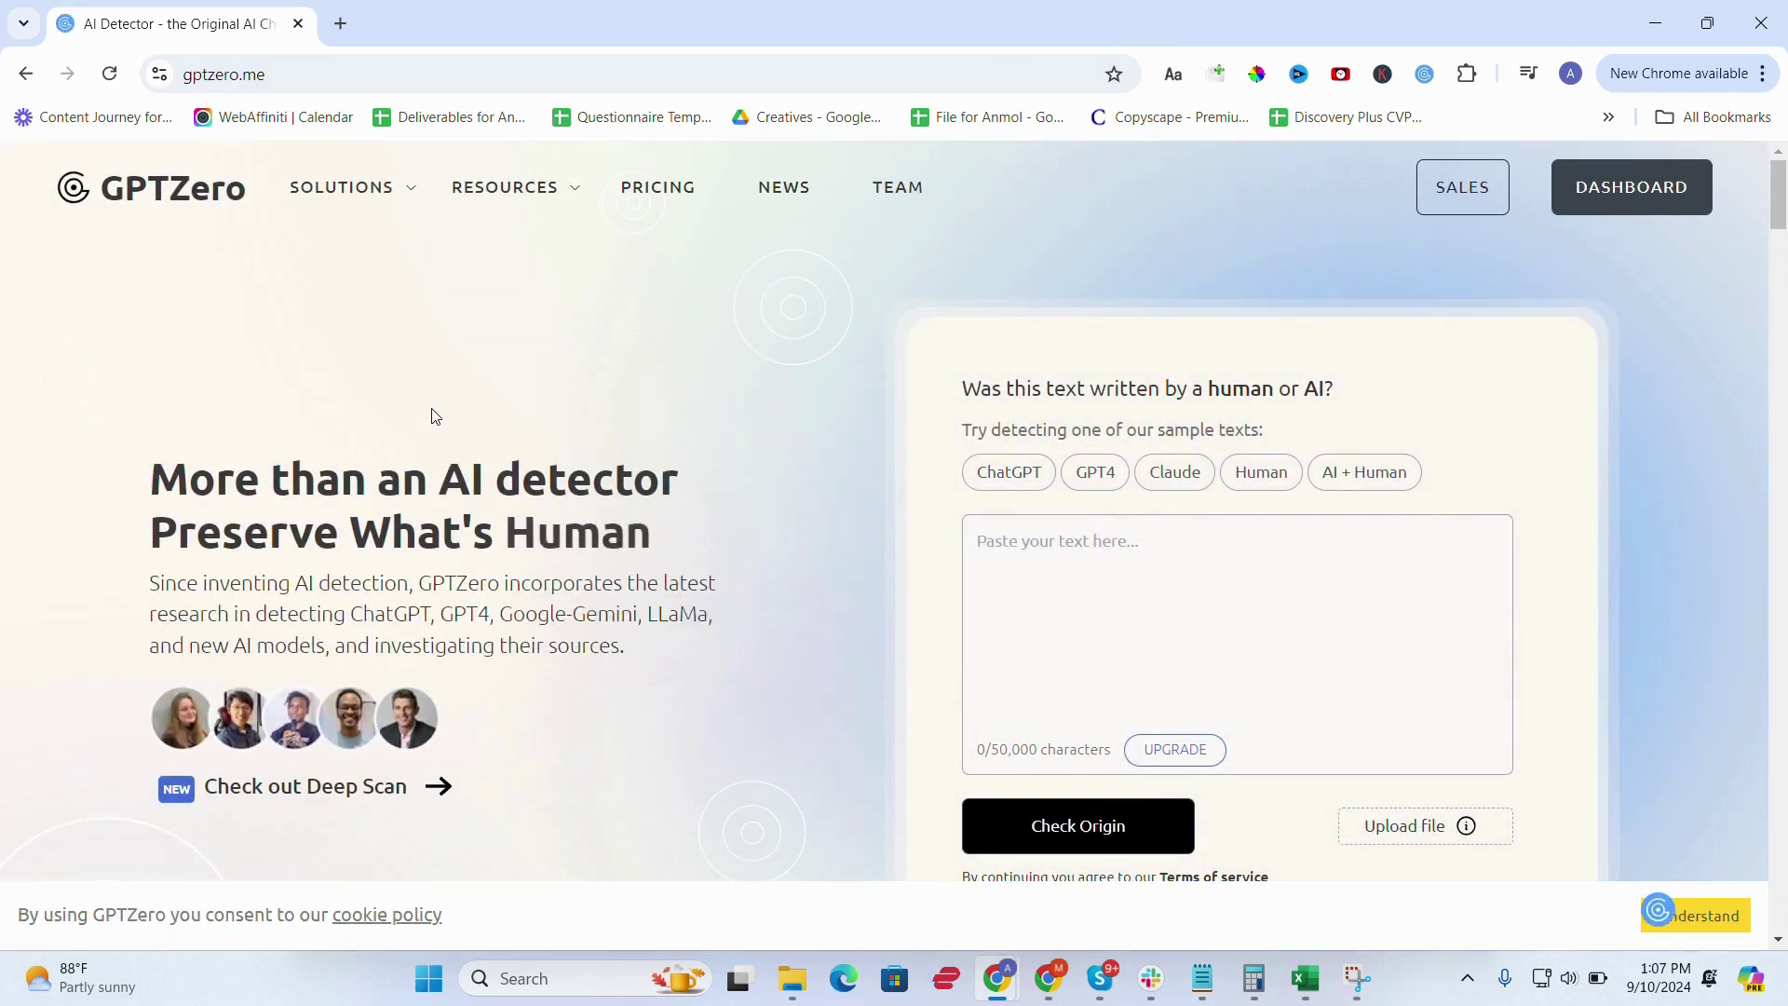
scroll(431, 414, "down", 1)
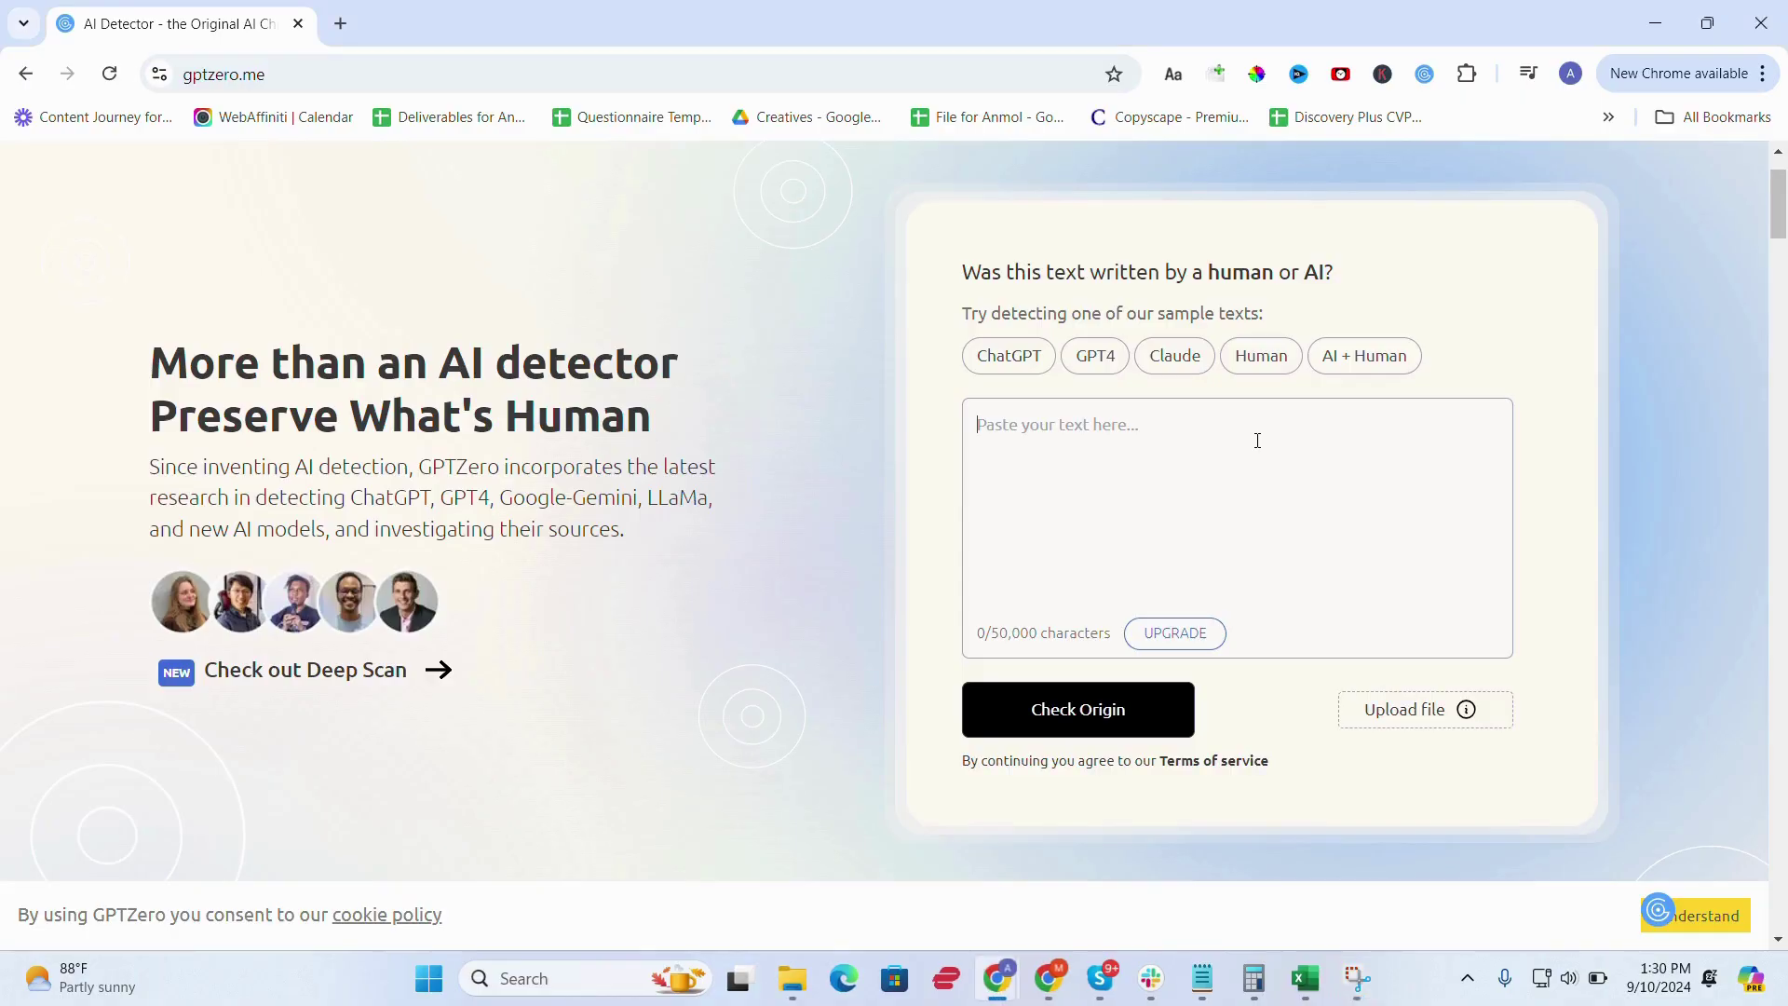
scroll(1565, 458, "down", 2)
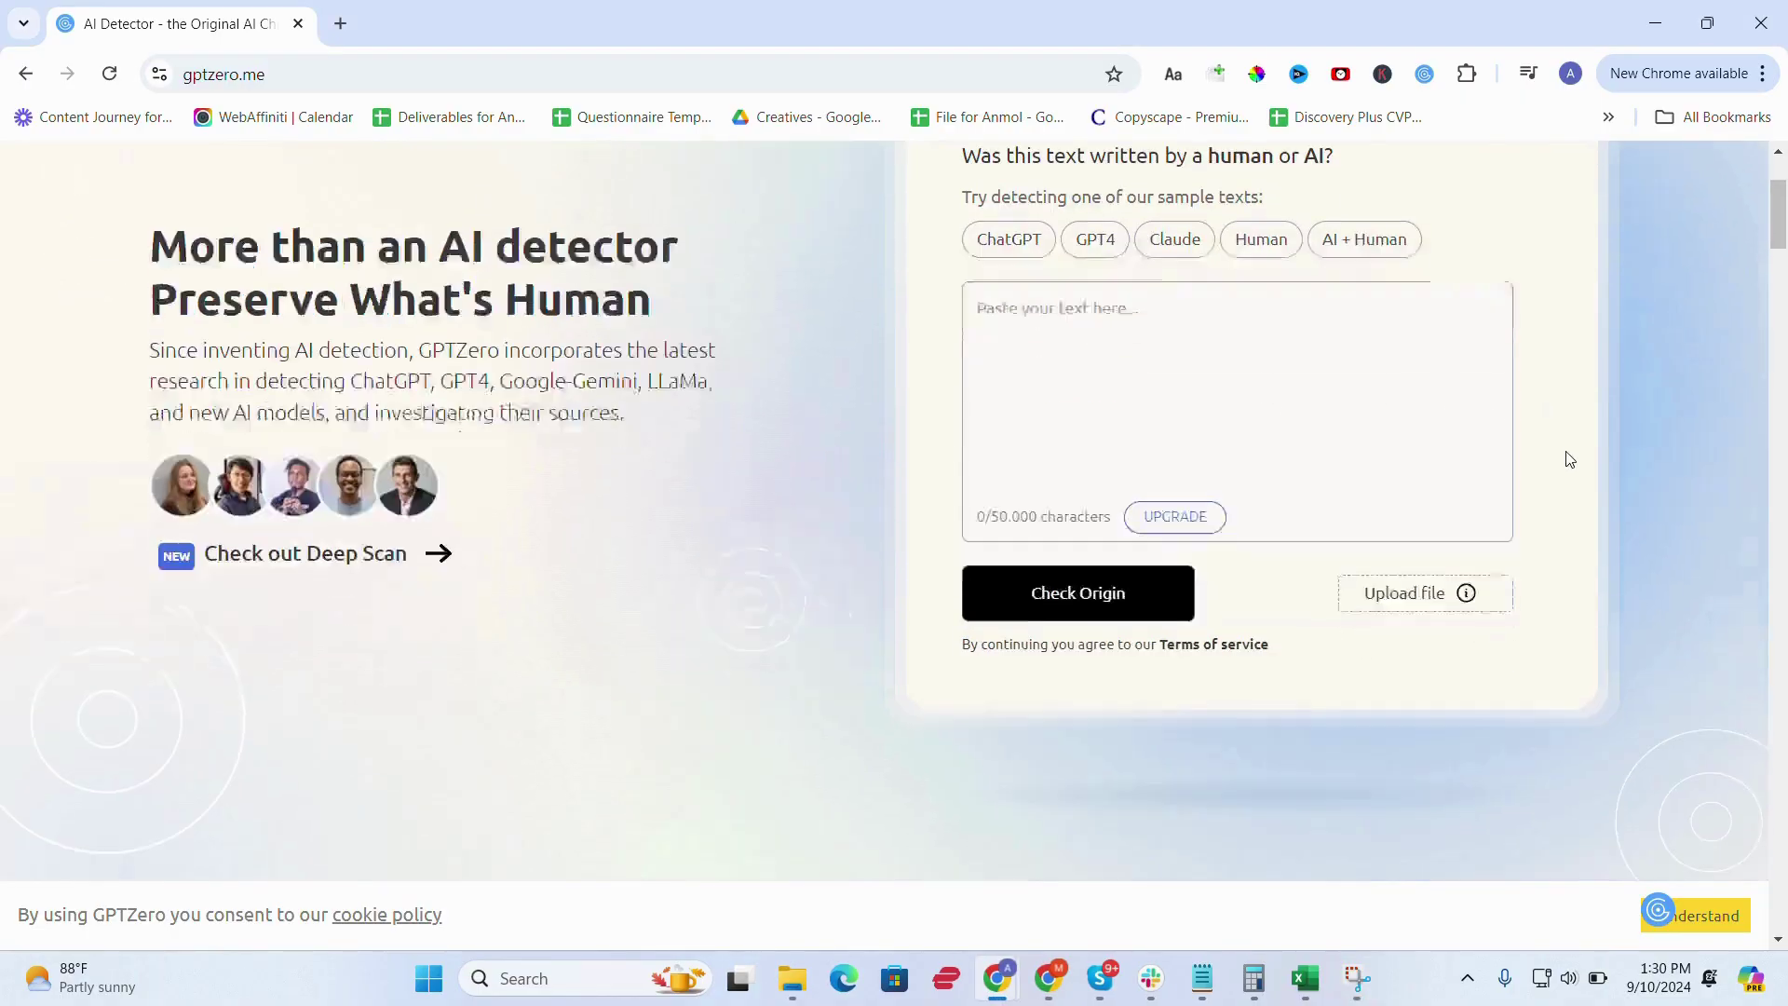
scroll(1566, 459, "down", 2)
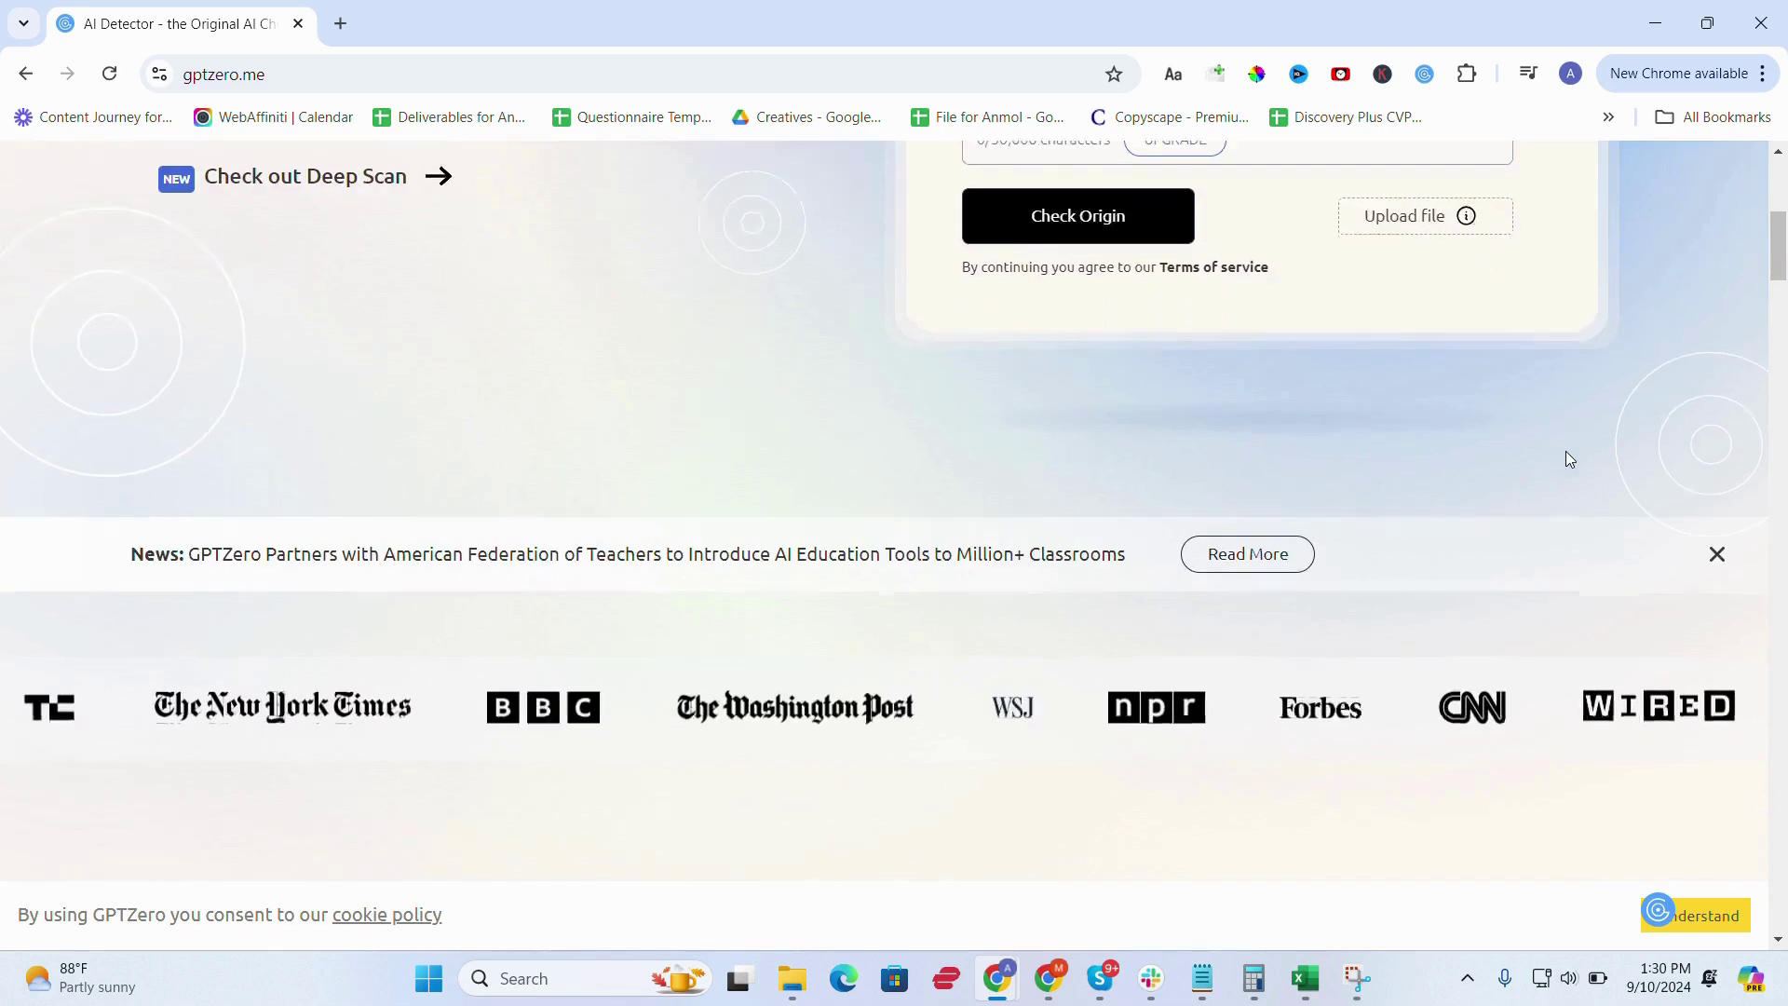
scroll(1566, 460, "down", 2)
scroll(1566, 458, "down", 2)
scroll(1566, 460, "down", 1)
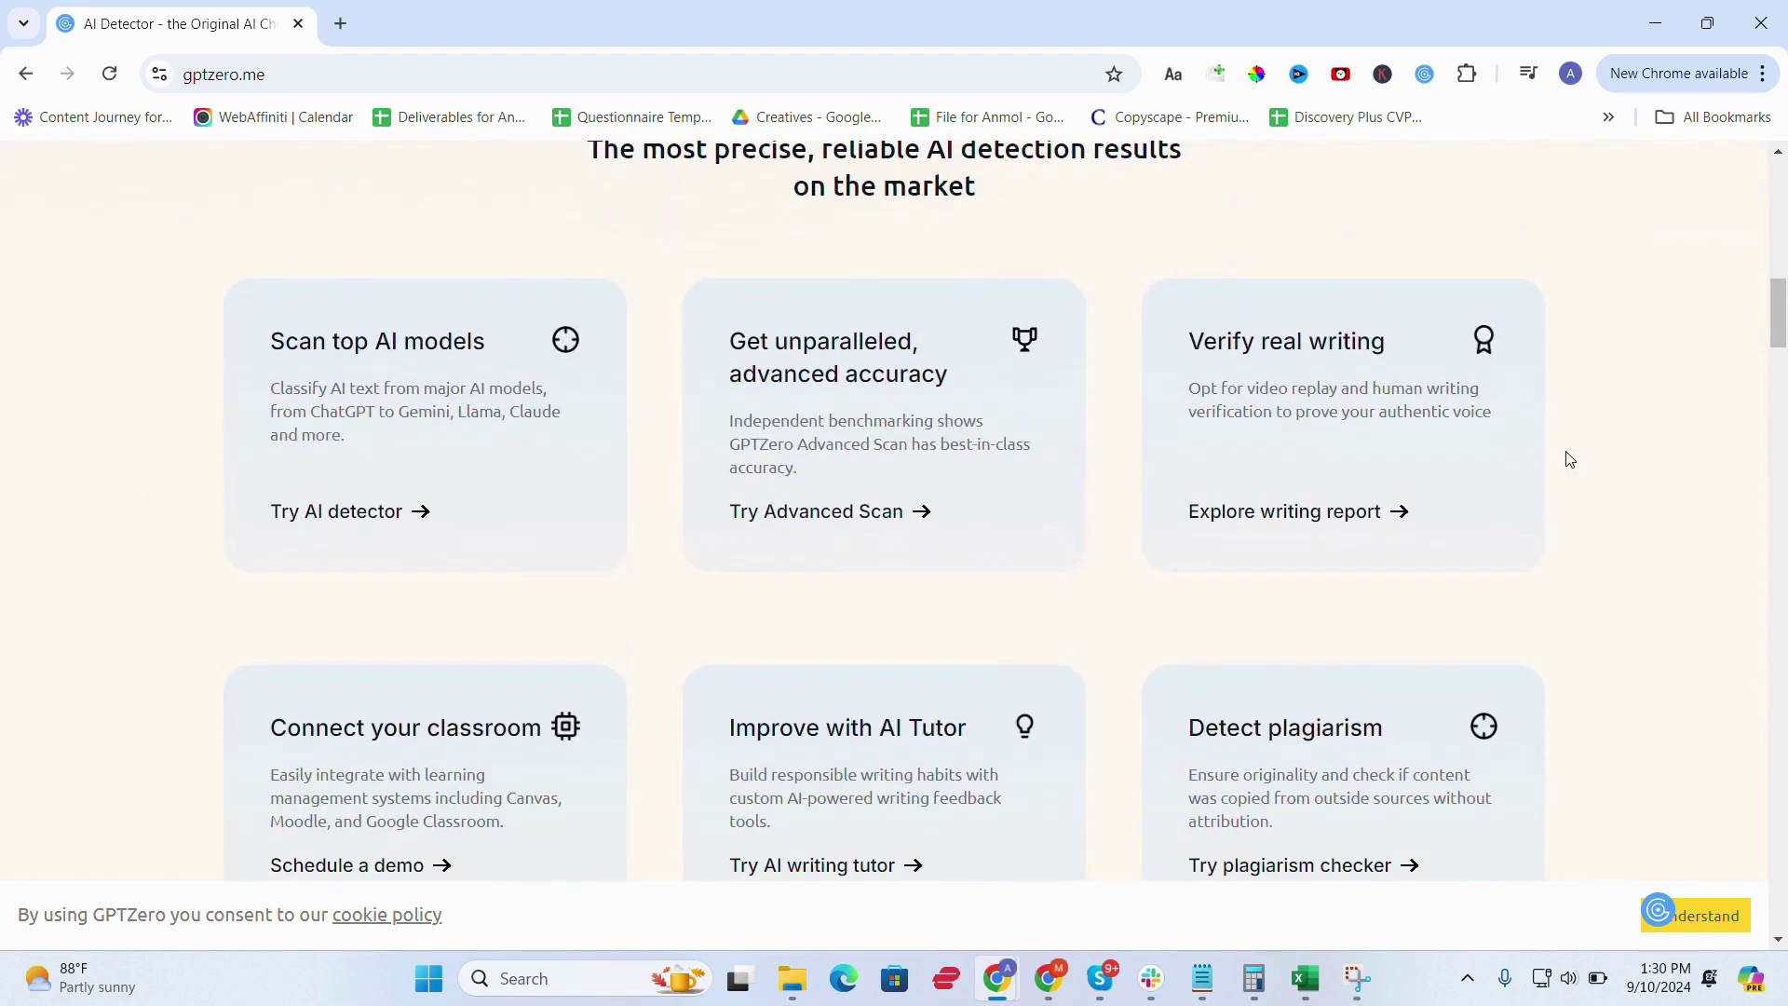
scroll(1562, 457, "down", 1)
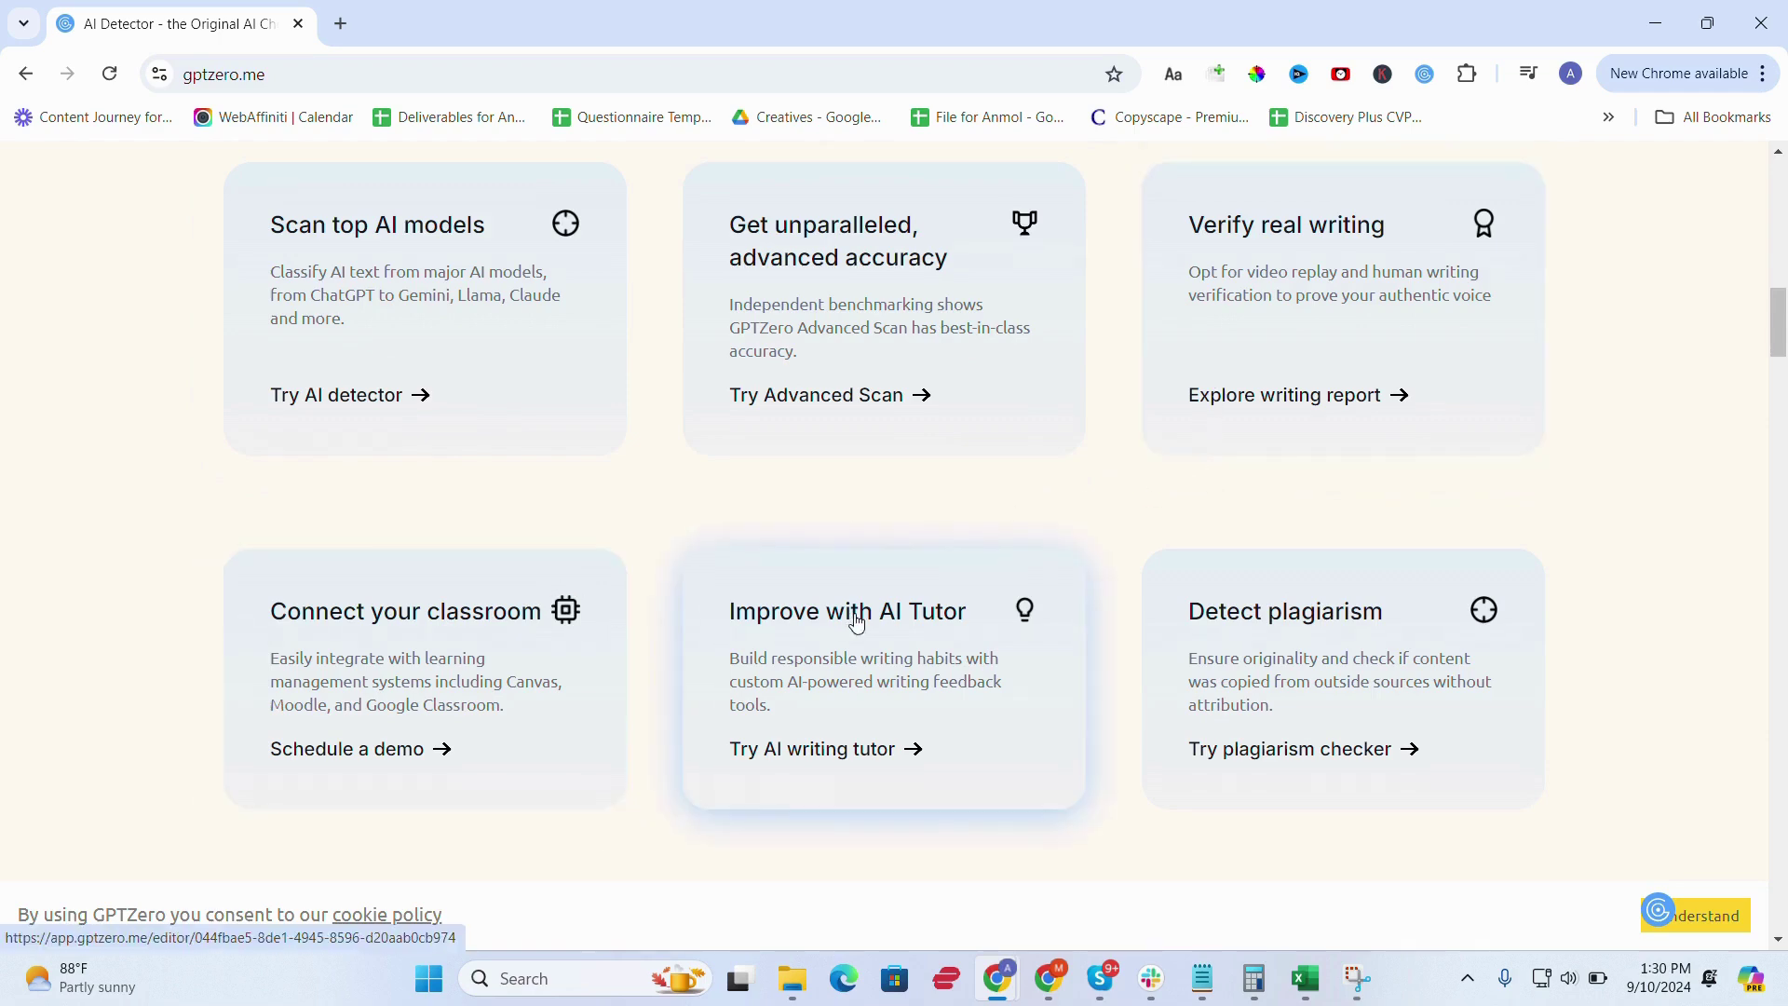
scroll(1189, 607, "down", 2)
scroll(1187, 606, "down", 2)
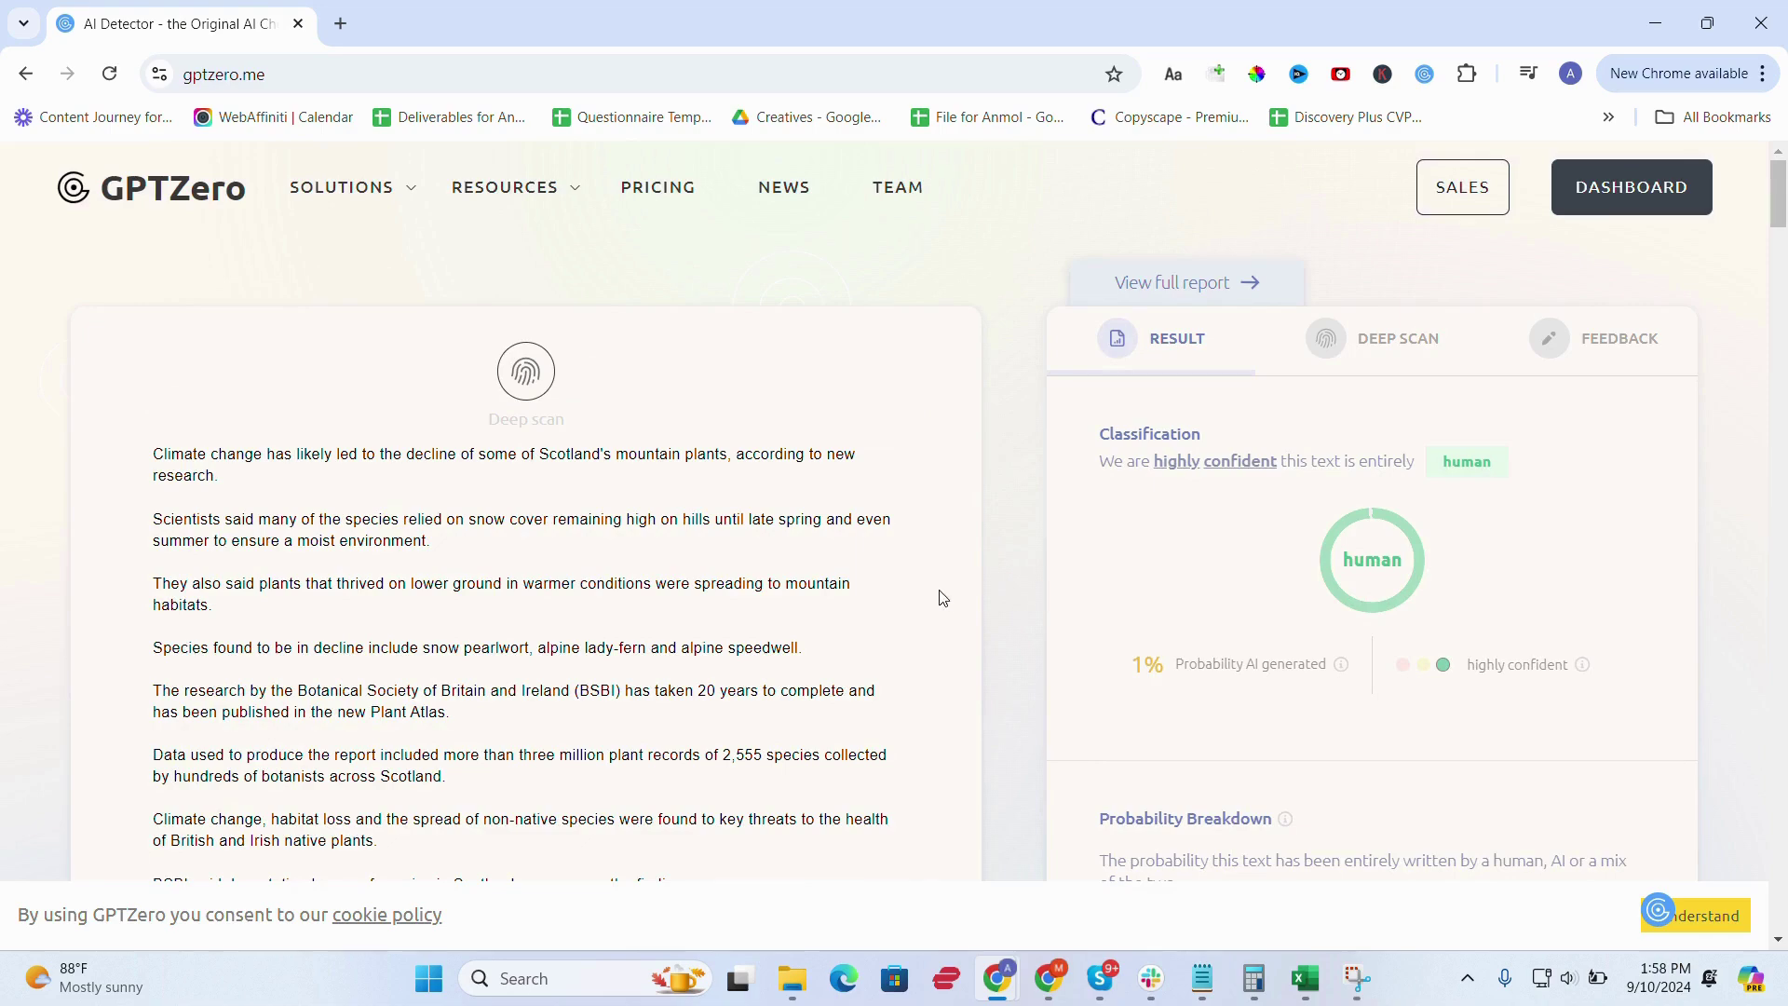
scroll(941, 598, "down", 2)
scroll(940, 598, "down", 1)
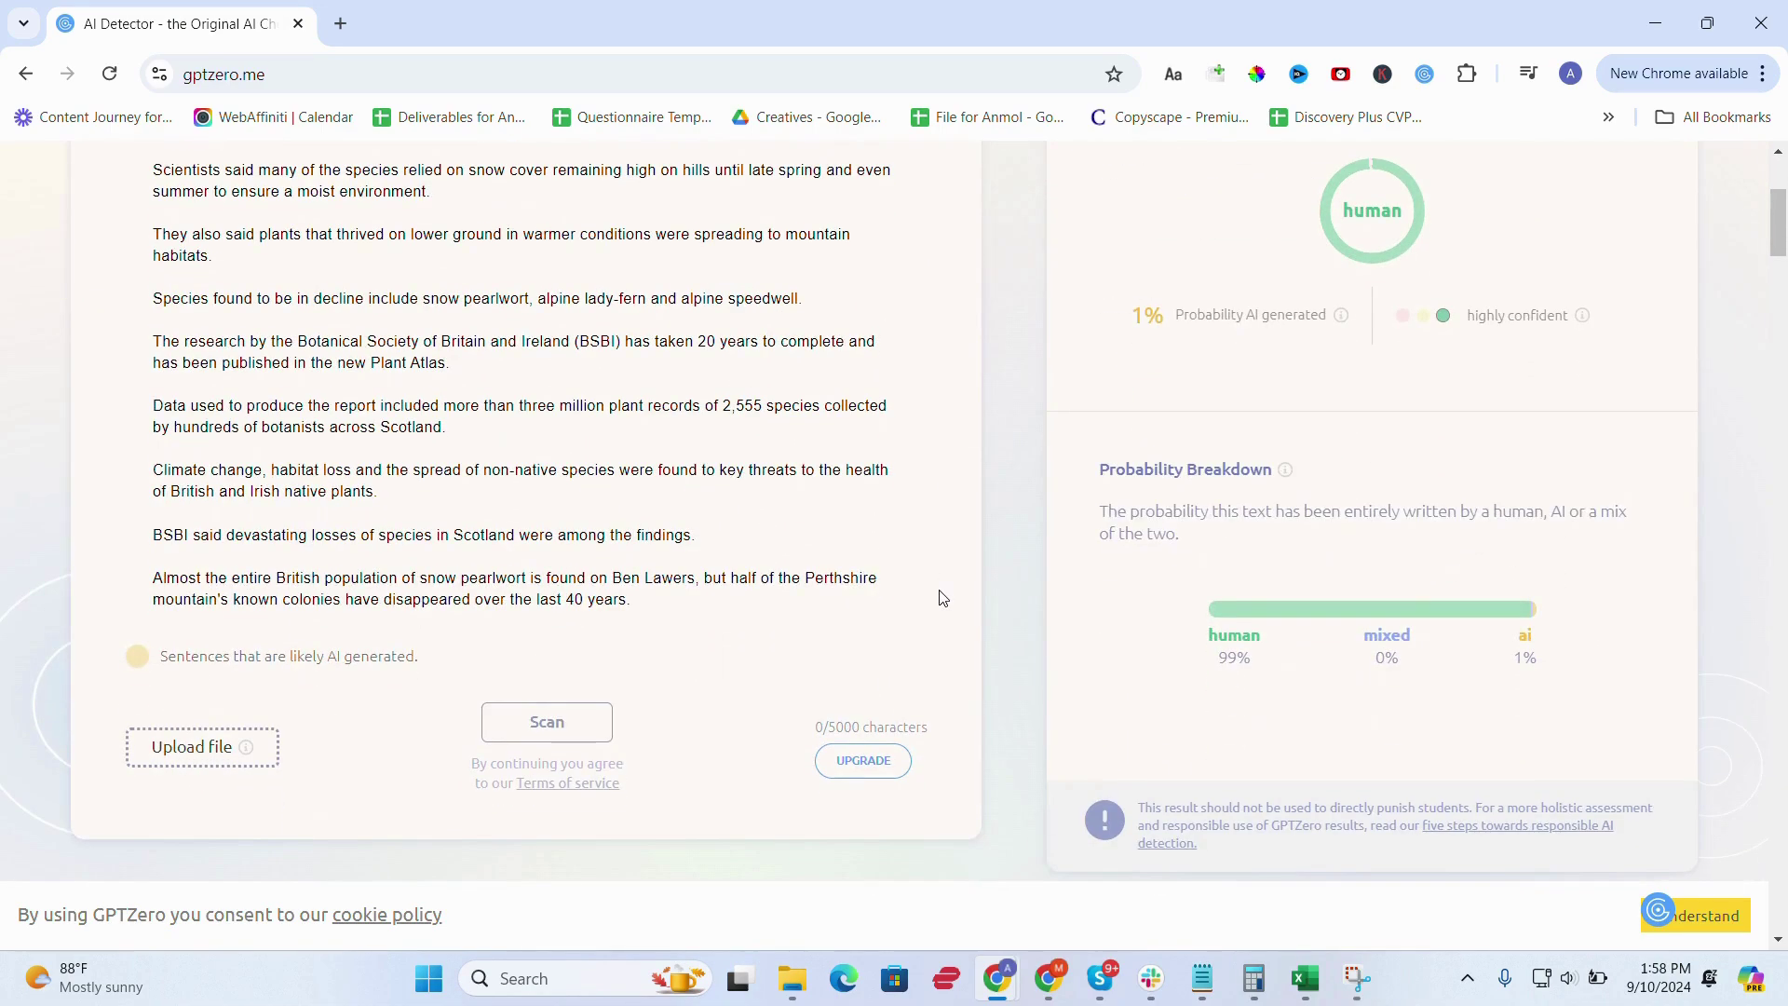
scroll(940, 598, "down", 2)
scroll(1331, 554, "up", 4)
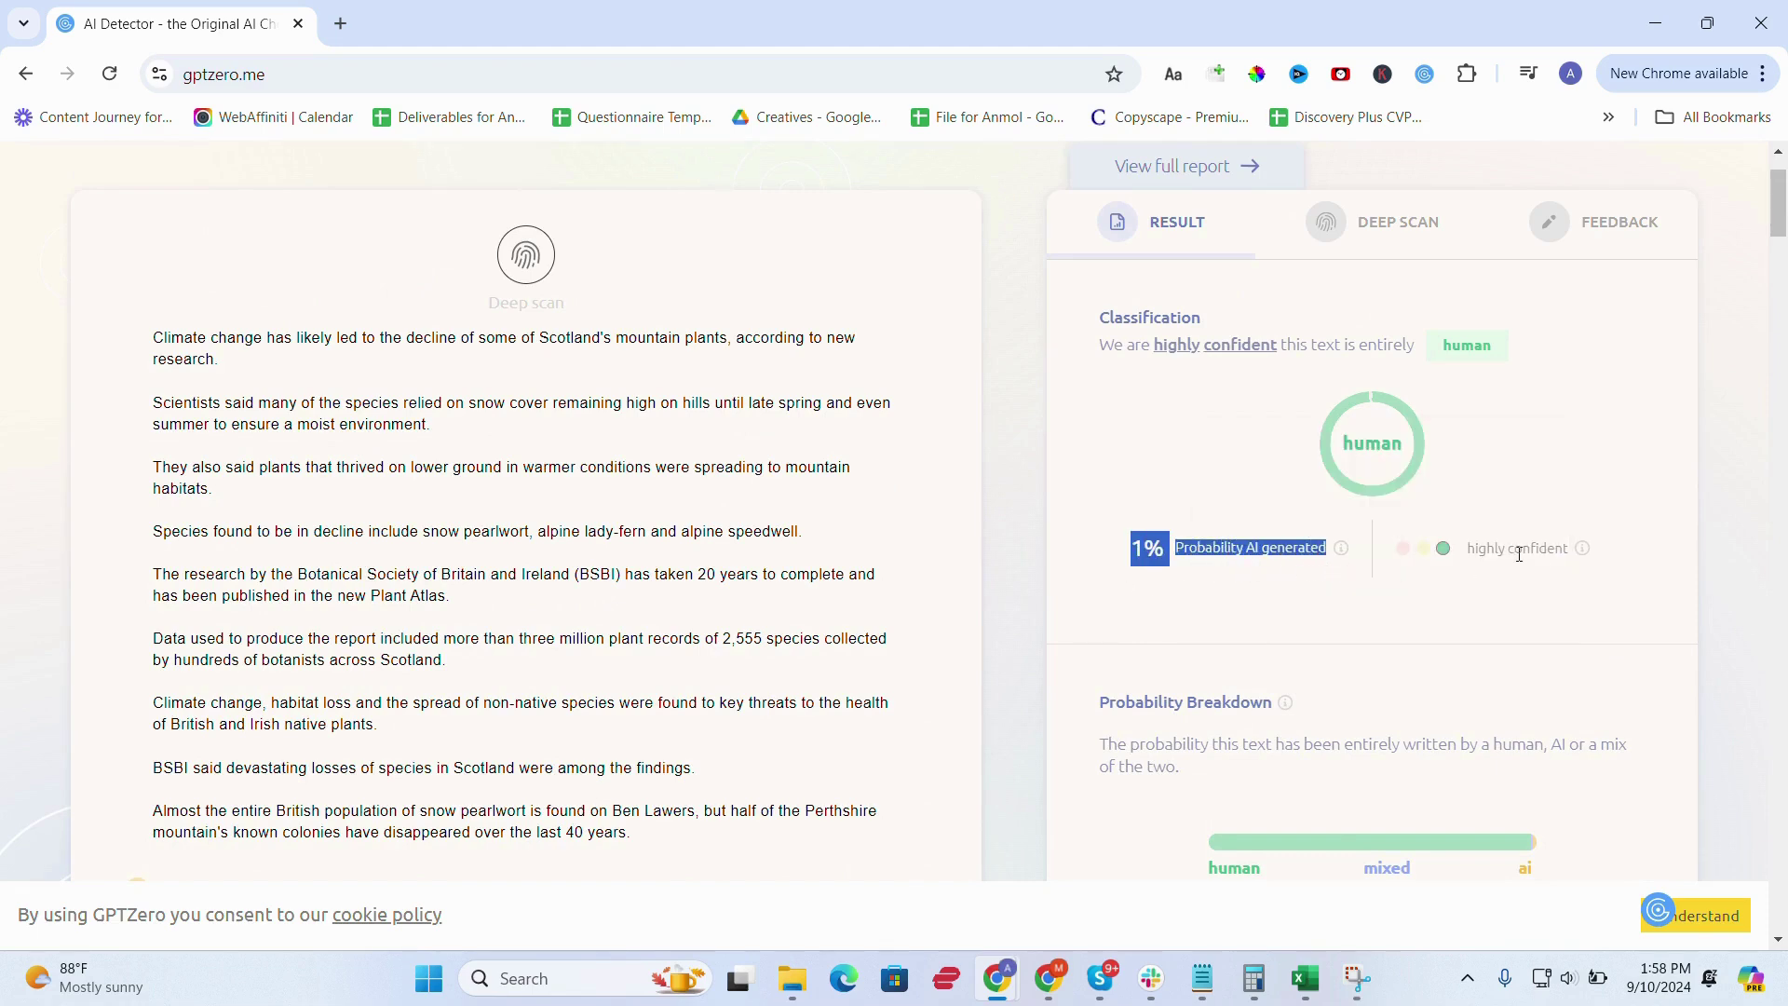
Highlight the 'highly confident' rating on the 99% human, 1% AI result
left_click_drag(1534, 553, 1624, 569)
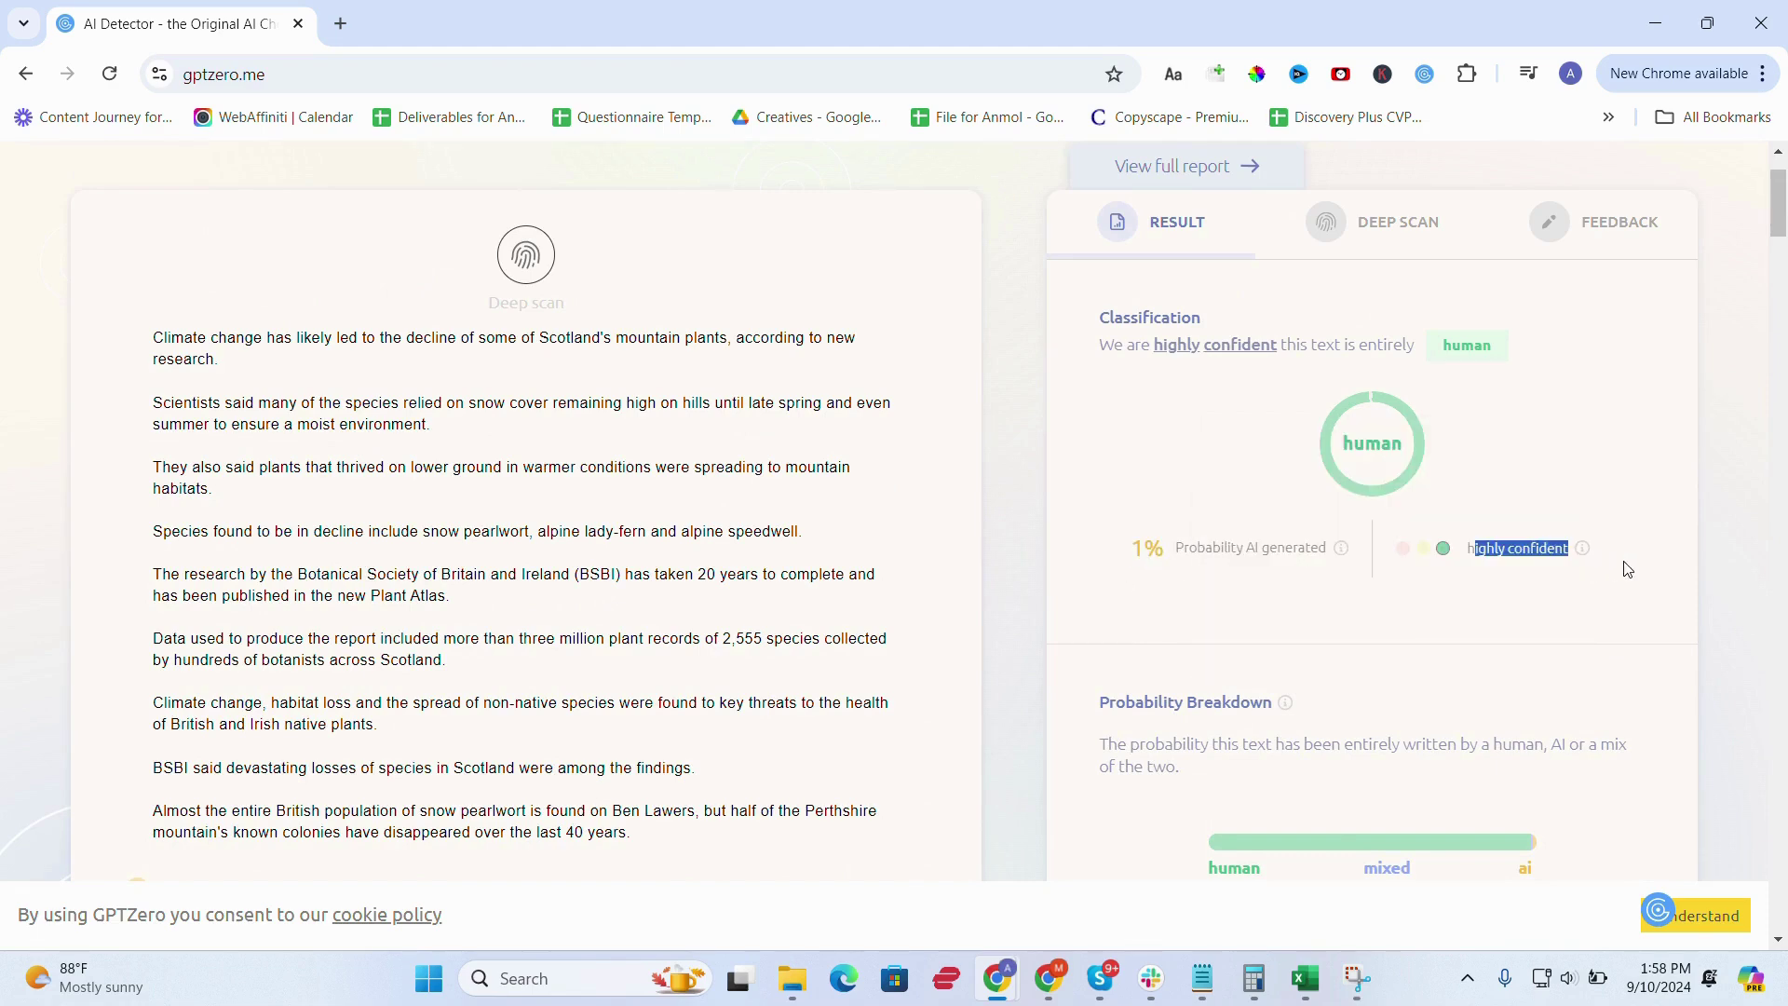
scroll(1602, 606, "down", 2)
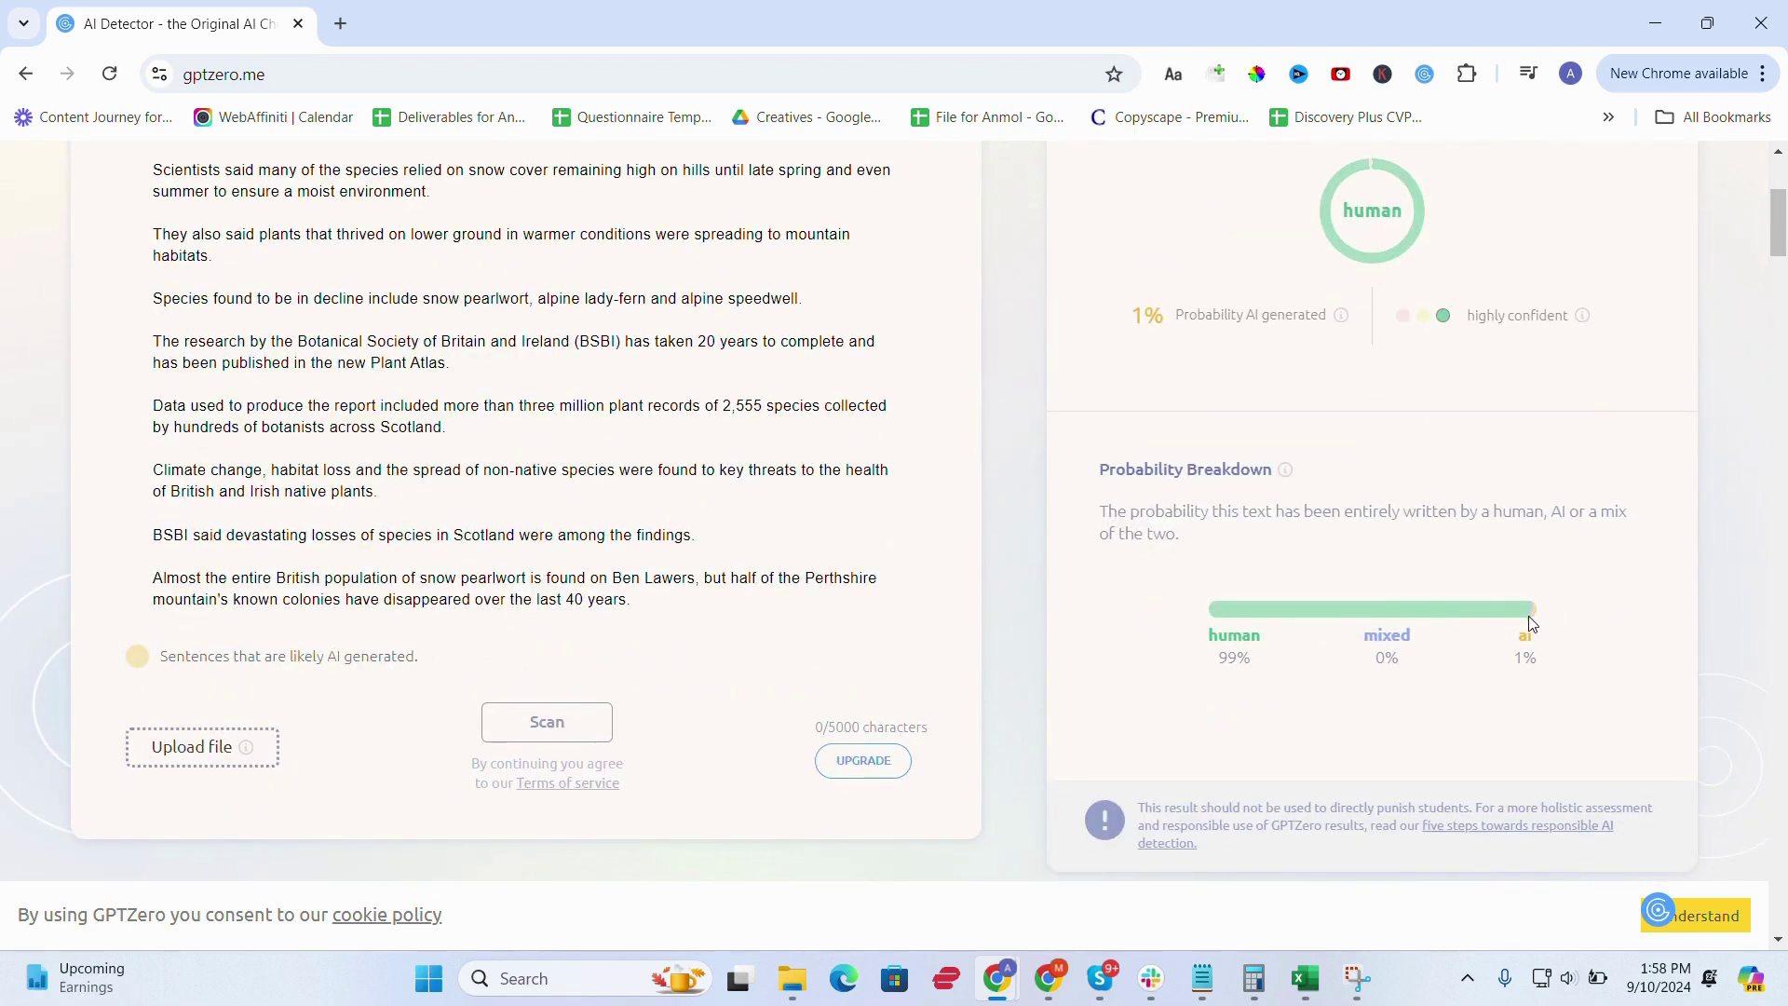
scroll(978, 744, "down", 2)
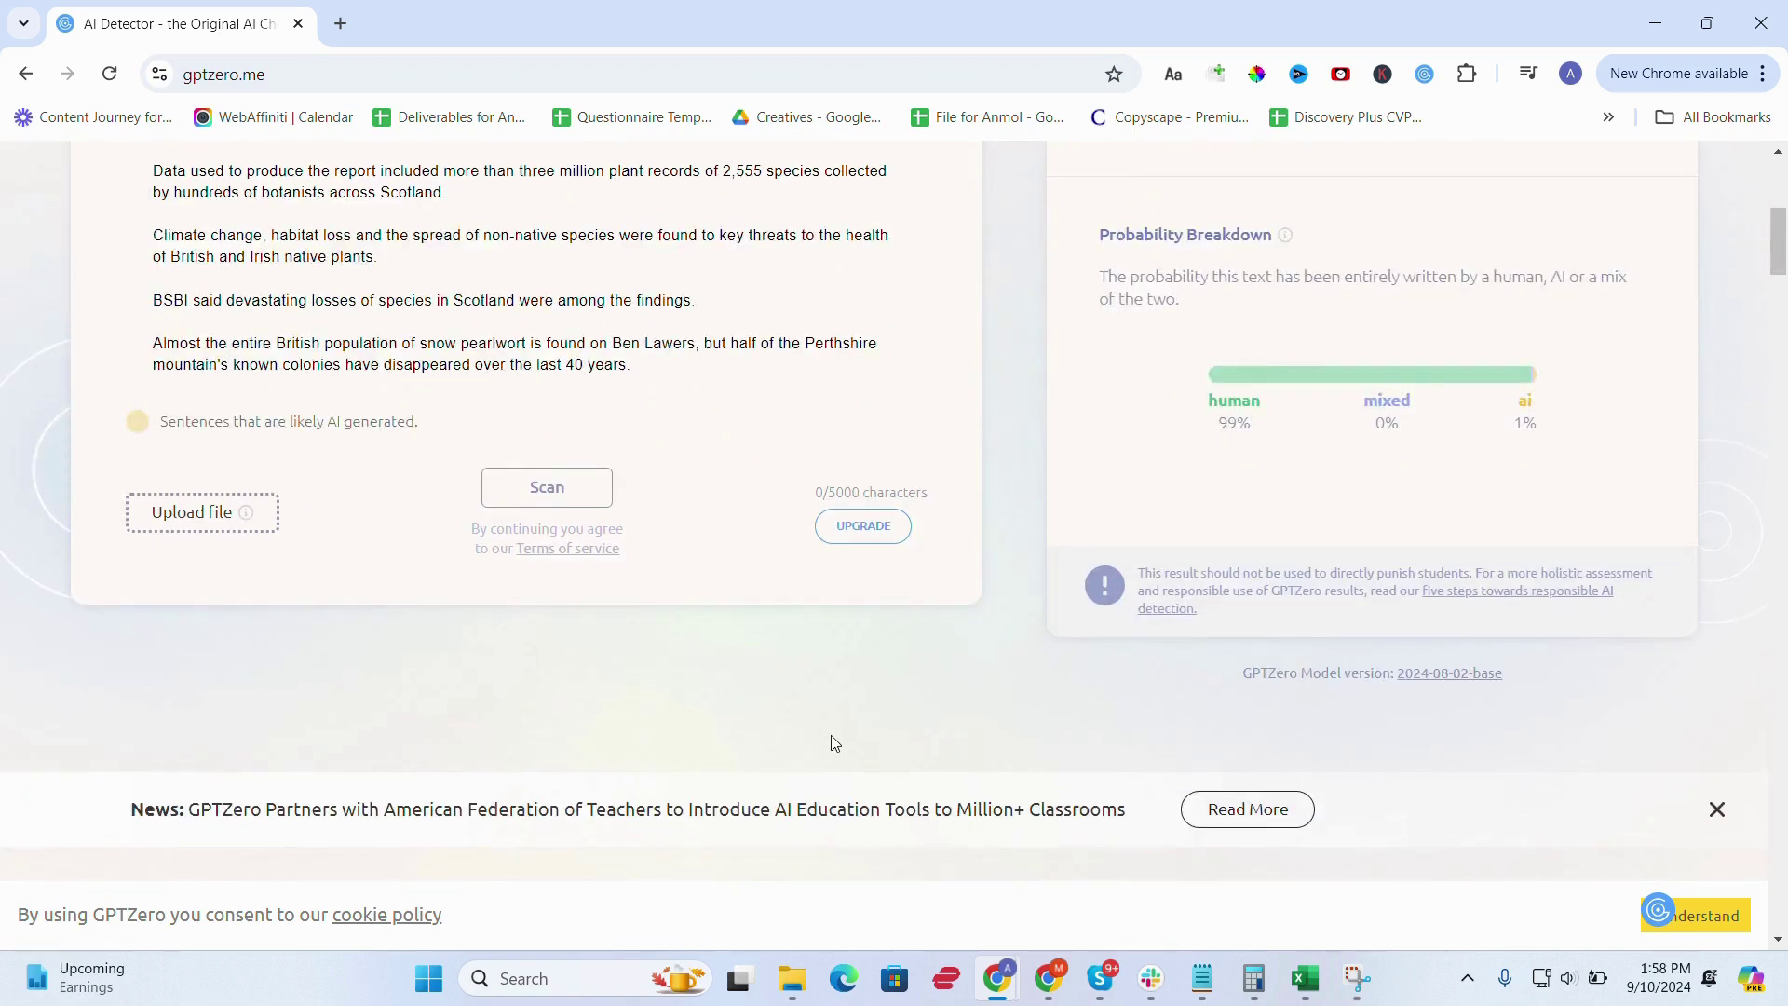
scroll(831, 744, "down", 3)
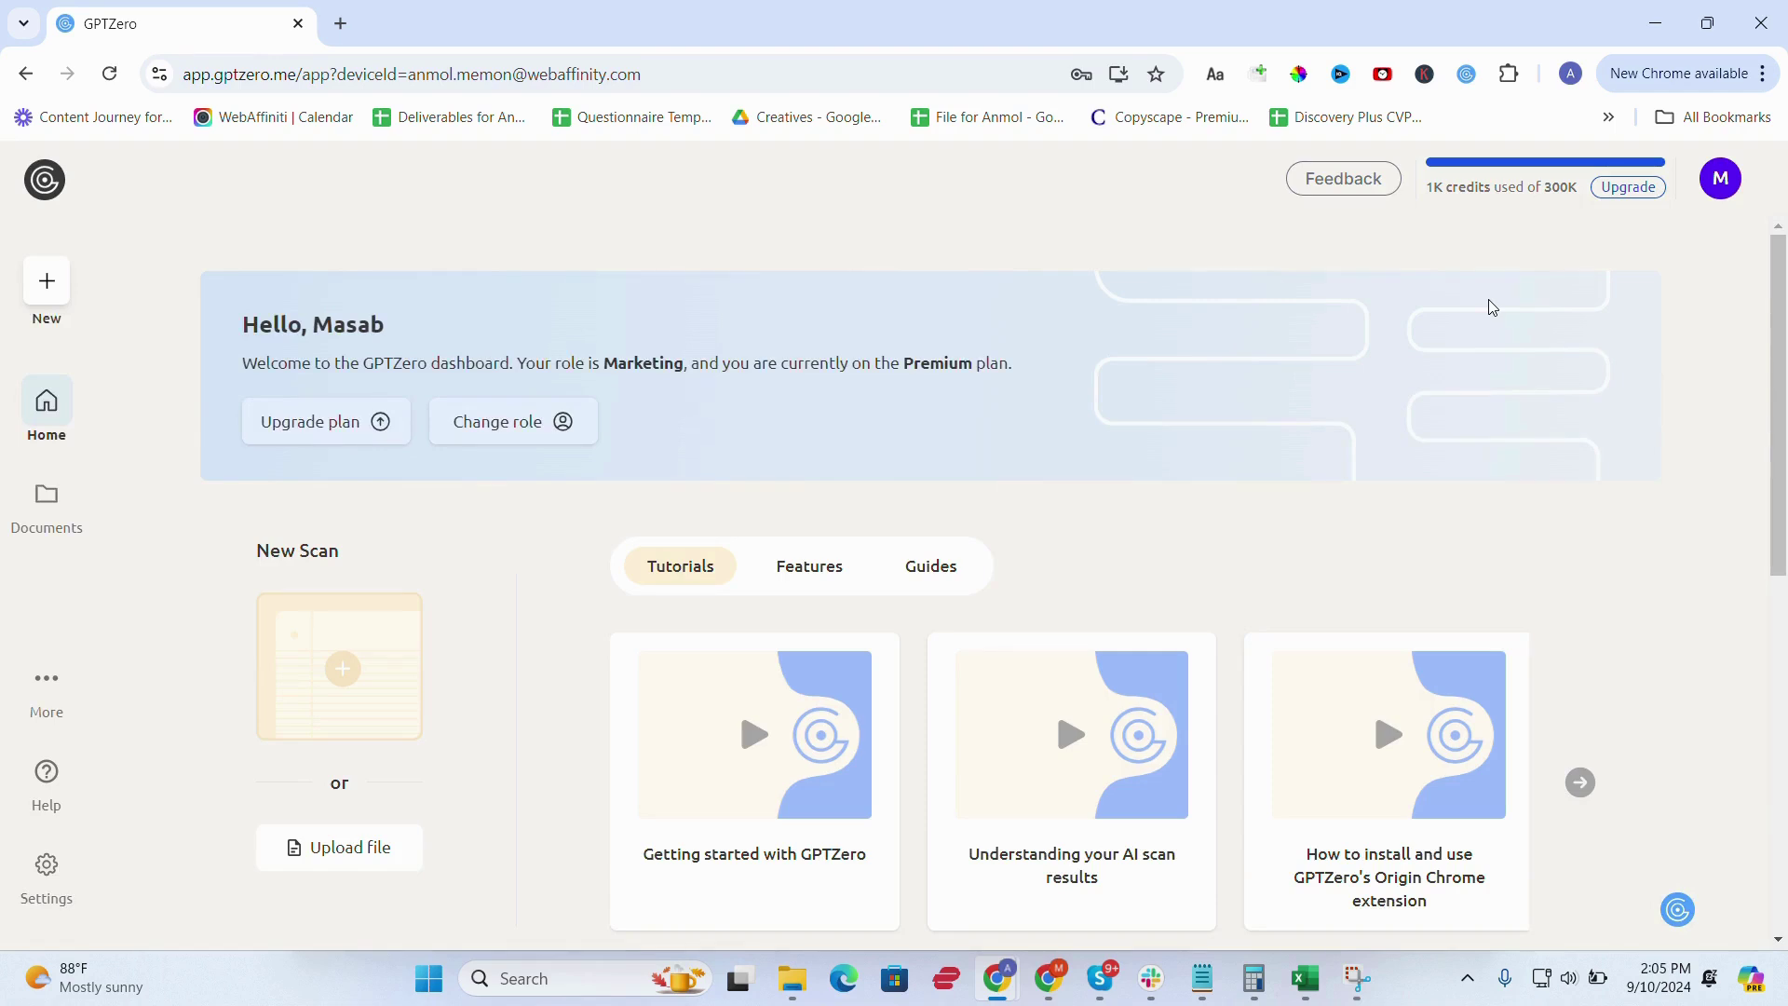
scroll(1488, 300, "down", 2)
scroll(1488, 308, "down", 2)
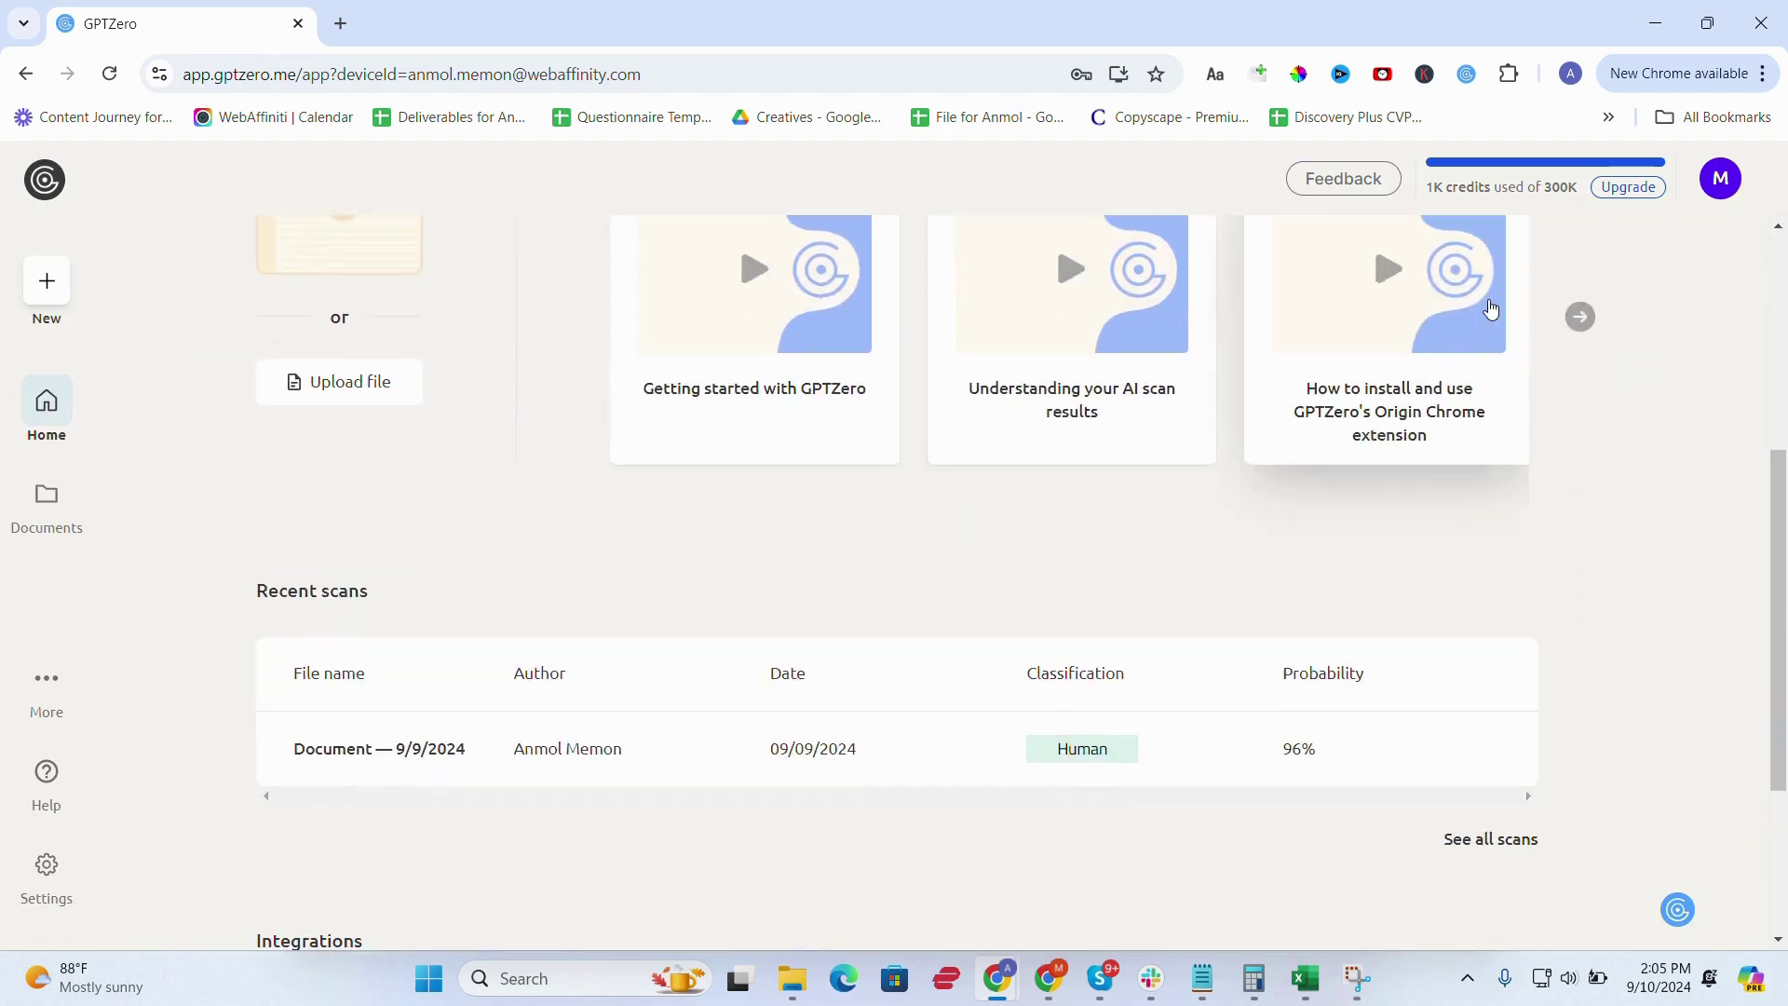
scroll(1488, 307, "down", 1)
scroll(1489, 309, "down", 1)
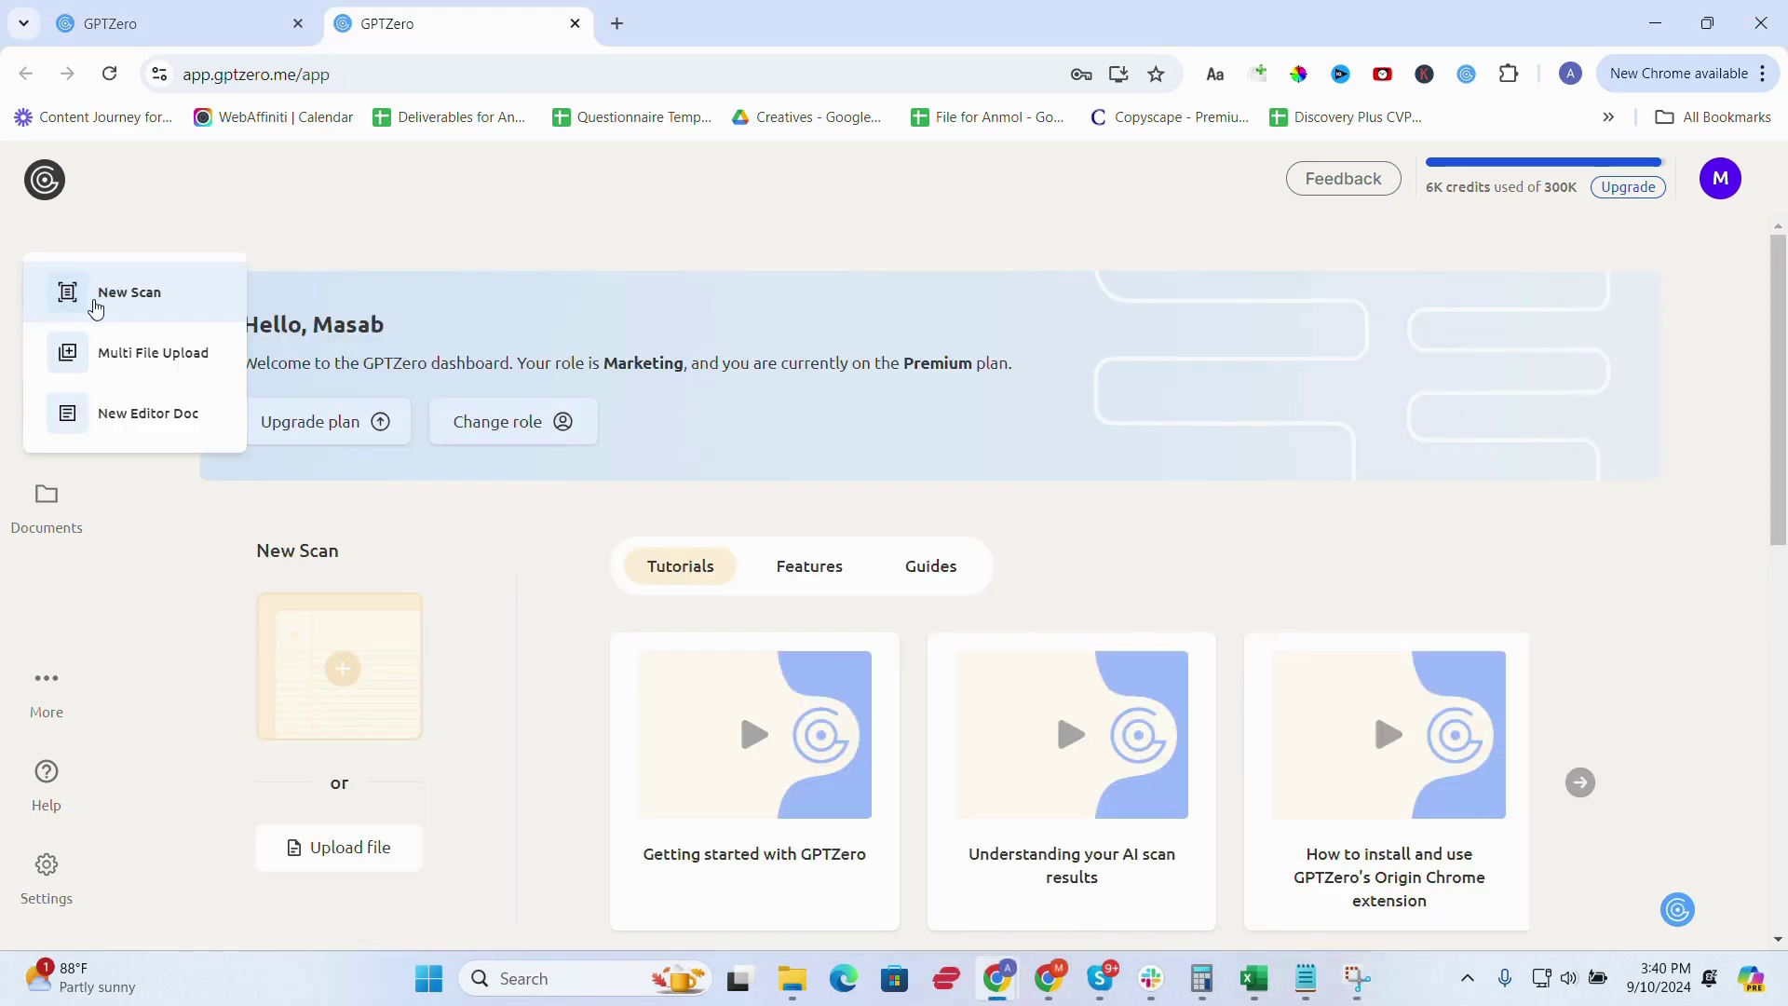
Scan the pasted YouTube algorithm notes (100% AI, 0% plagiarism), then return to the business tutorial scan
left_click(96, 297)
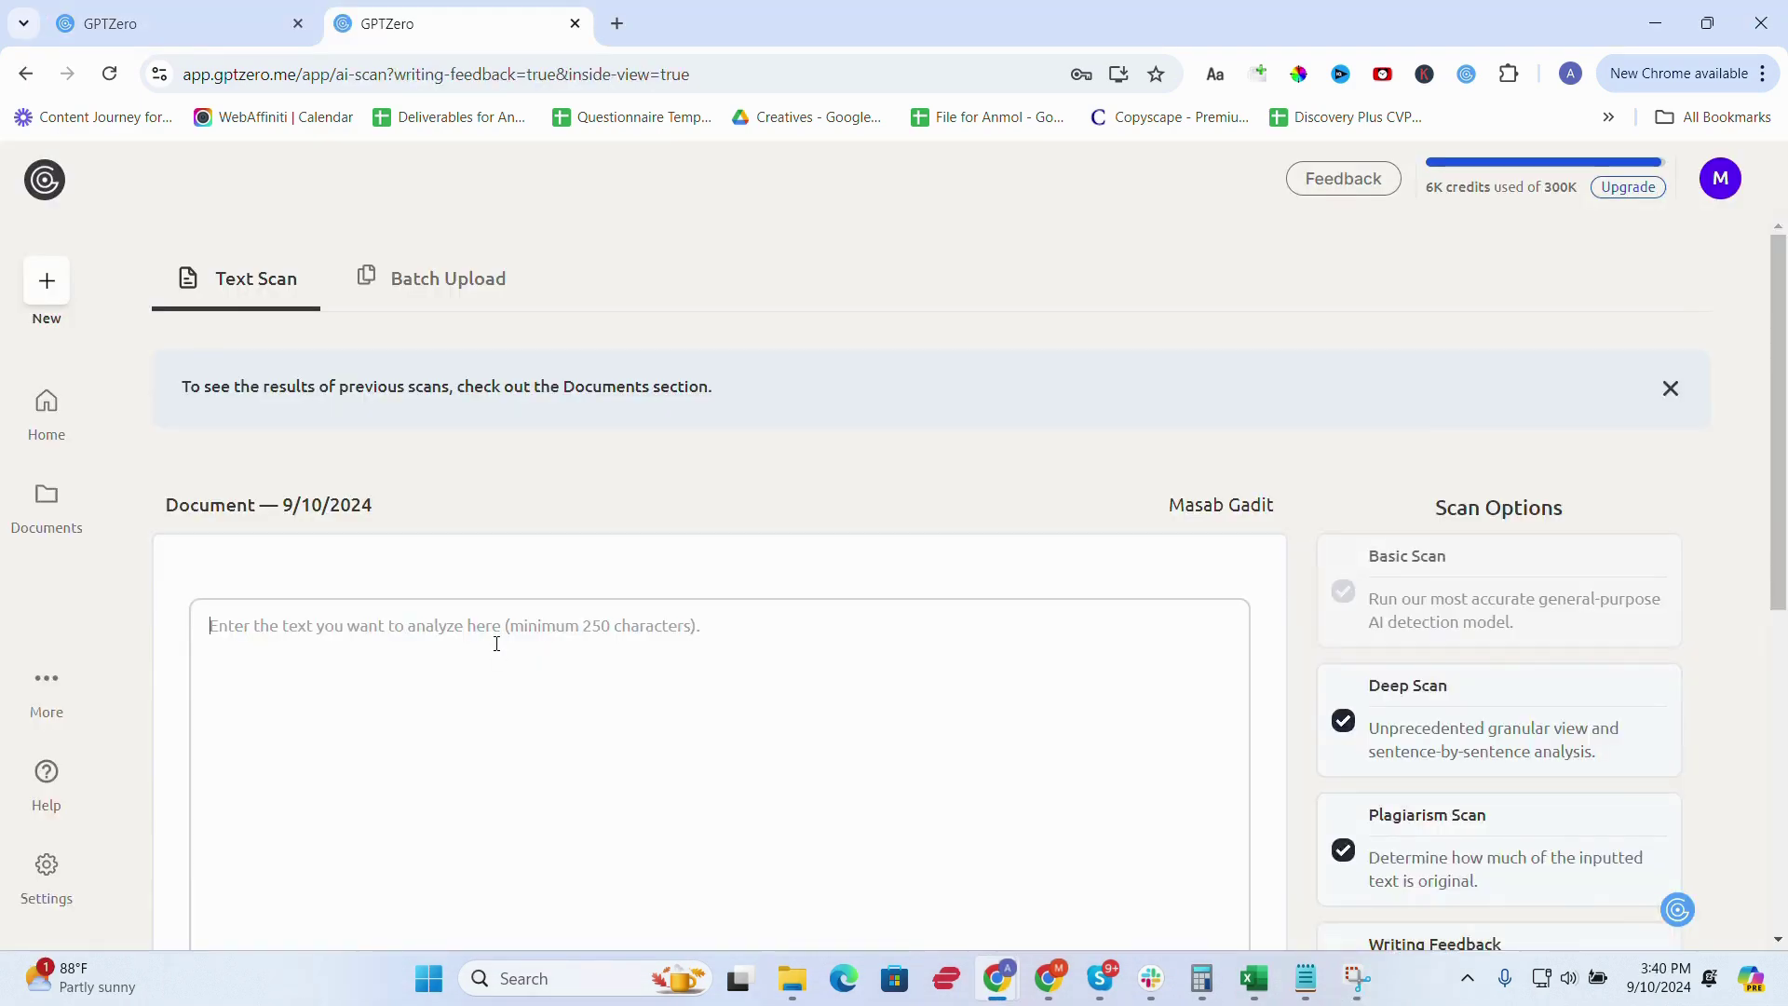
key("ctrl+v")
scroll(1684, 641, "down", 3)
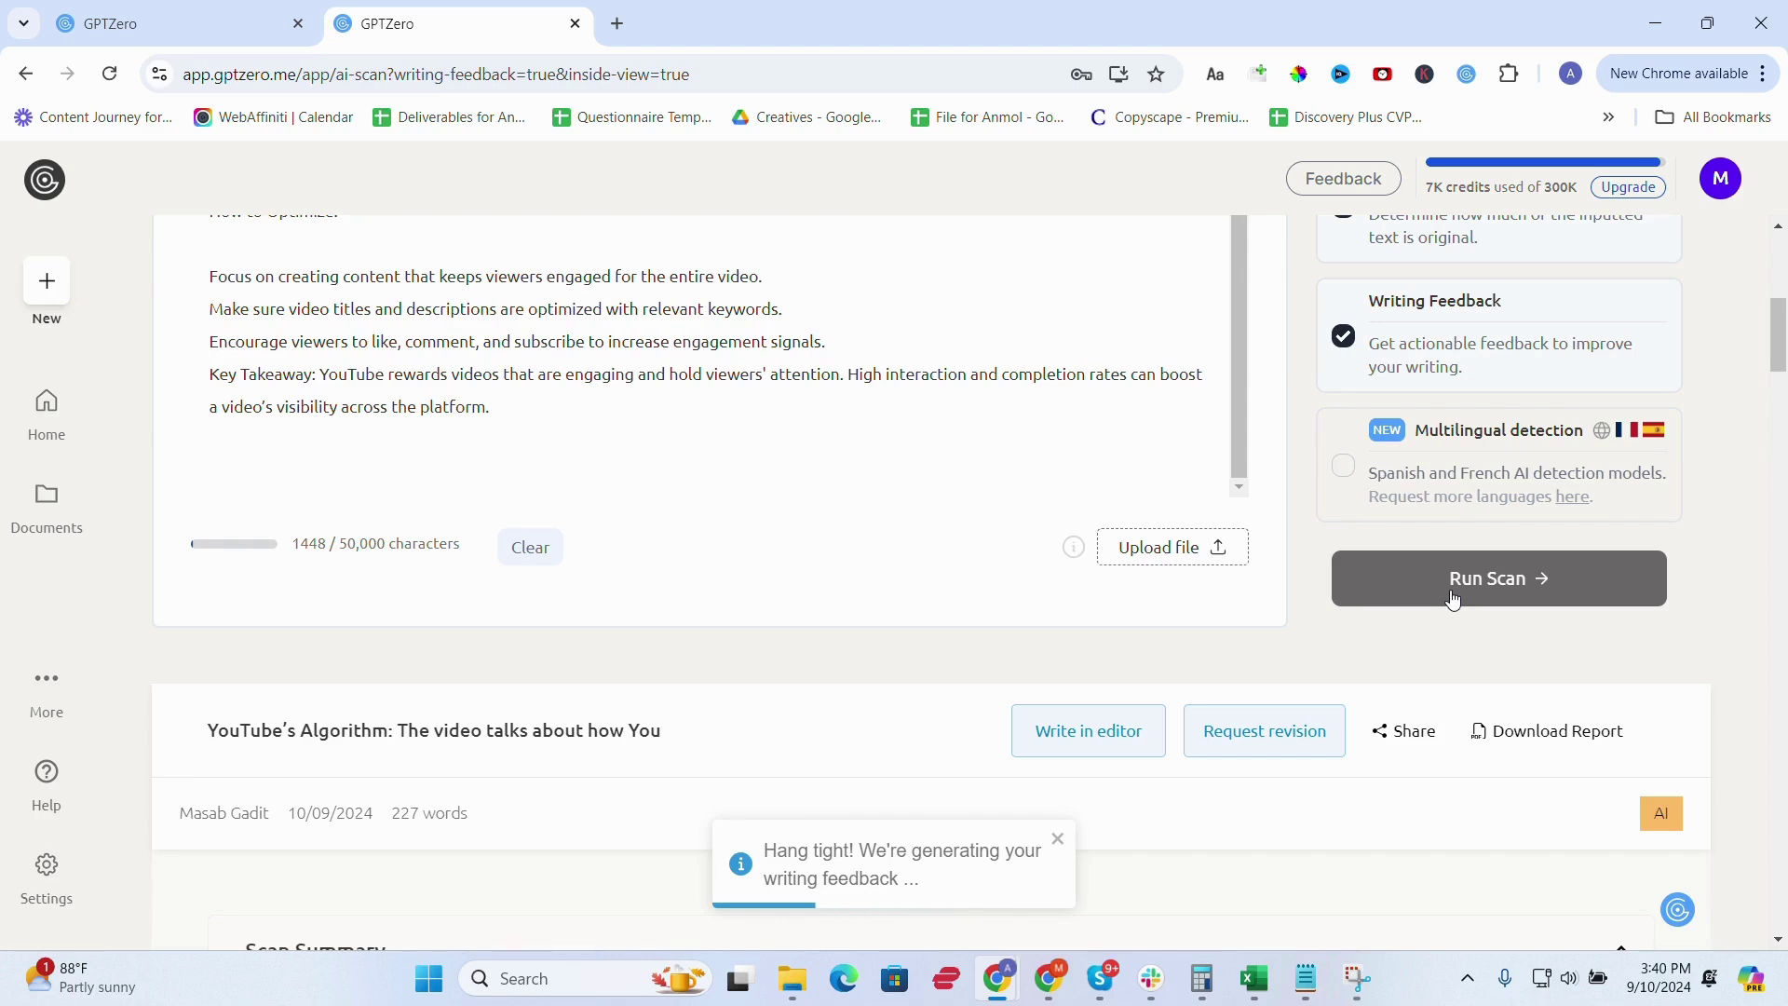
scroll(1452, 598, "down", 2)
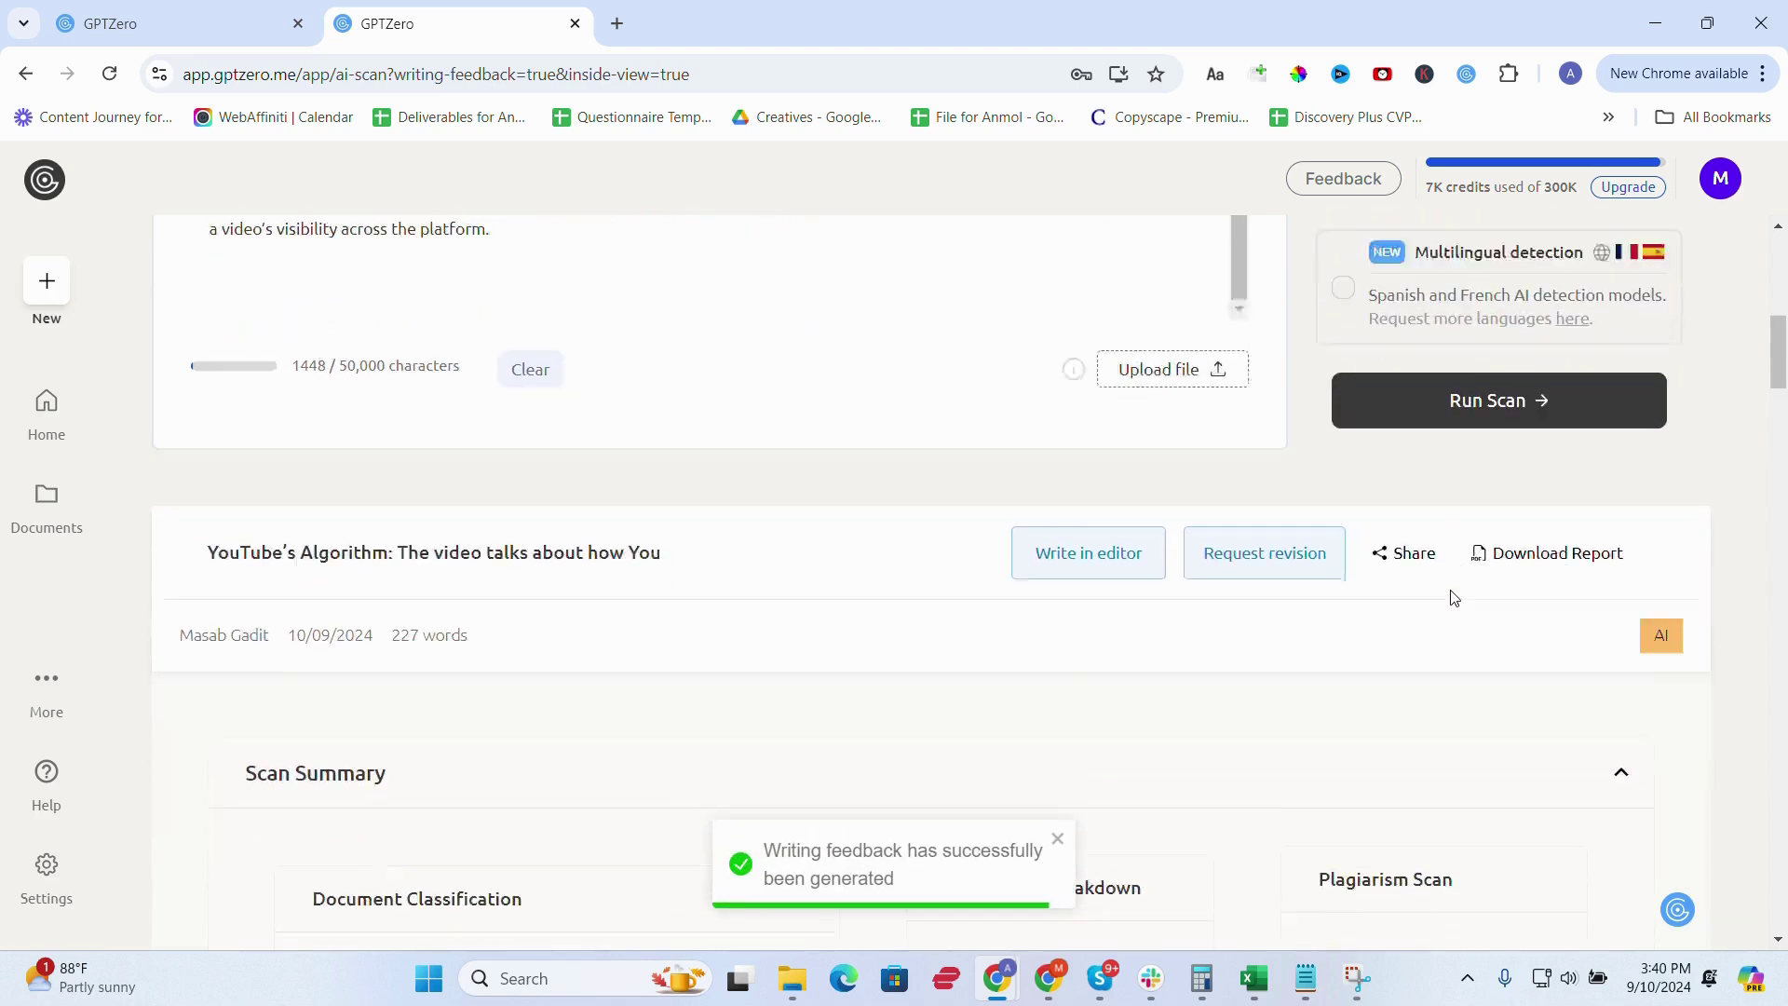
scroll(1452, 598, "down", 2)
scroll(1451, 599, "down", 1)
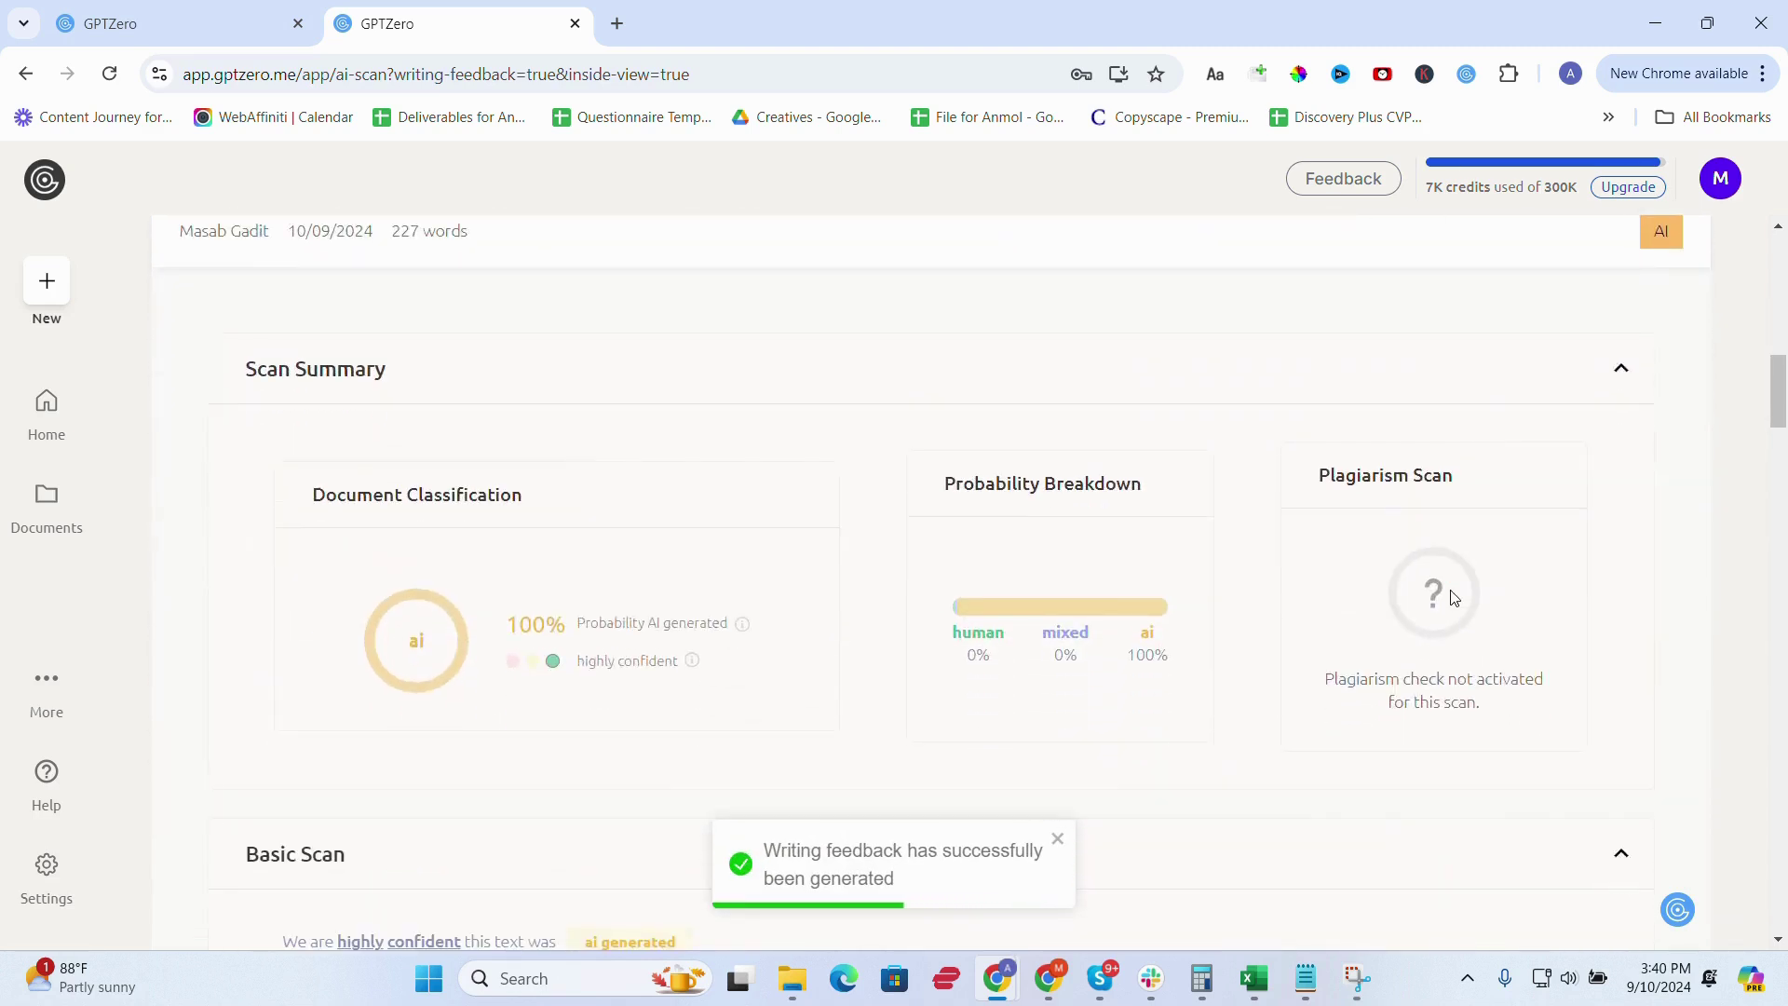
scroll(1474, 643, "up", 5)
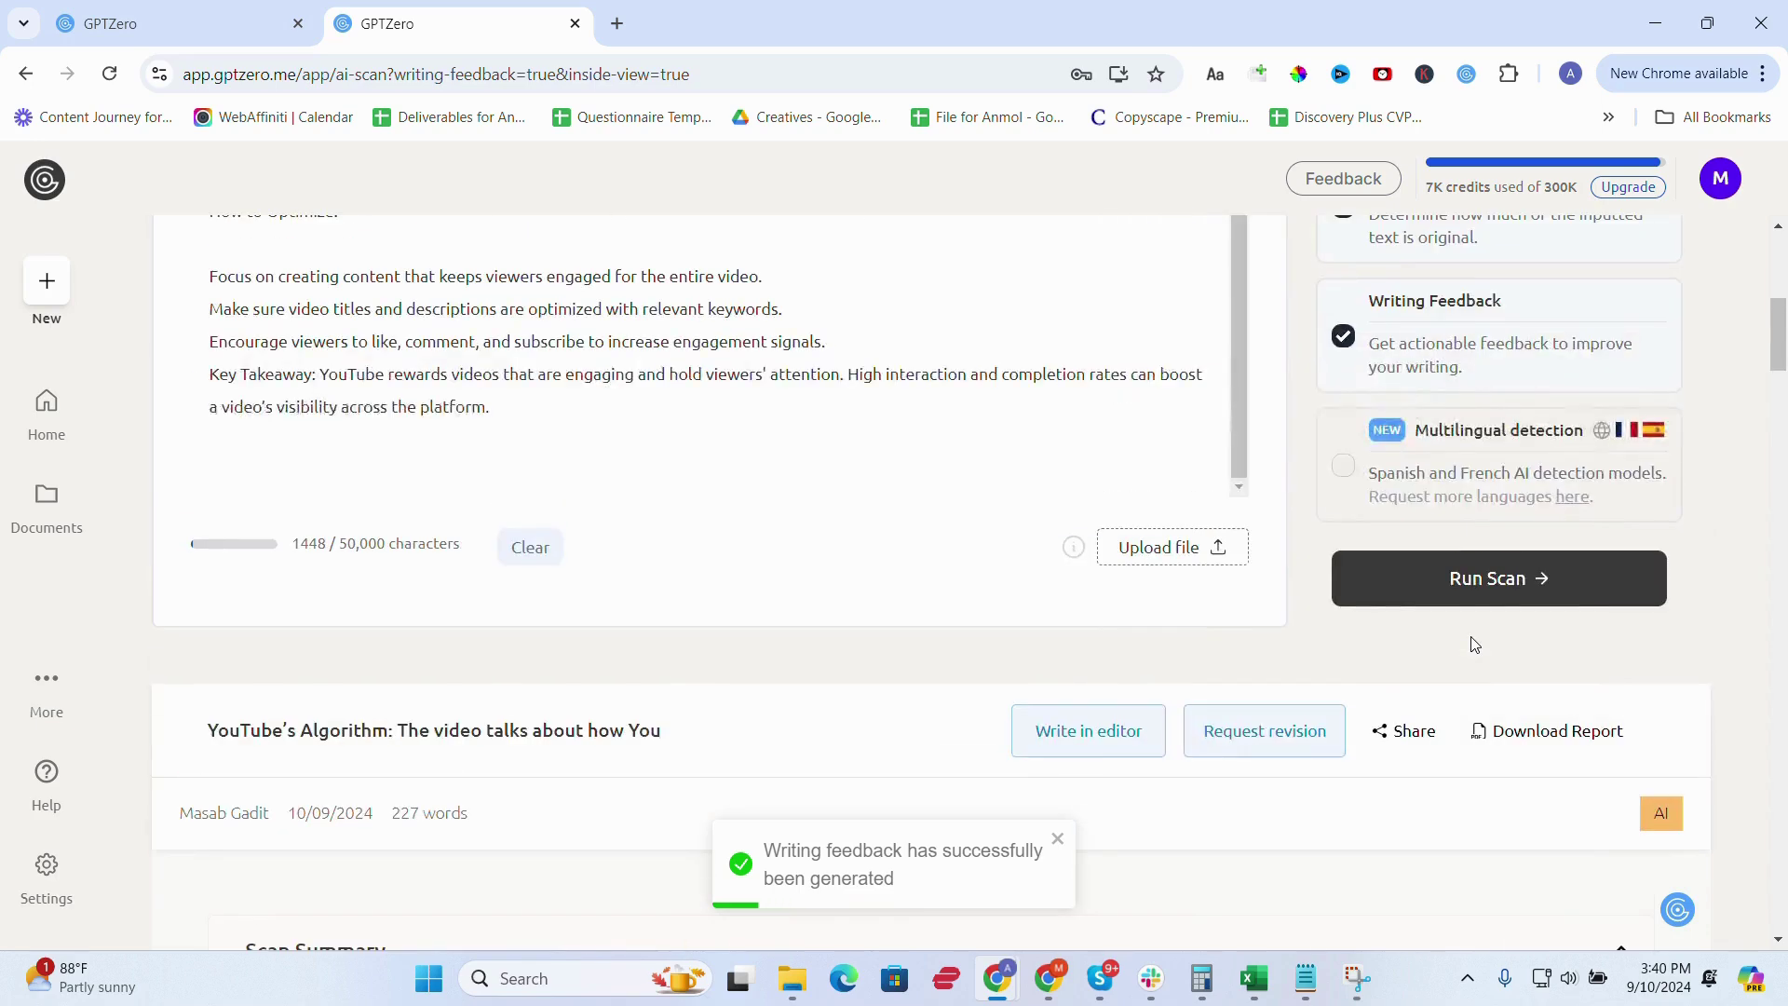
scroll(1472, 644, "up", 3)
scroll(1472, 642, "down", 2)
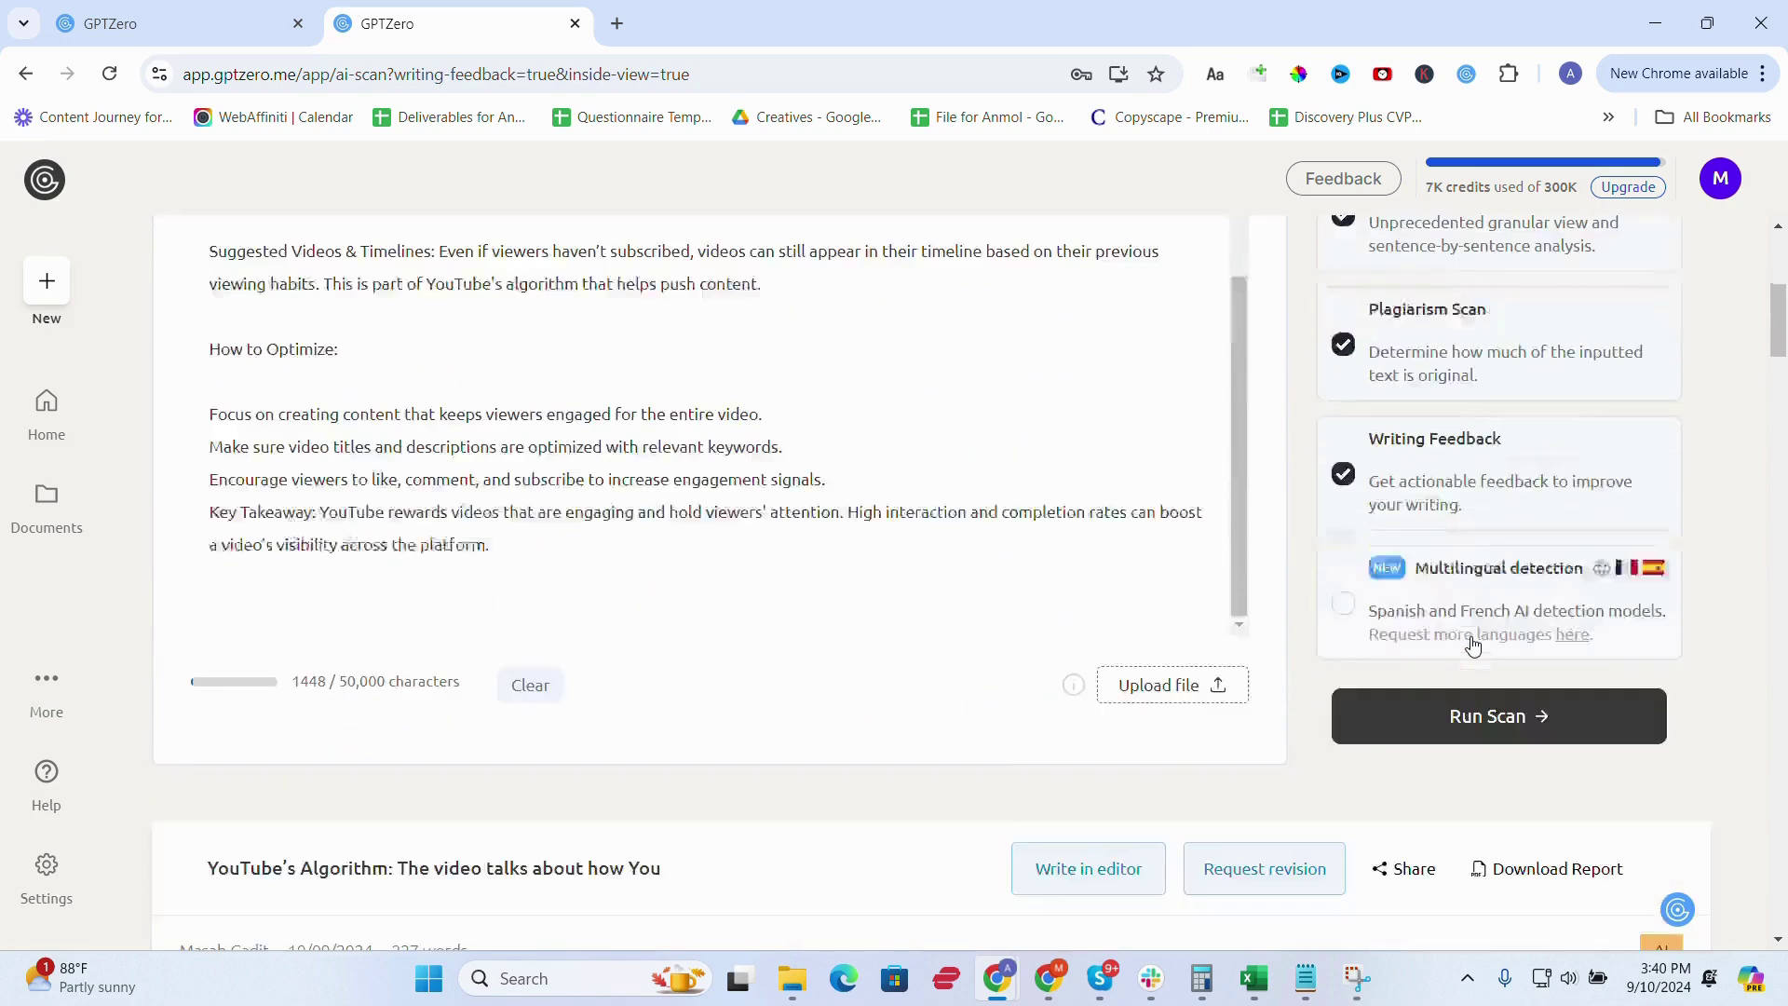
scroll(1472, 642, "down", 3)
scroll(1472, 643, "down", 3)
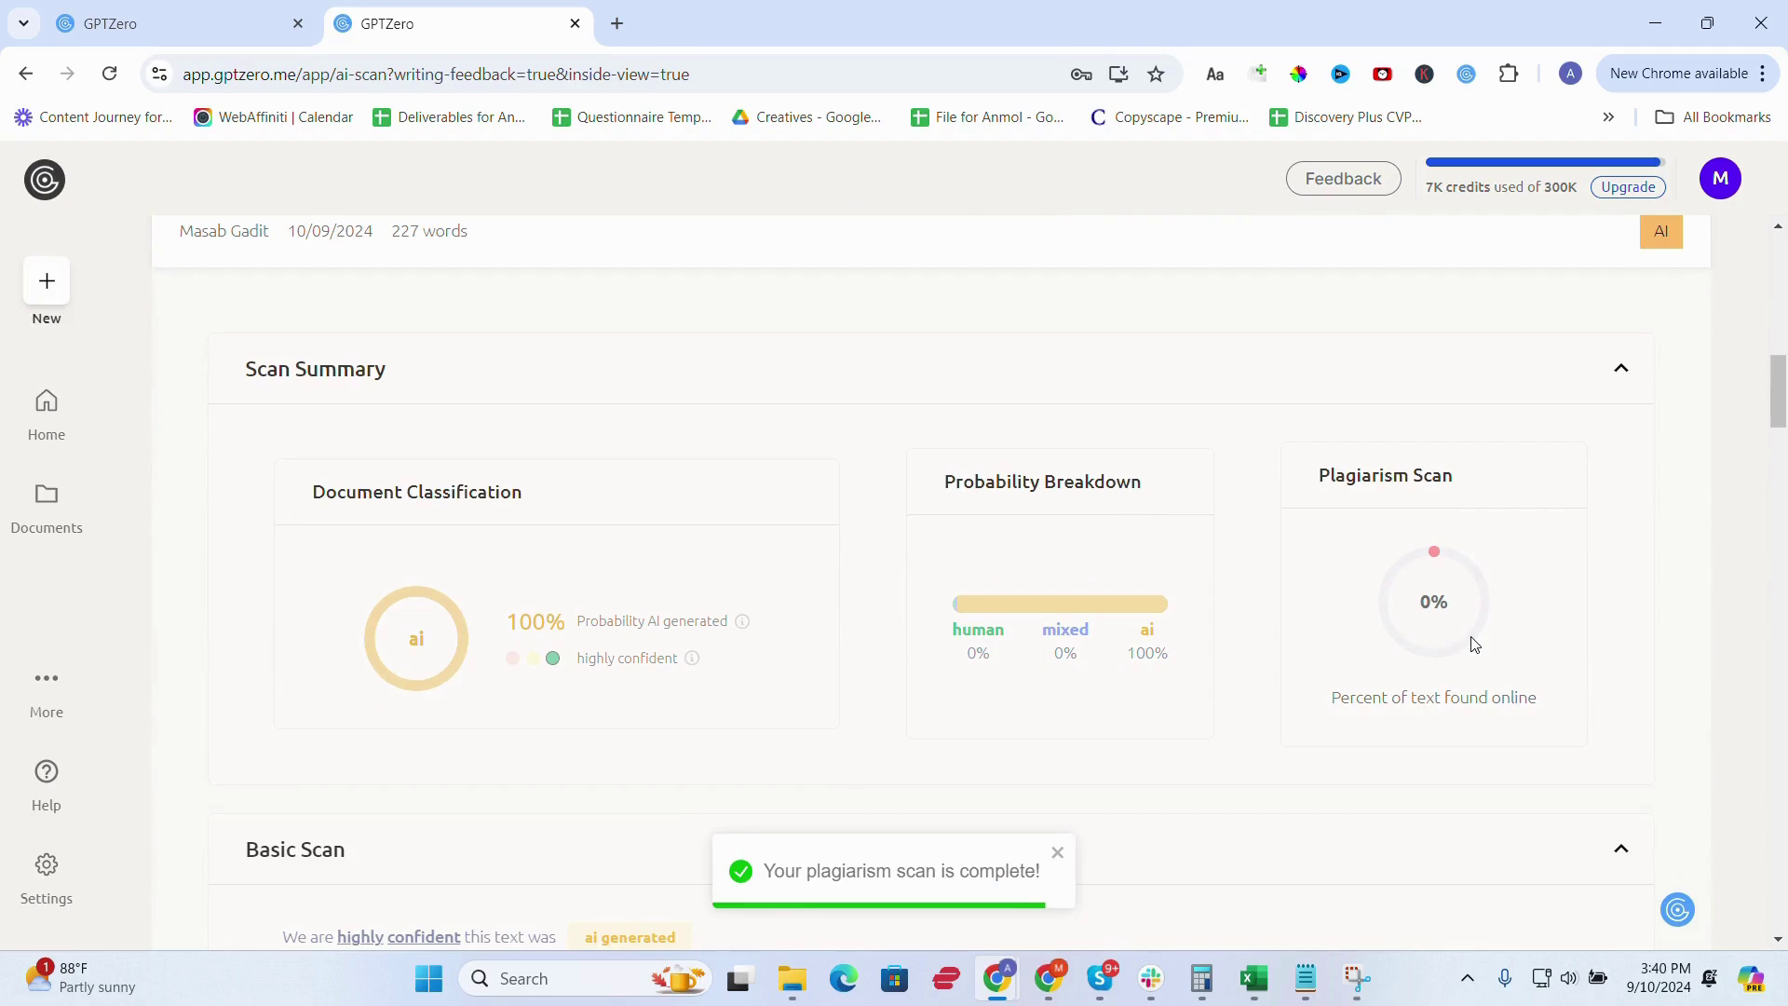
scroll(1473, 642, "down", 1)
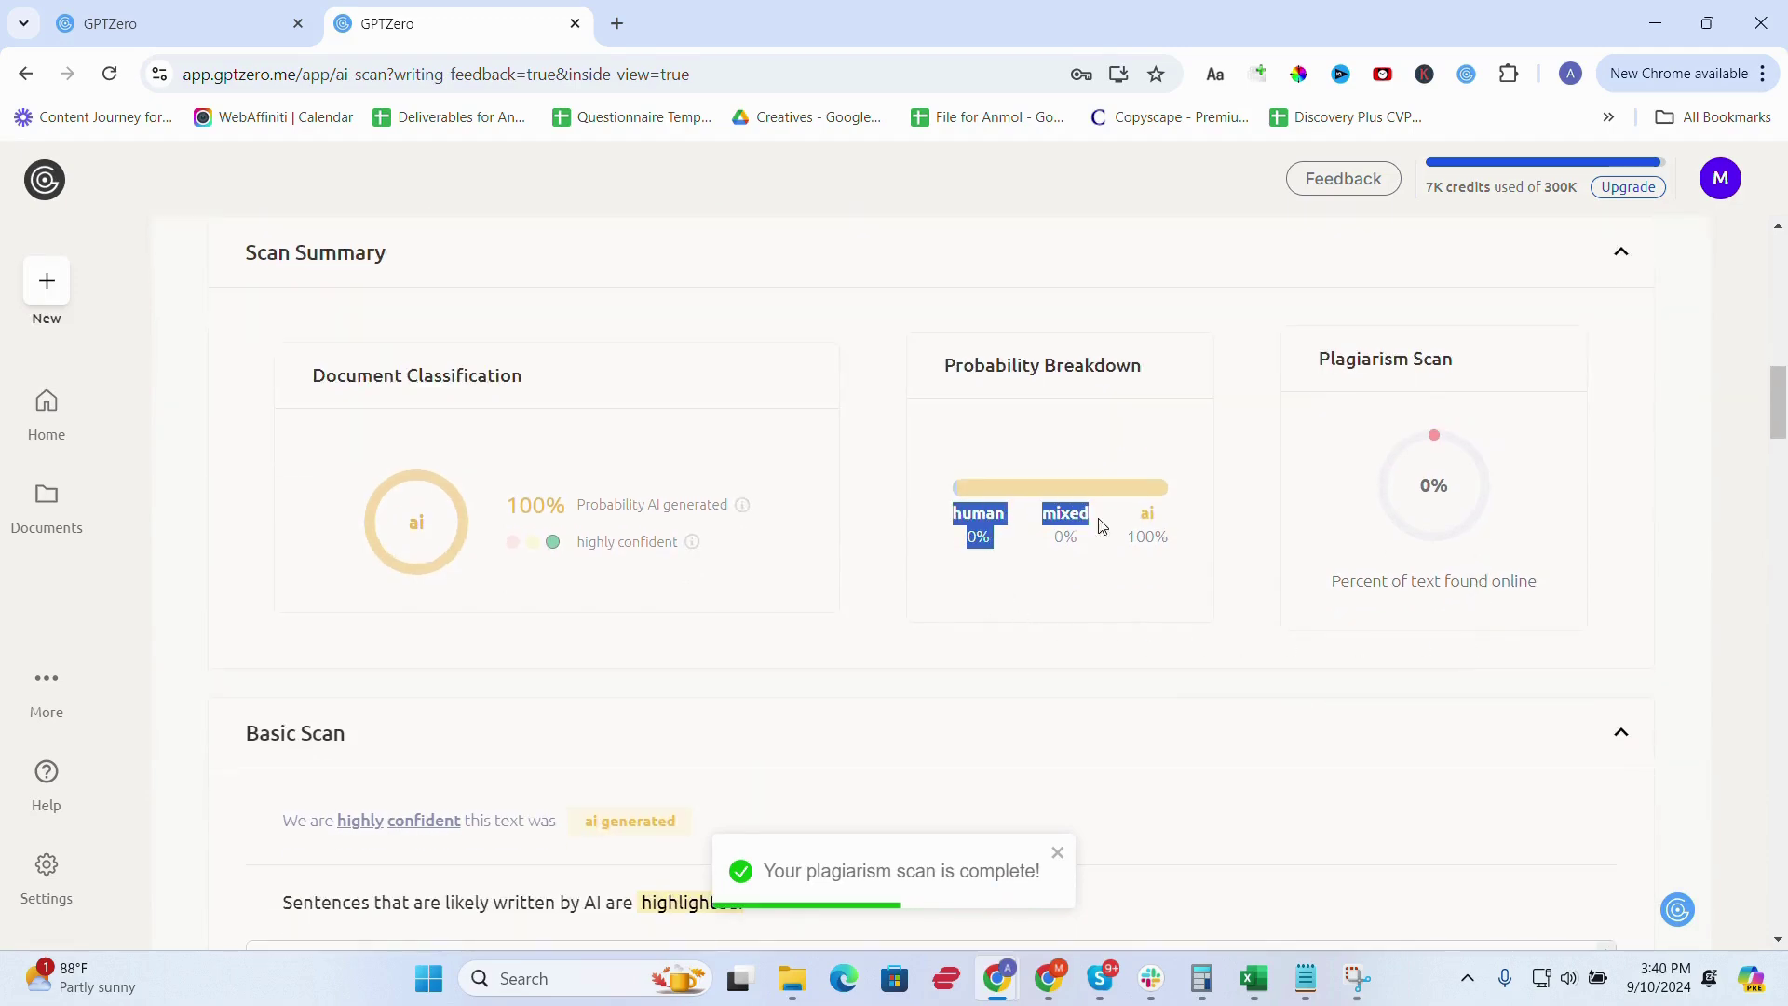
left_click(1078, 618)
scroll(946, 608, "down", 1)
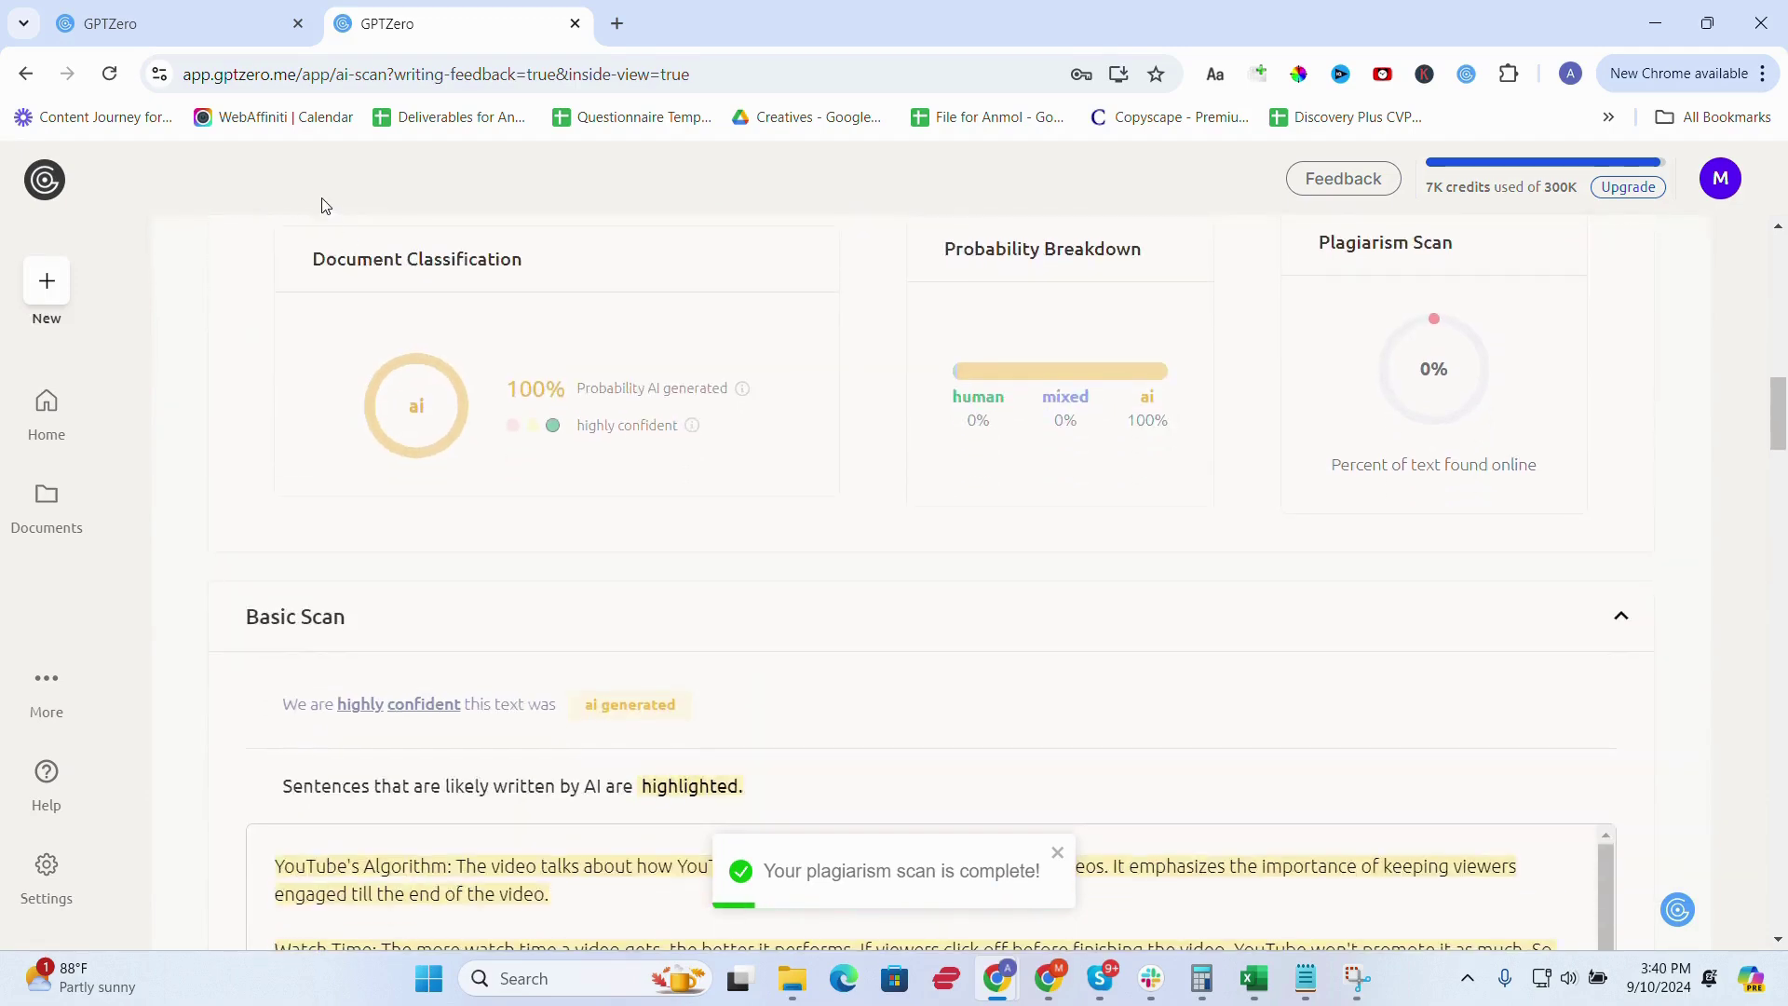
scroll(463, 386, "down", 1)
scroll(463, 387, "down", 4)
scroll(462, 387, "down", 3)
scroll(468, 391, "up", 3)
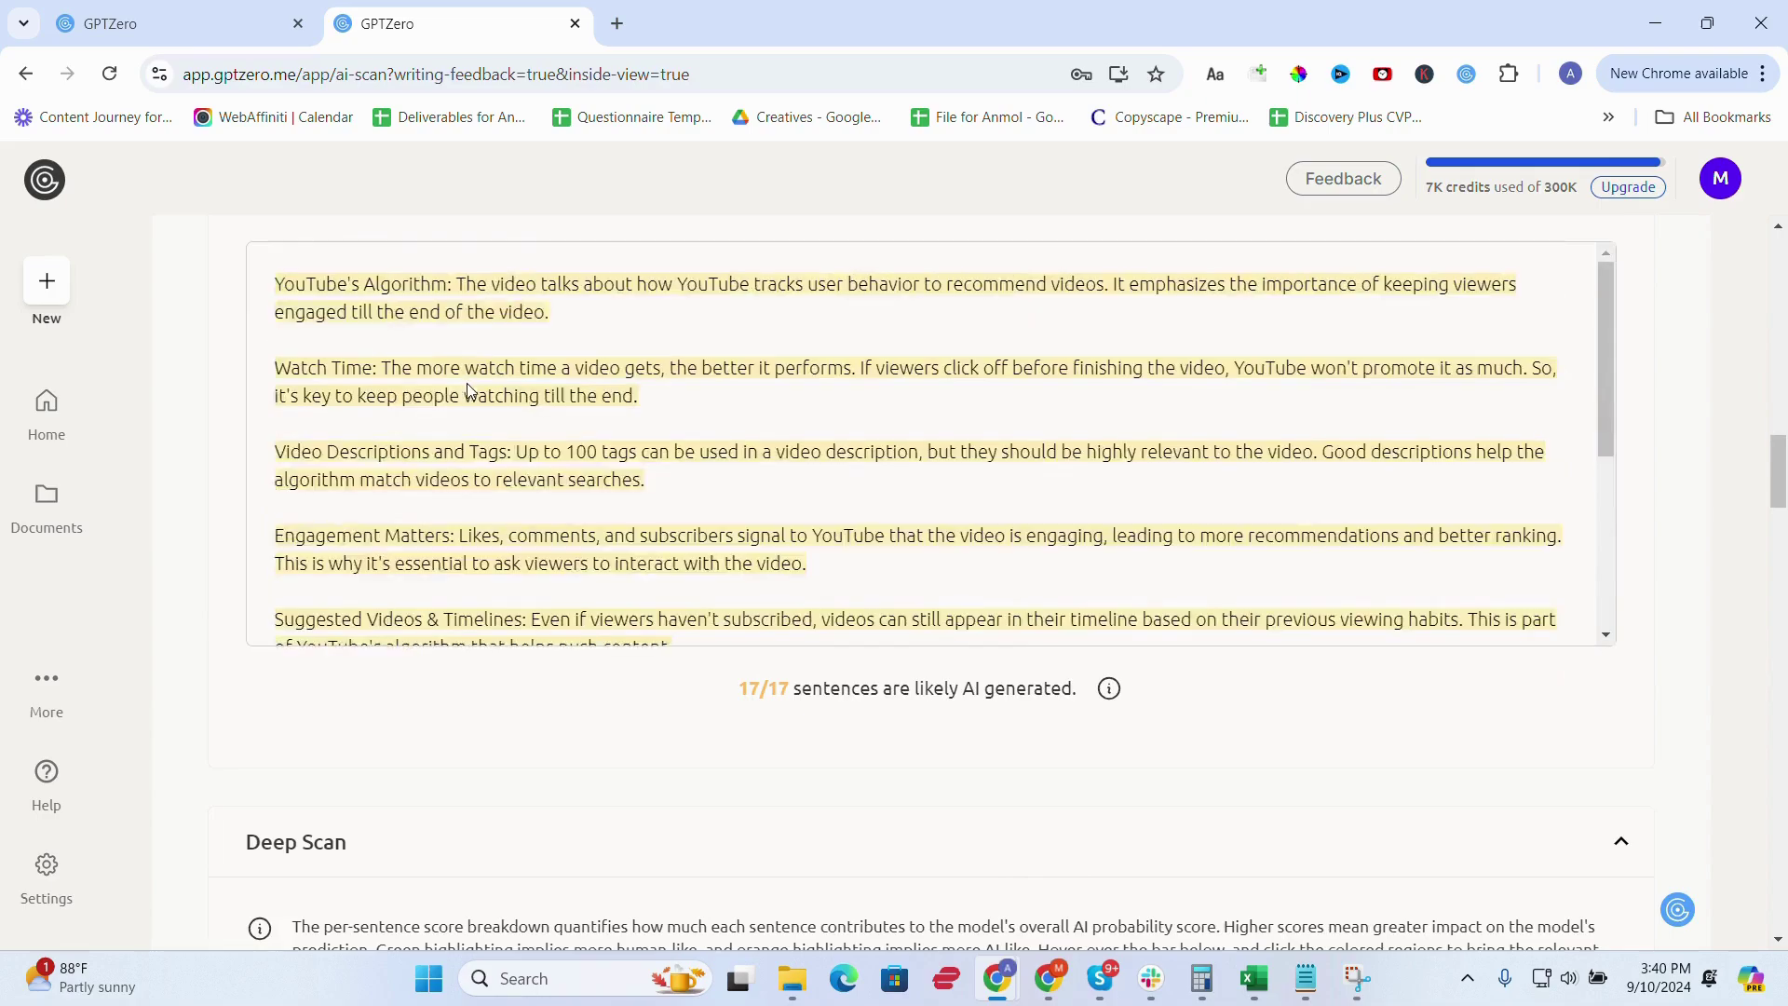
scroll(469, 392, "up", 5)
left_click(275, 9)
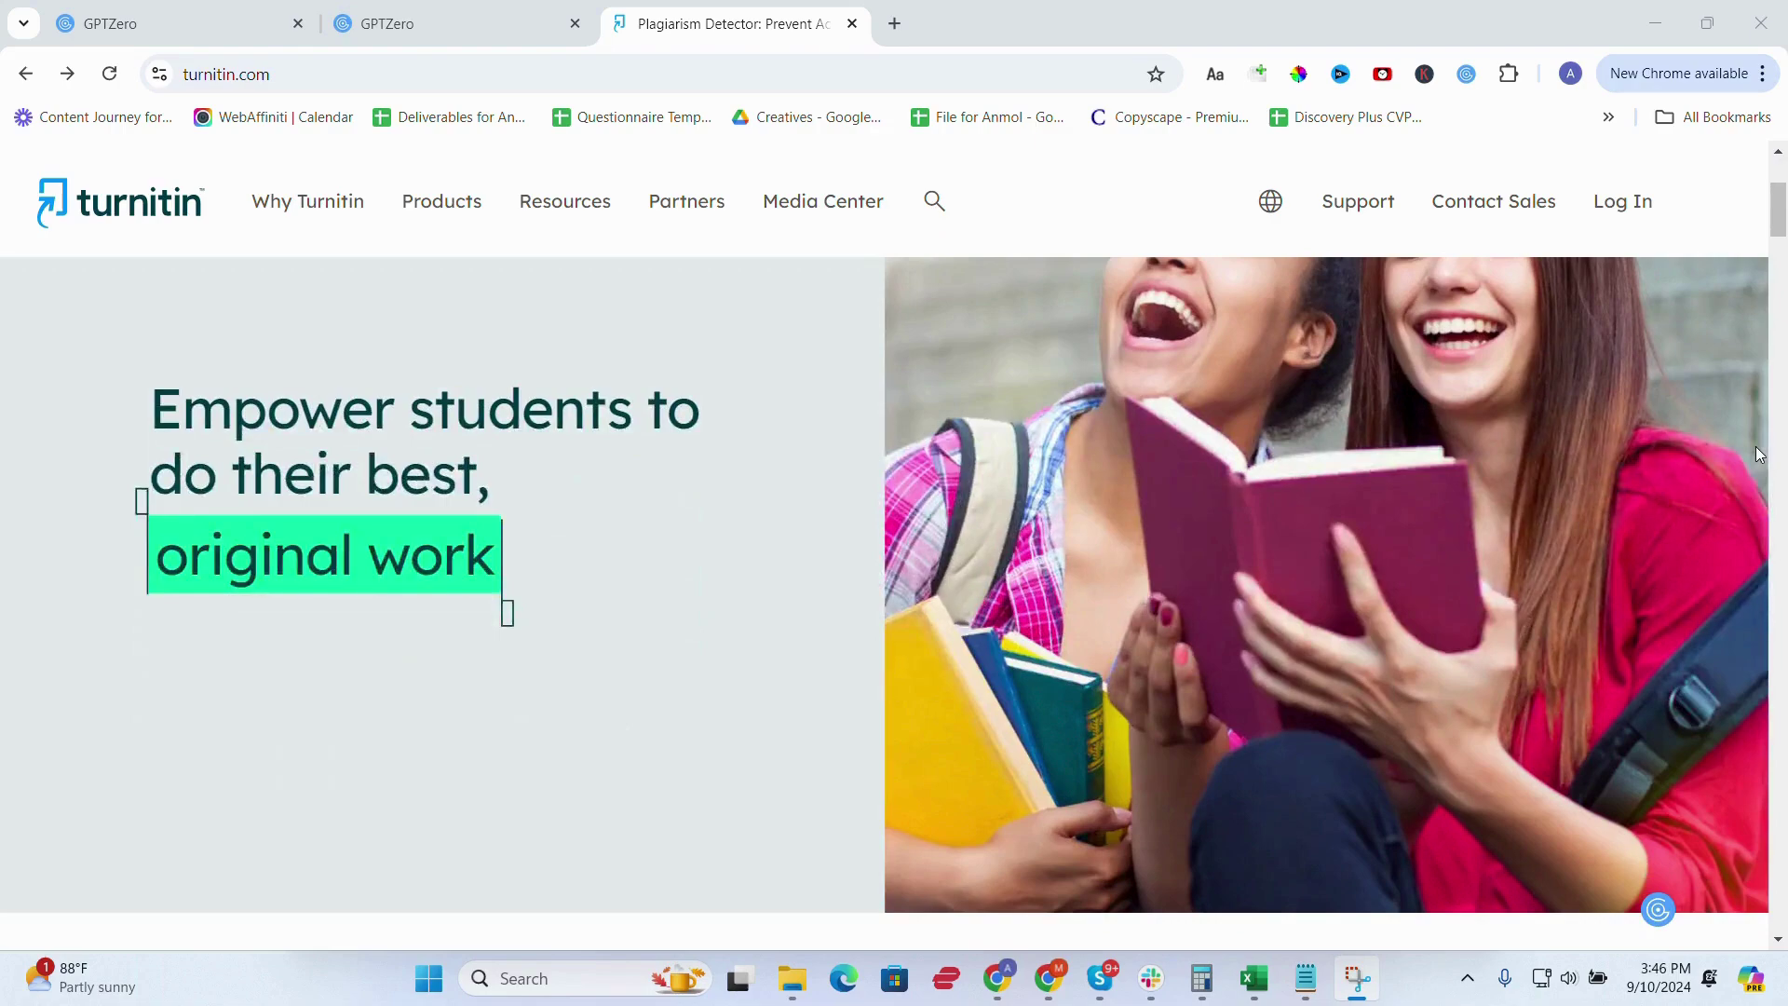
scroll(1757, 456, "down", 3)
scroll(1757, 455, "down", 2)
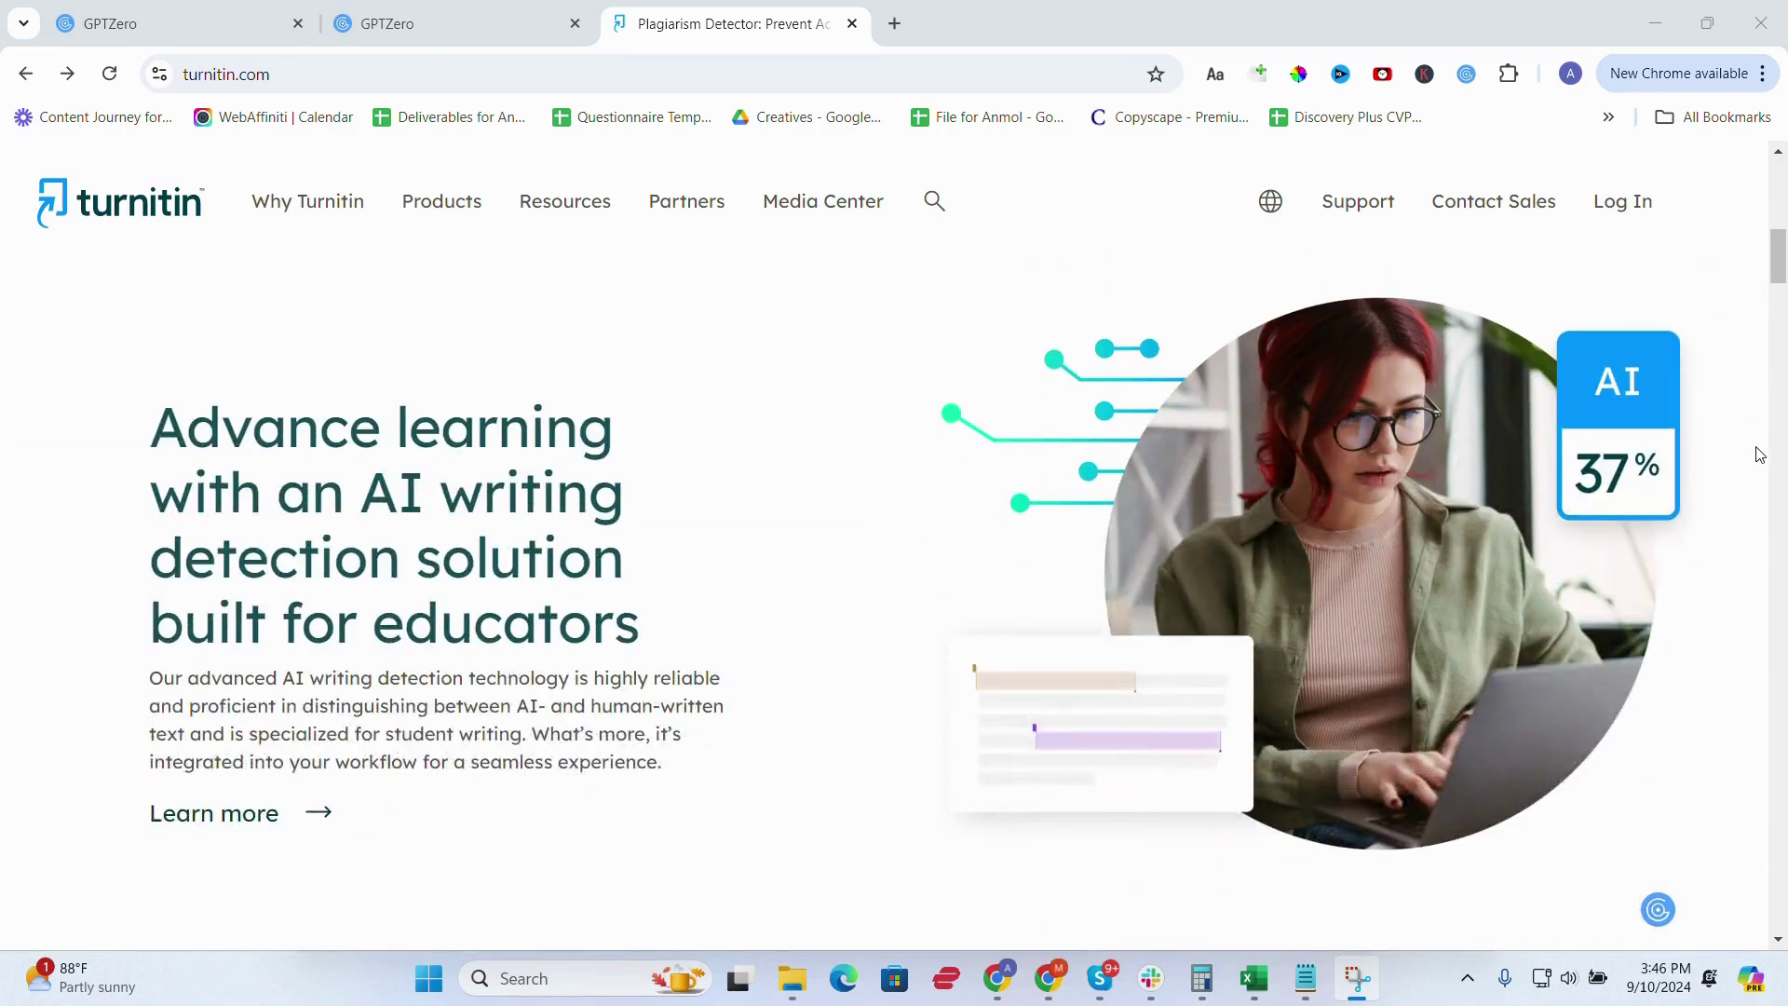
scroll(1757, 456, "down", 4)
scroll(1758, 455, "down", 2)
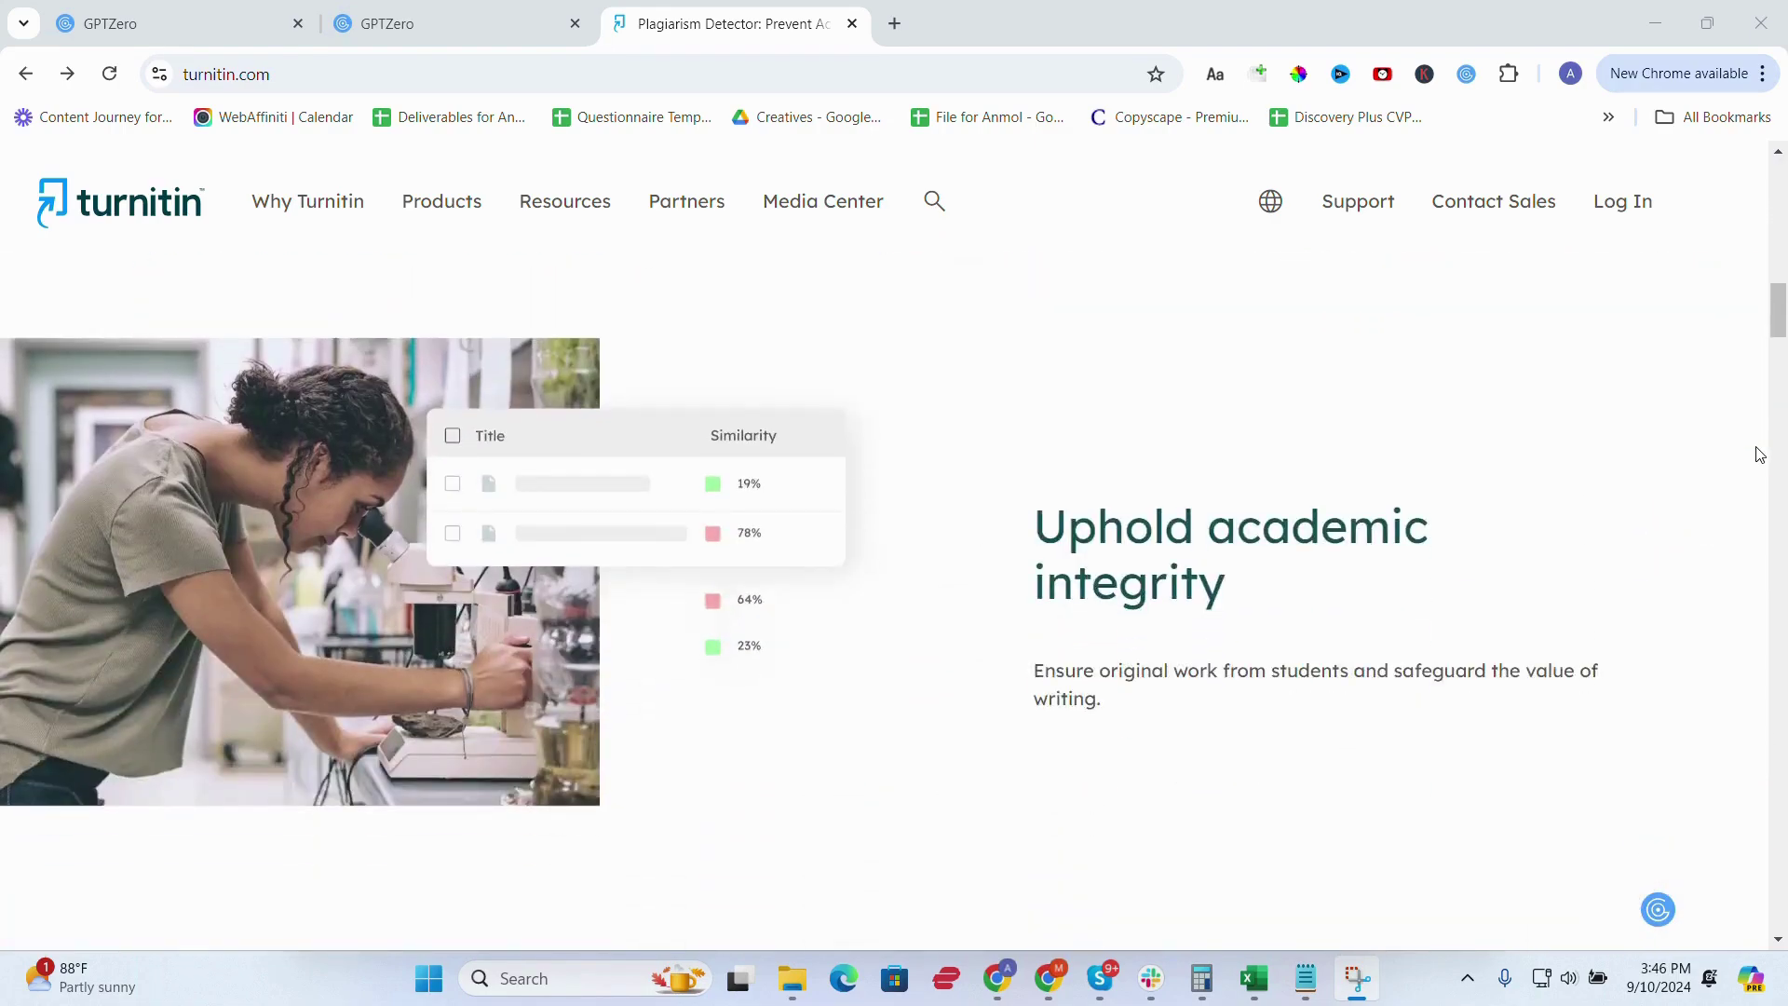
scroll(1757, 456, "down", 4)
scroll(1754, 461, "down", 2)
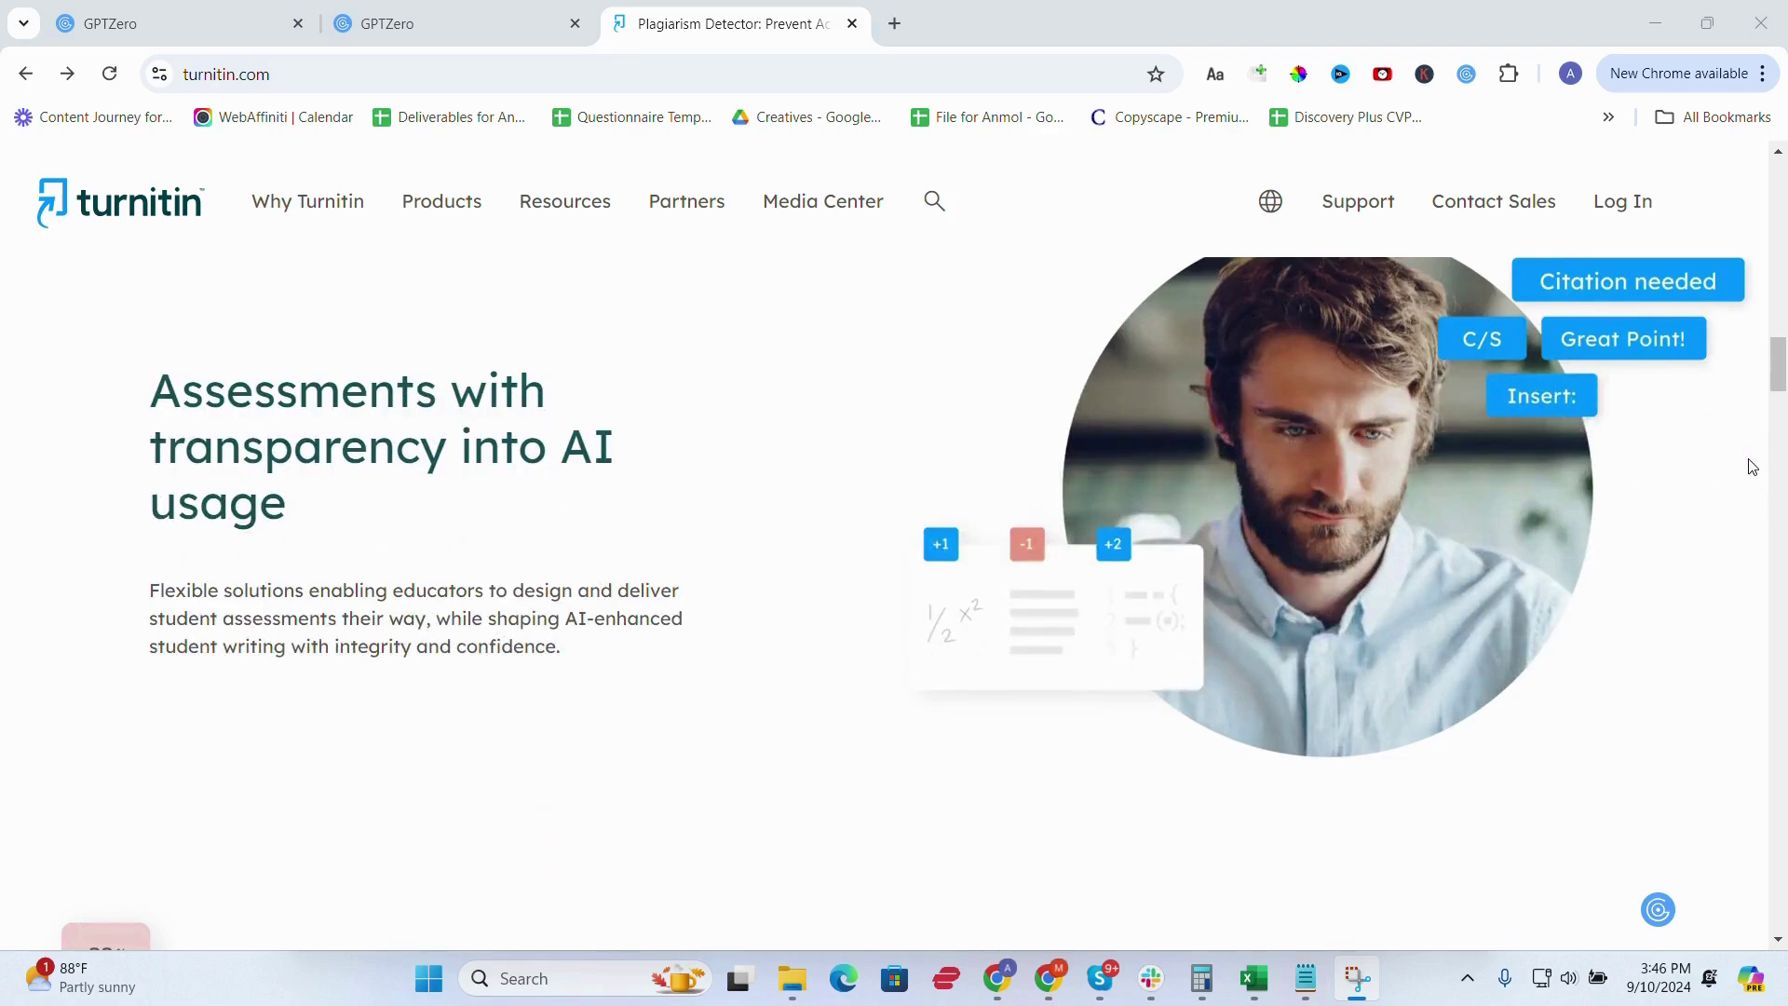
scroll(1752, 465, "down", 1)
scroll(1752, 466, "down", 4)
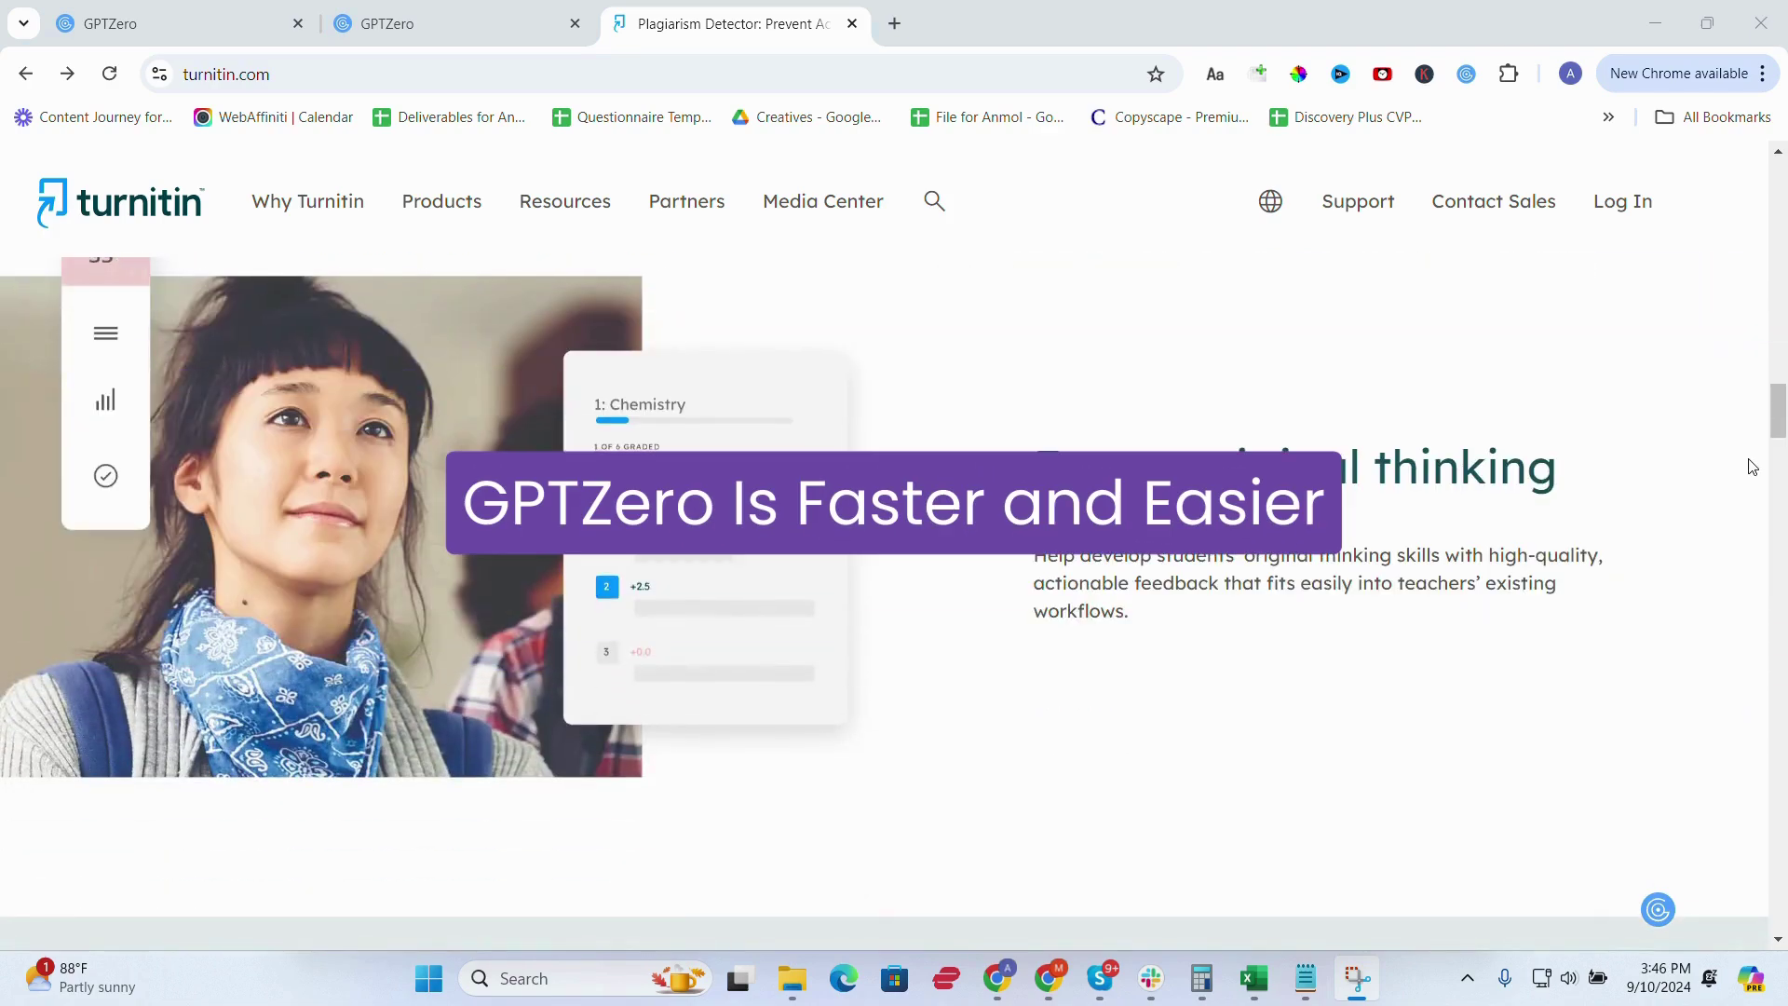
scroll(1752, 466, "down", 5)
scroll(1752, 466, "down", 1)
scroll(1751, 465, "down", 2)
scroll(1753, 466, "down", 4)
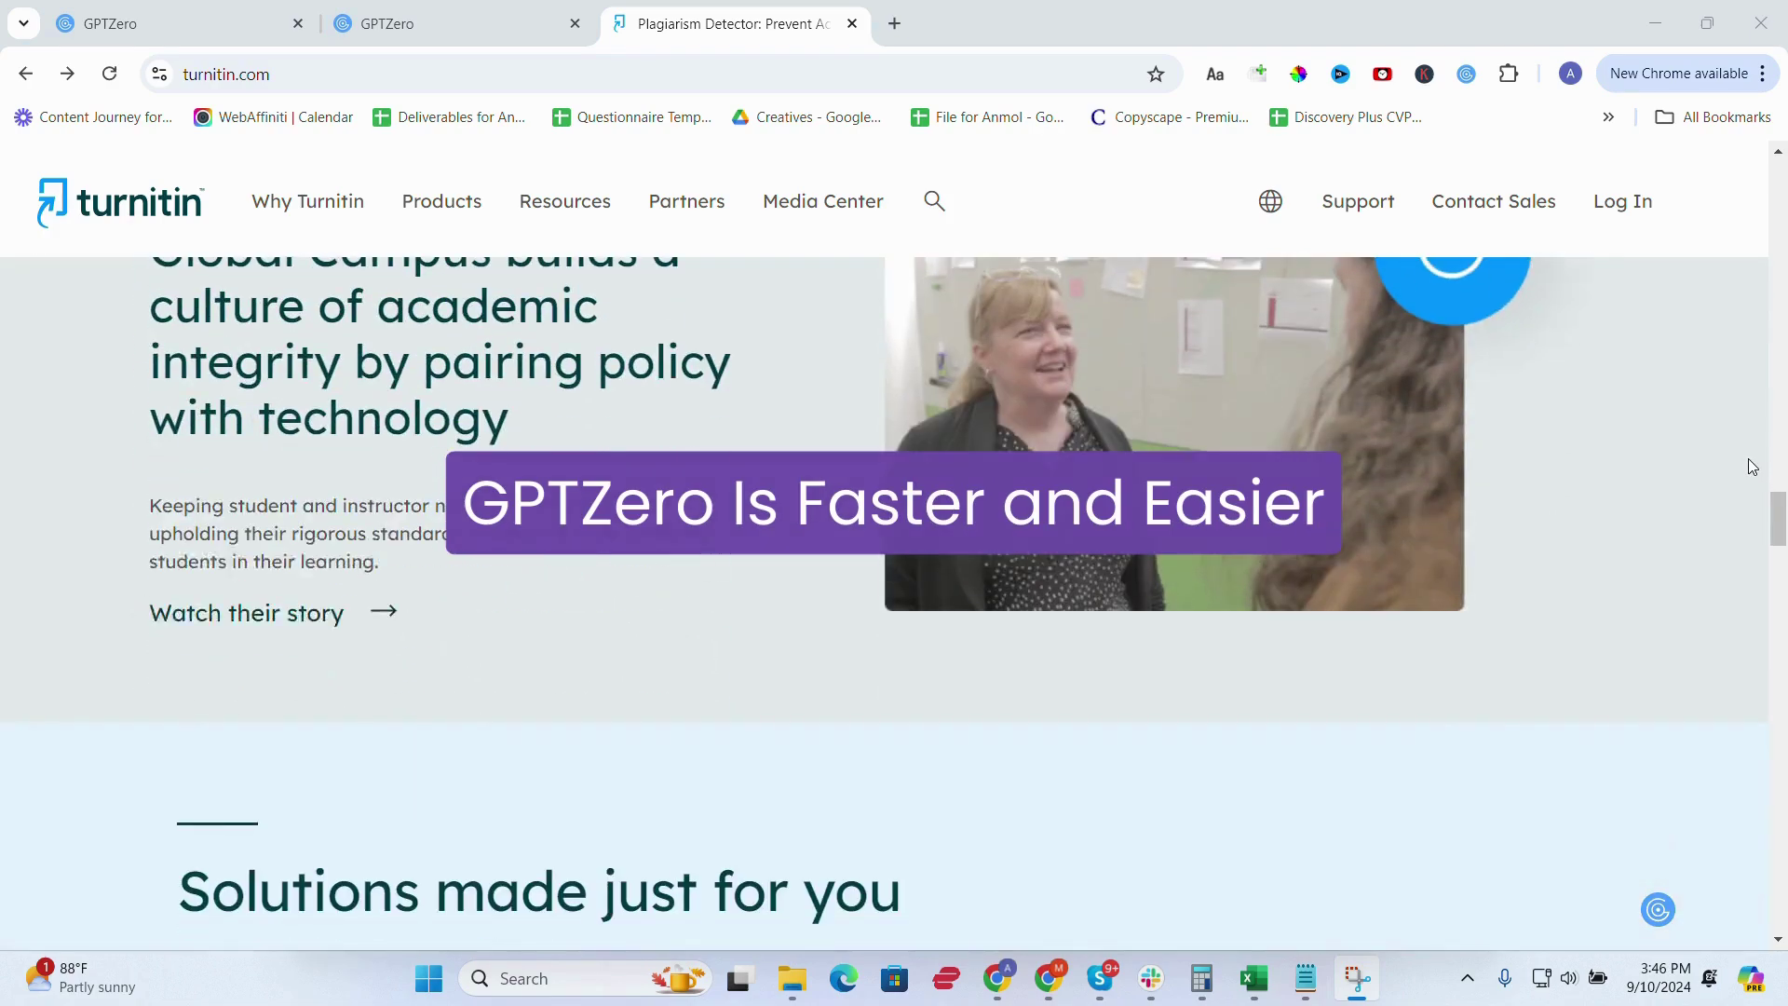
scroll(1751, 467, "down", 4)
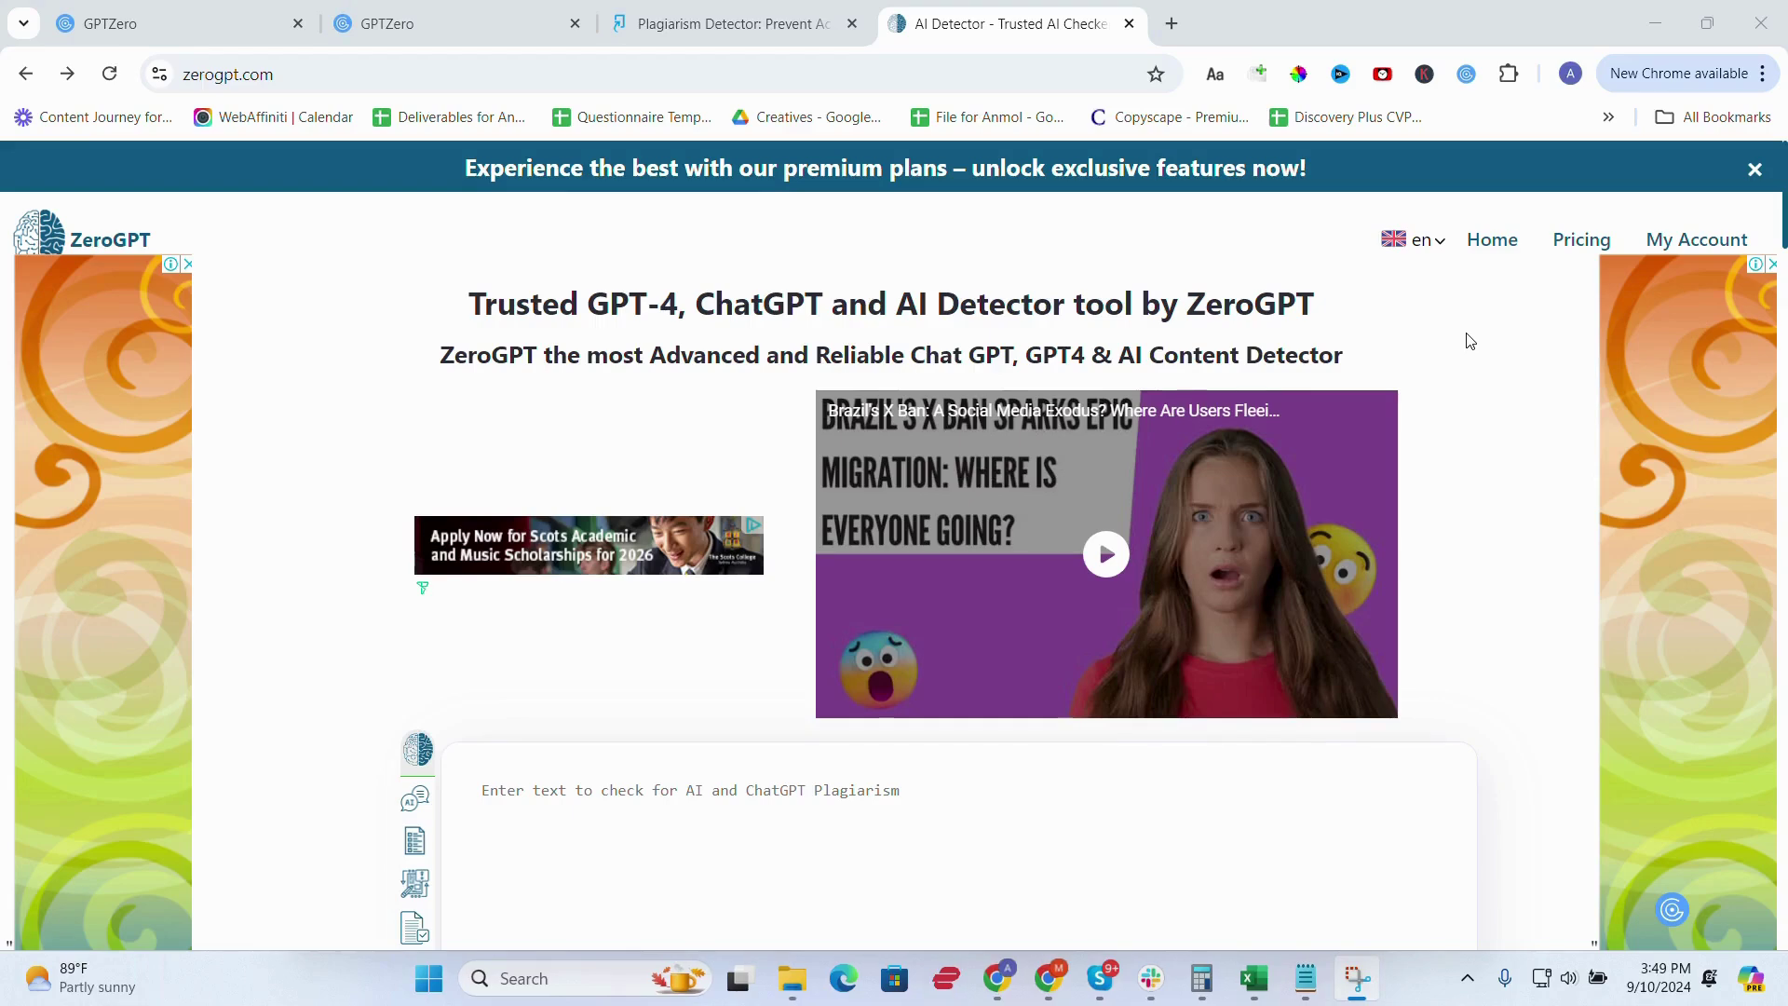
scroll(1468, 342, "down", 1)
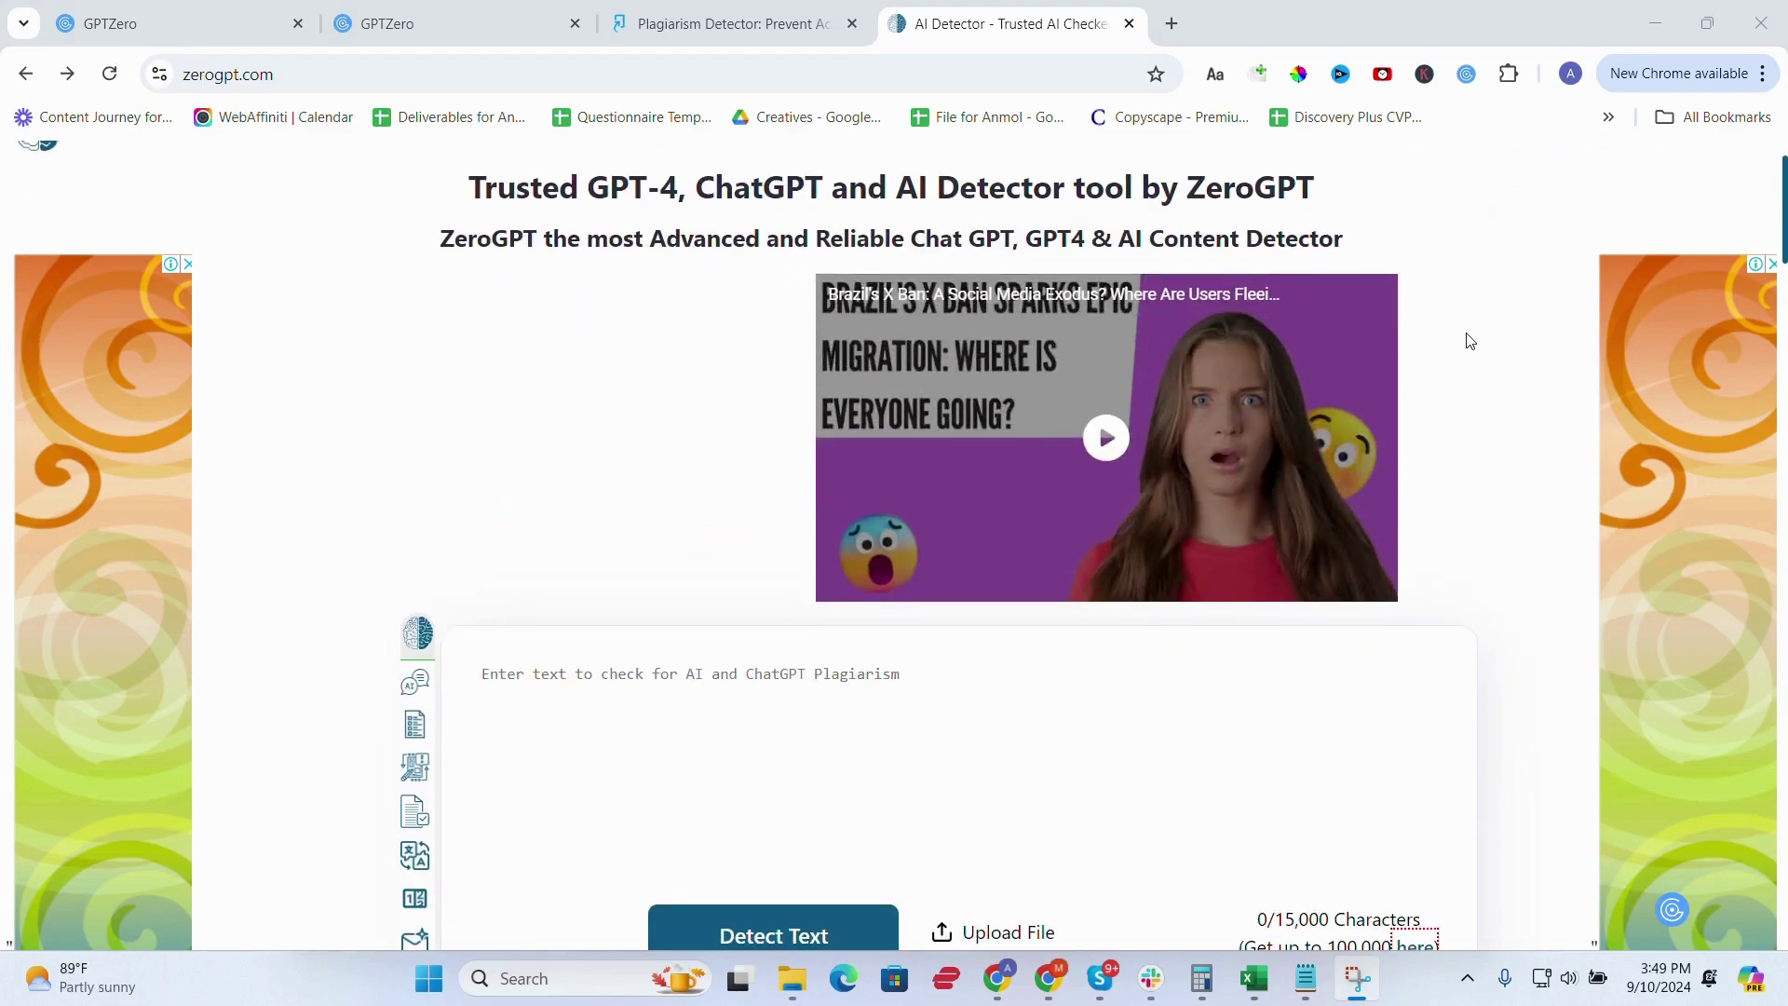
scroll(1467, 340, "down", 2)
scroll(1467, 341, "down", 1)
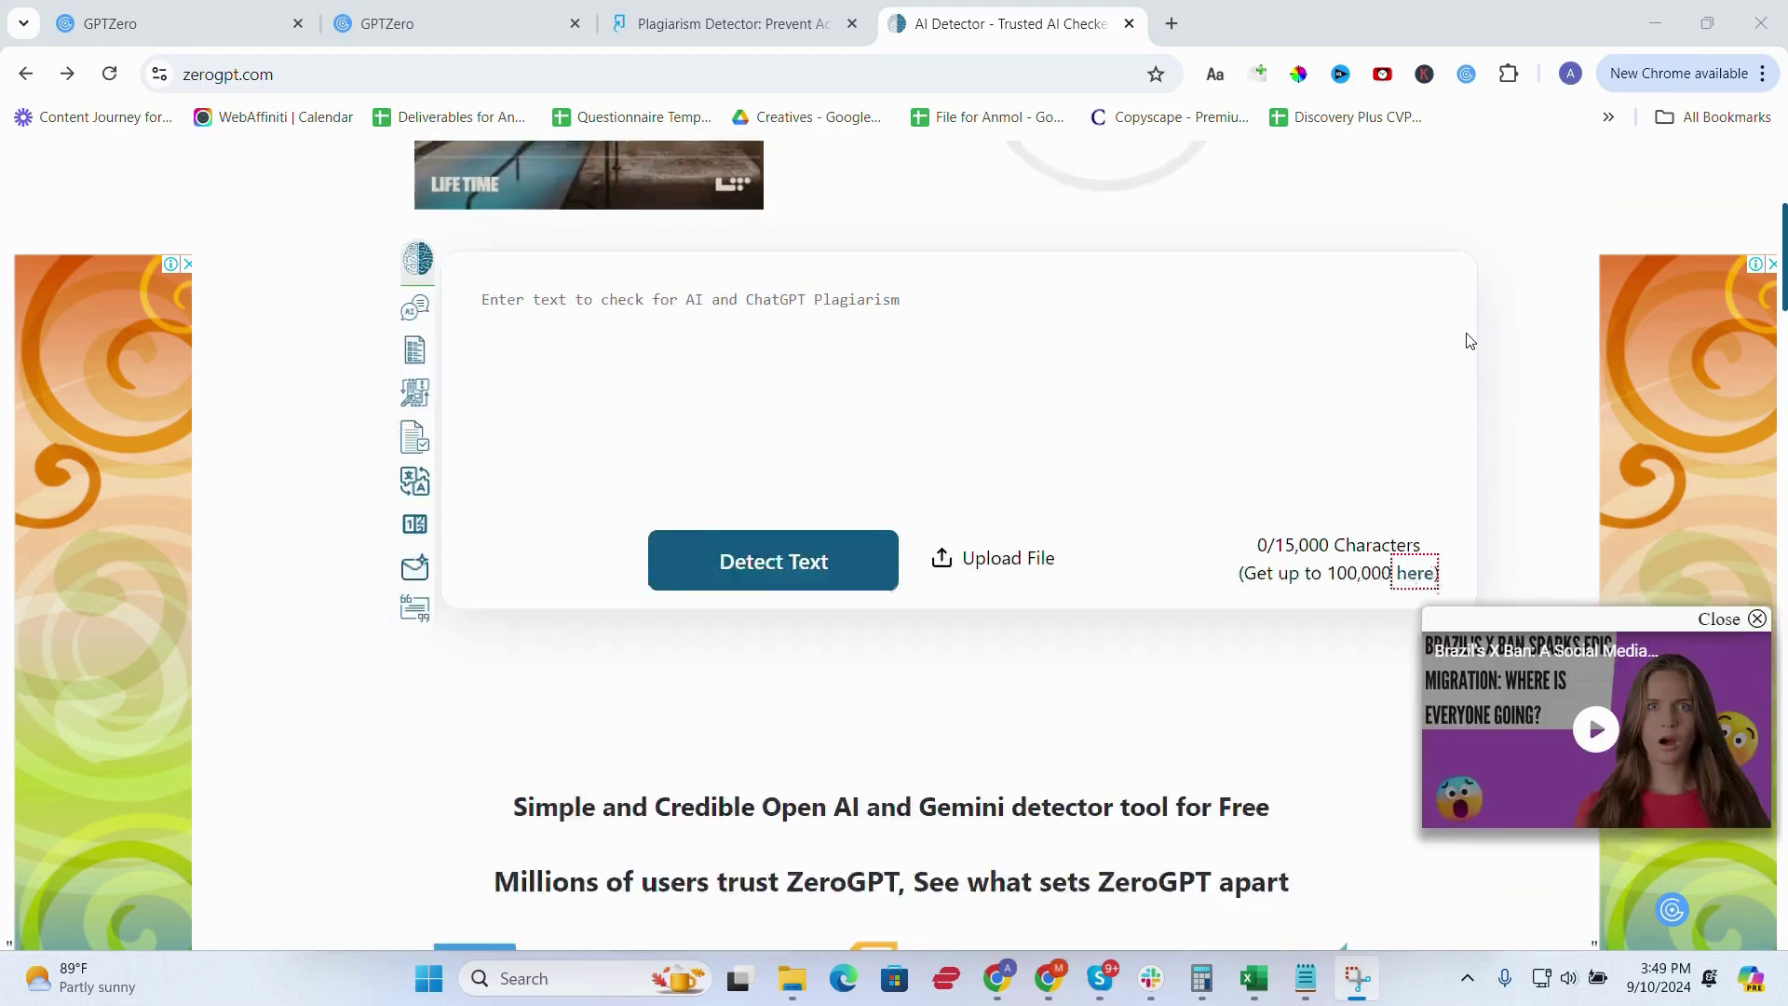
scroll(1467, 340, "down", 2)
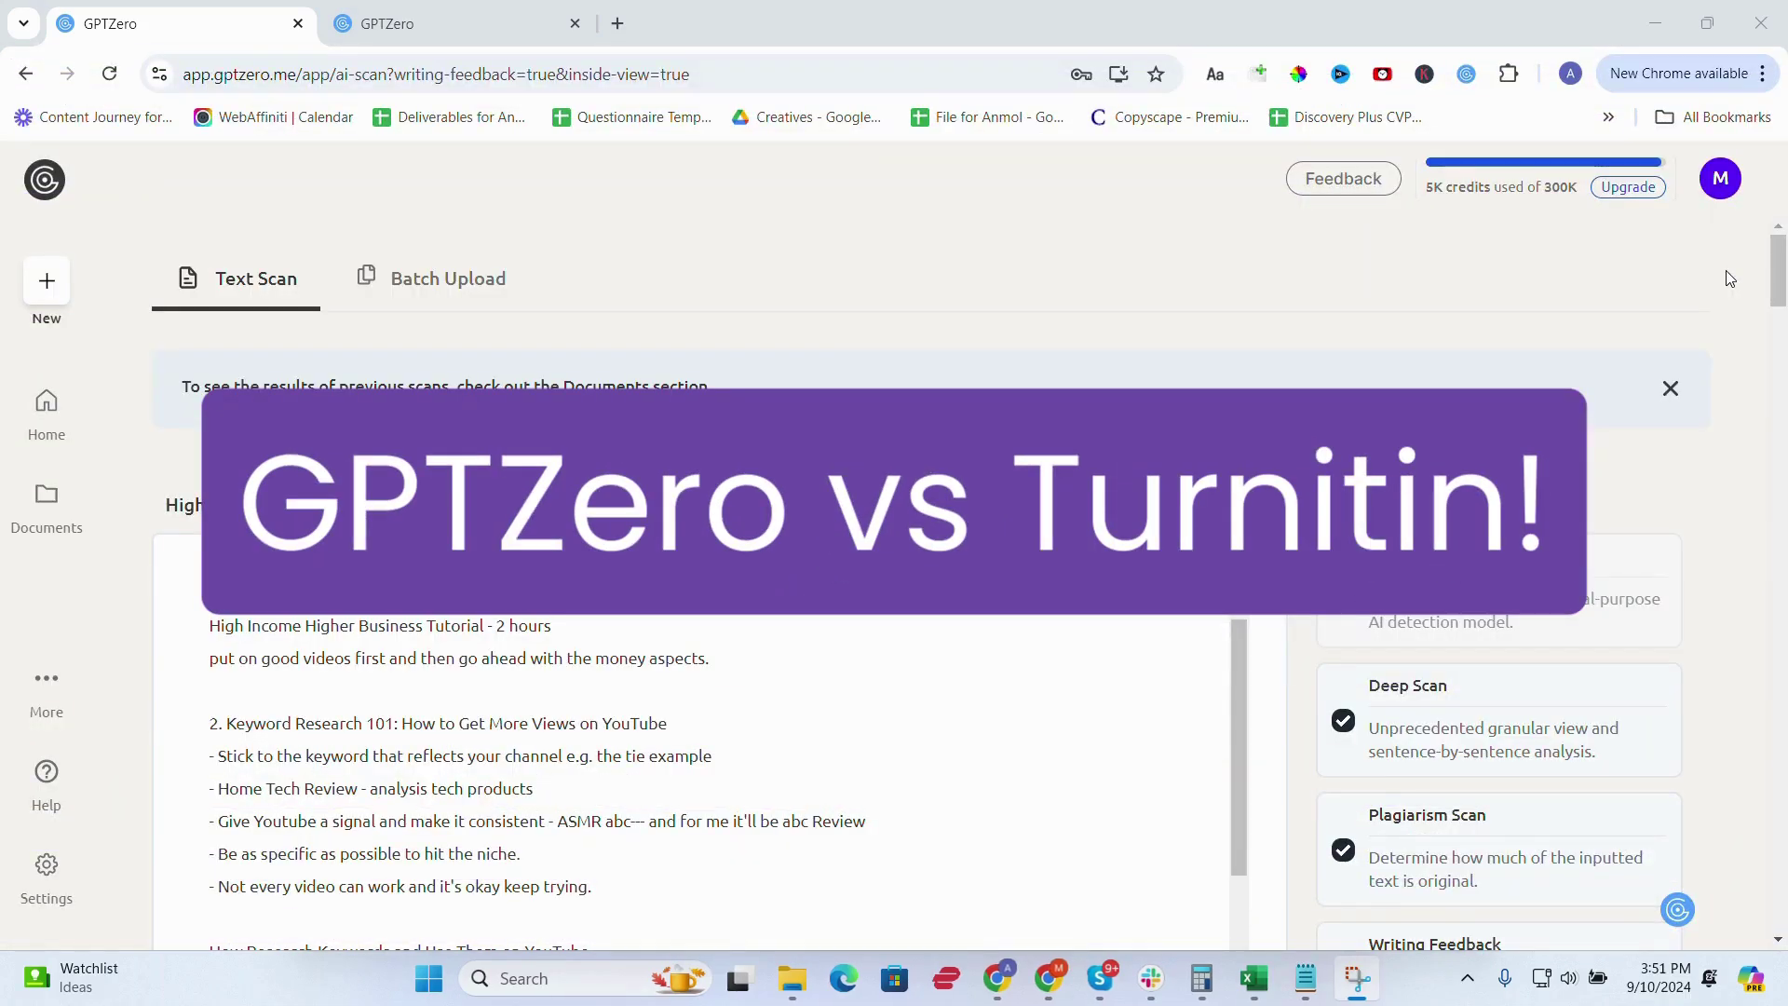
scroll(1727, 279, "down", 1)
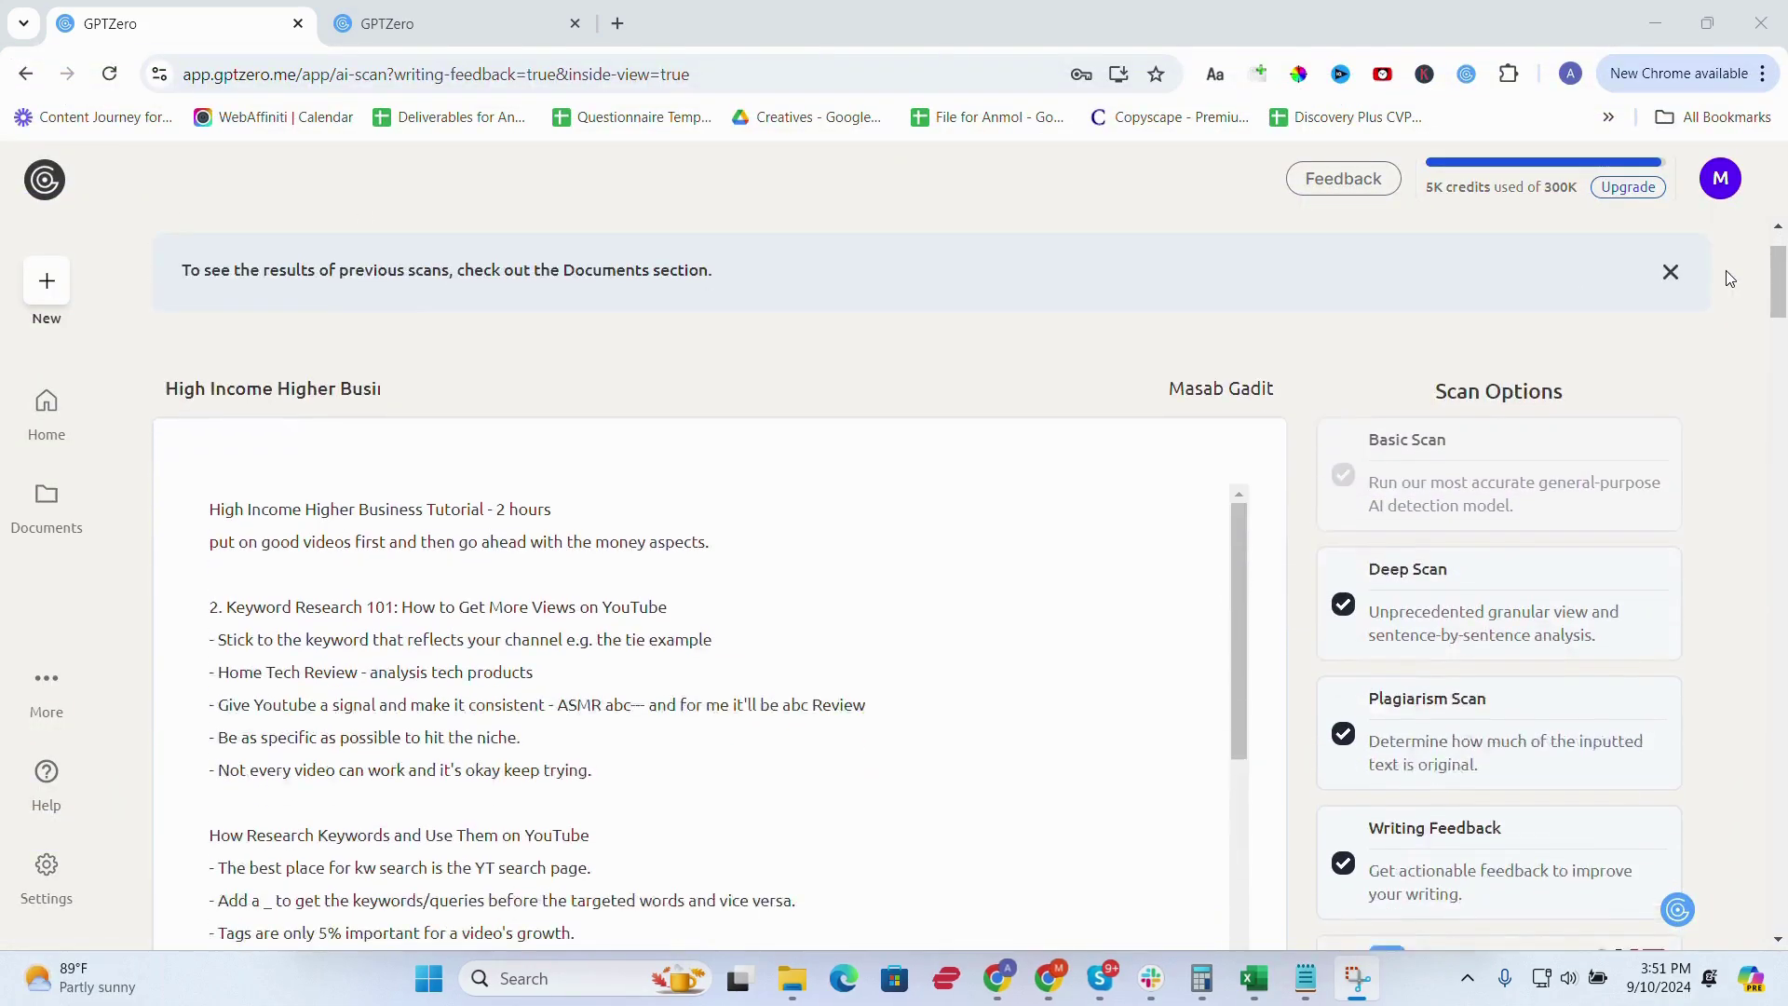
scroll(1728, 278, "down", 1)
scroll(1726, 279, "down", 2)
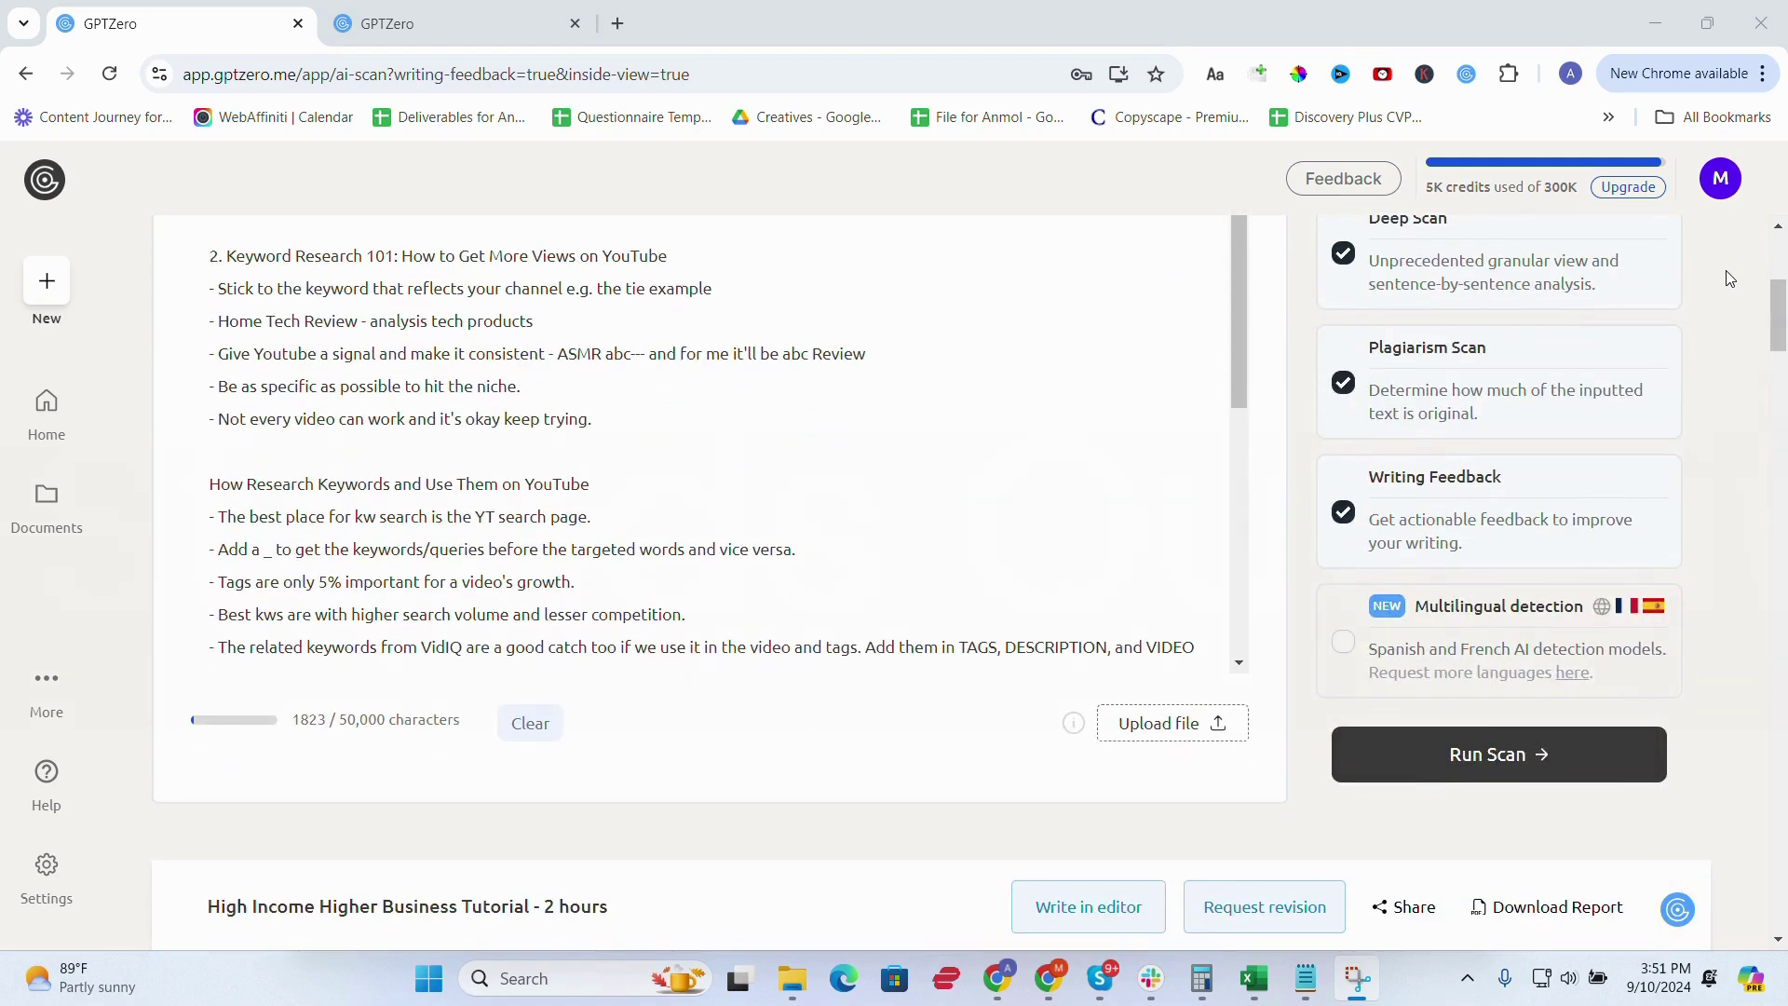
scroll(1728, 277, "down", 2)
scroll(1728, 279, "down", 3)
scroll(1726, 277, "down", 1)
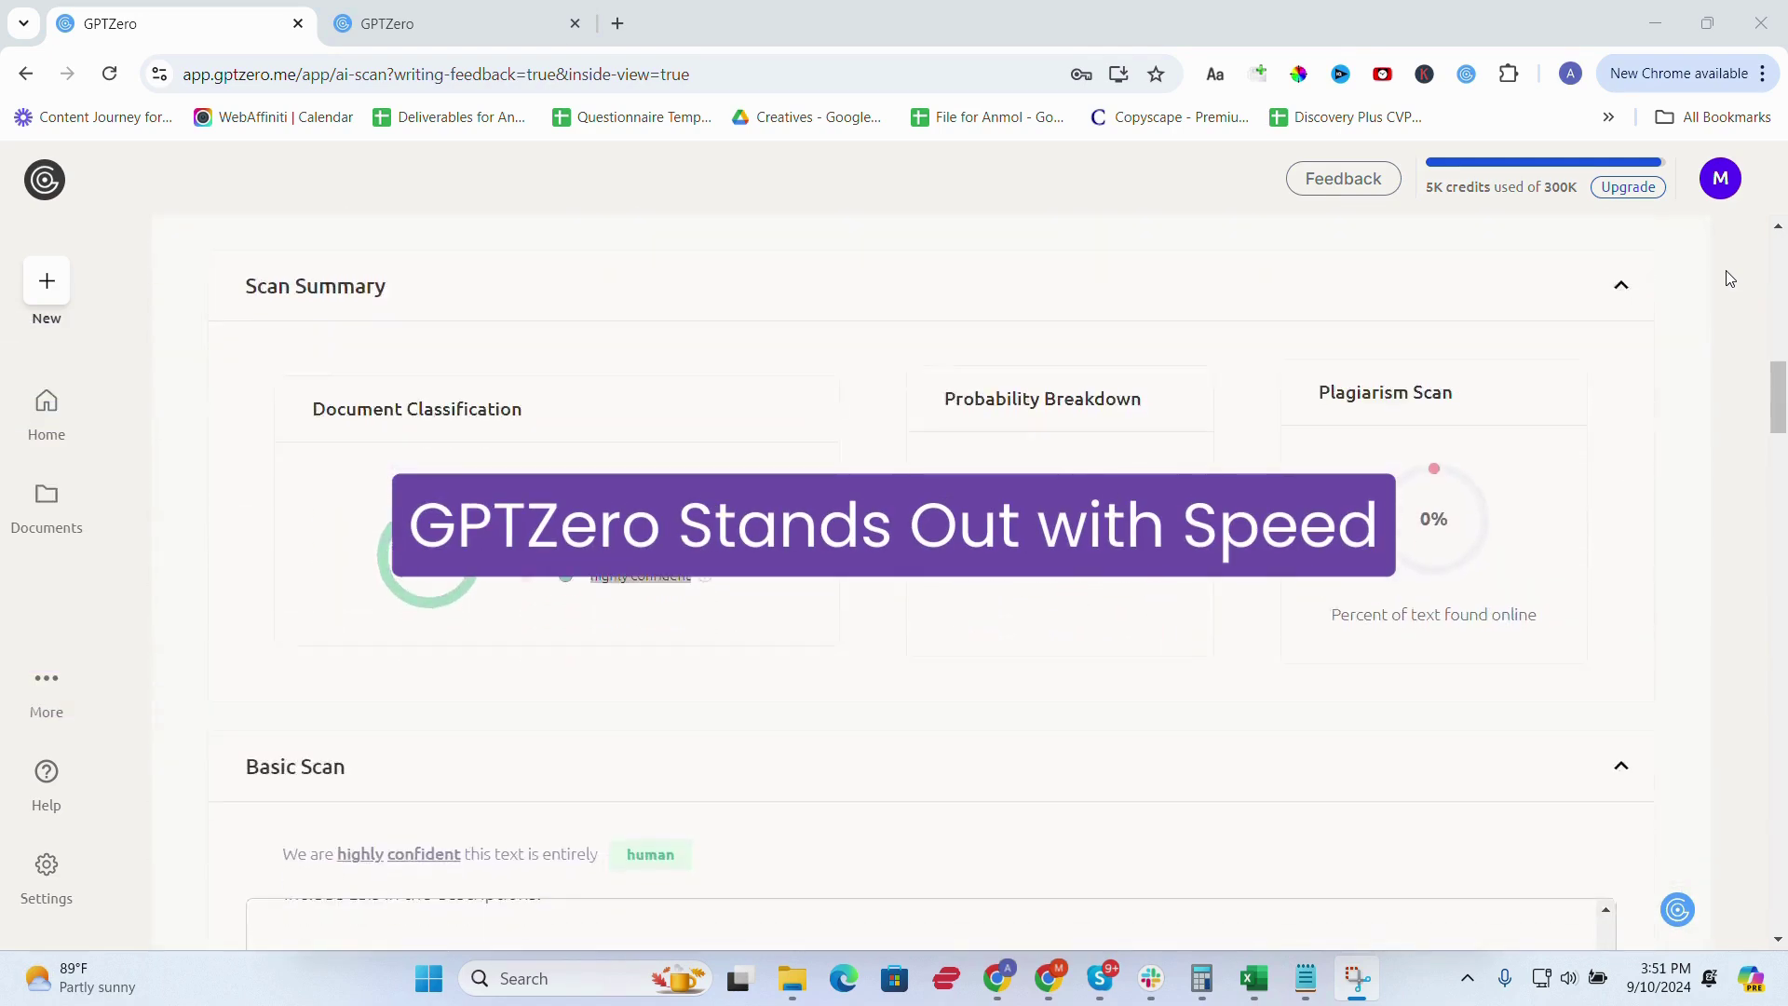
scroll(1726, 279, "down", 1)
scroll(1728, 278, "down", 2)
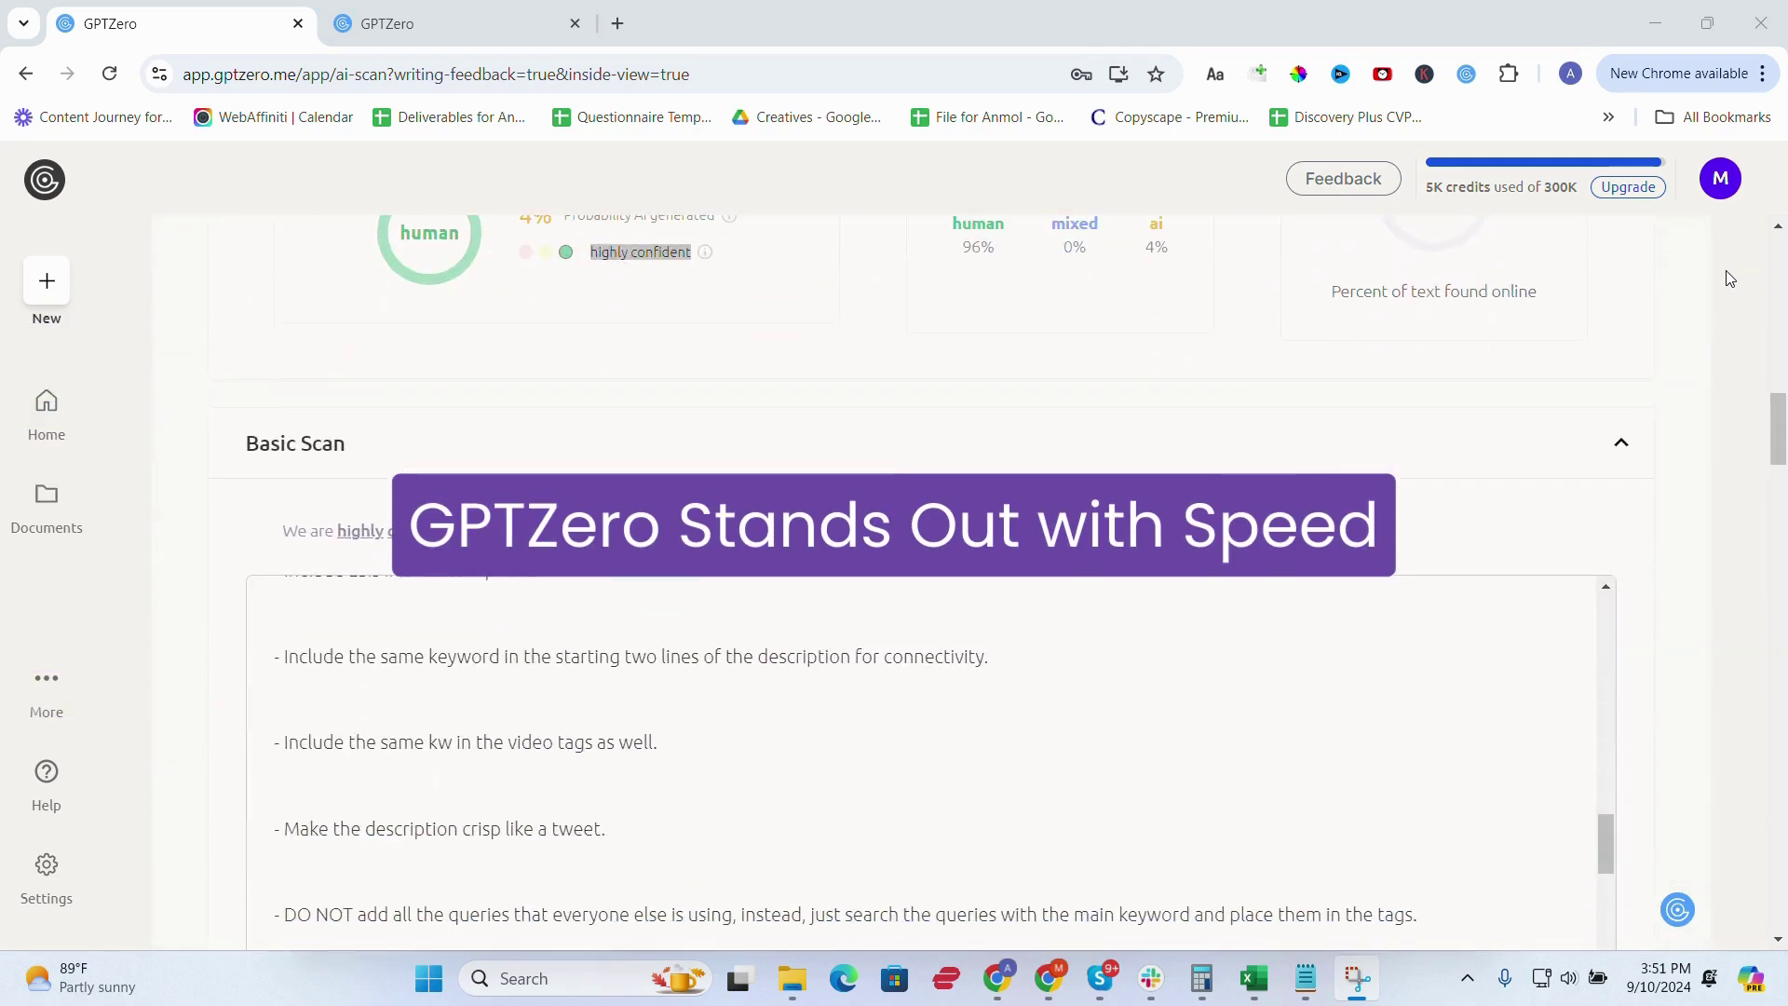
scroll(1727, 279, "down", 1)
scroll(1726, 278, "down", 2)
scroll(1727, 277, "down", 3)
scroll(1726, 278, "down", 1)
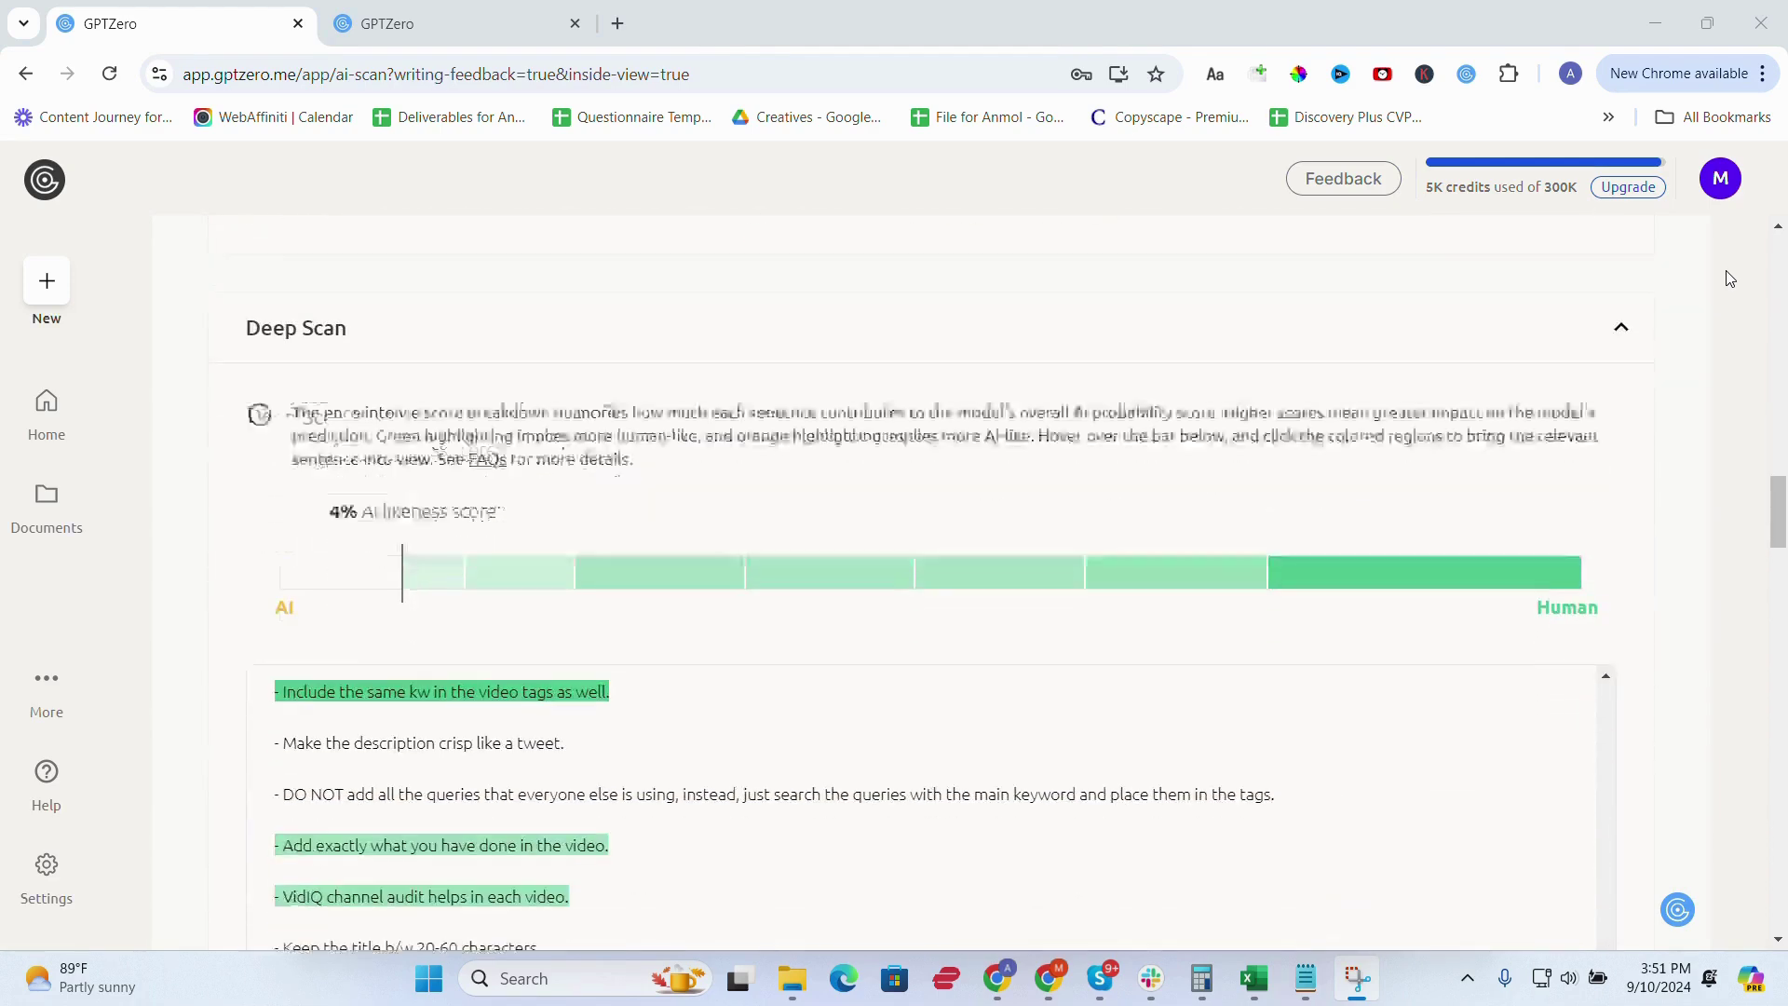
scroll(1727, 278, "down", 1)
scroll(1727, 278, "down", 1)
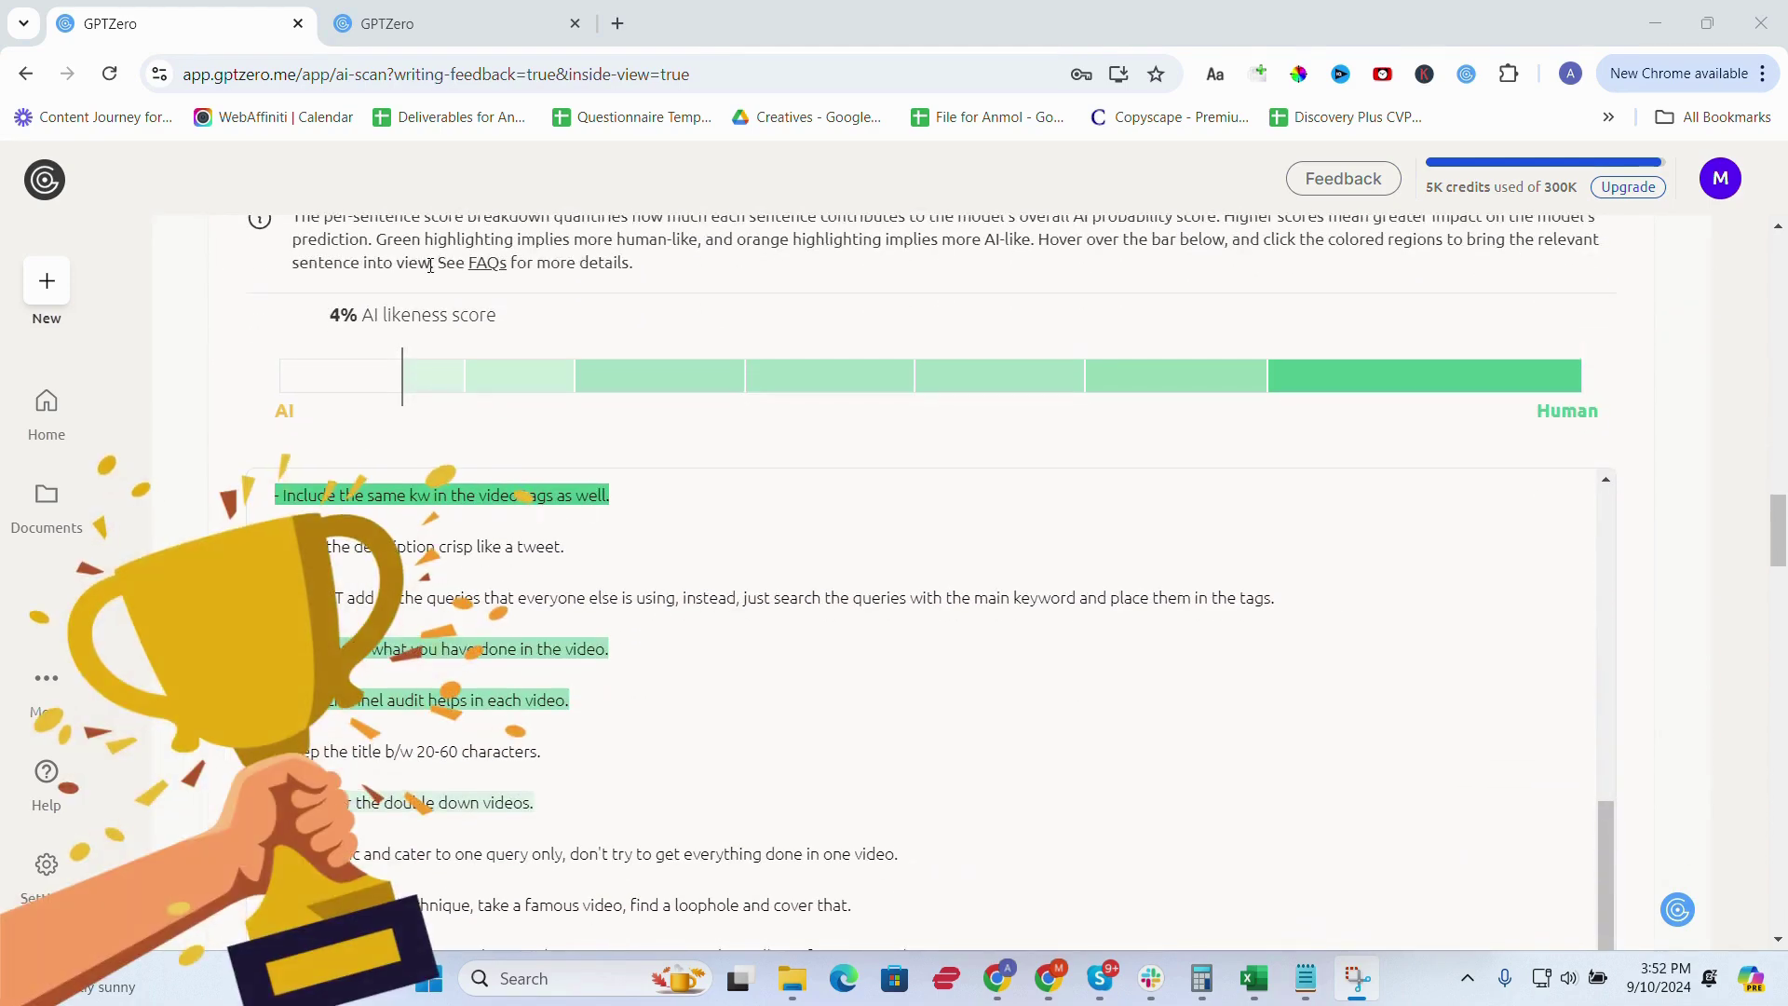
scroll(559, 237, "up", 1)
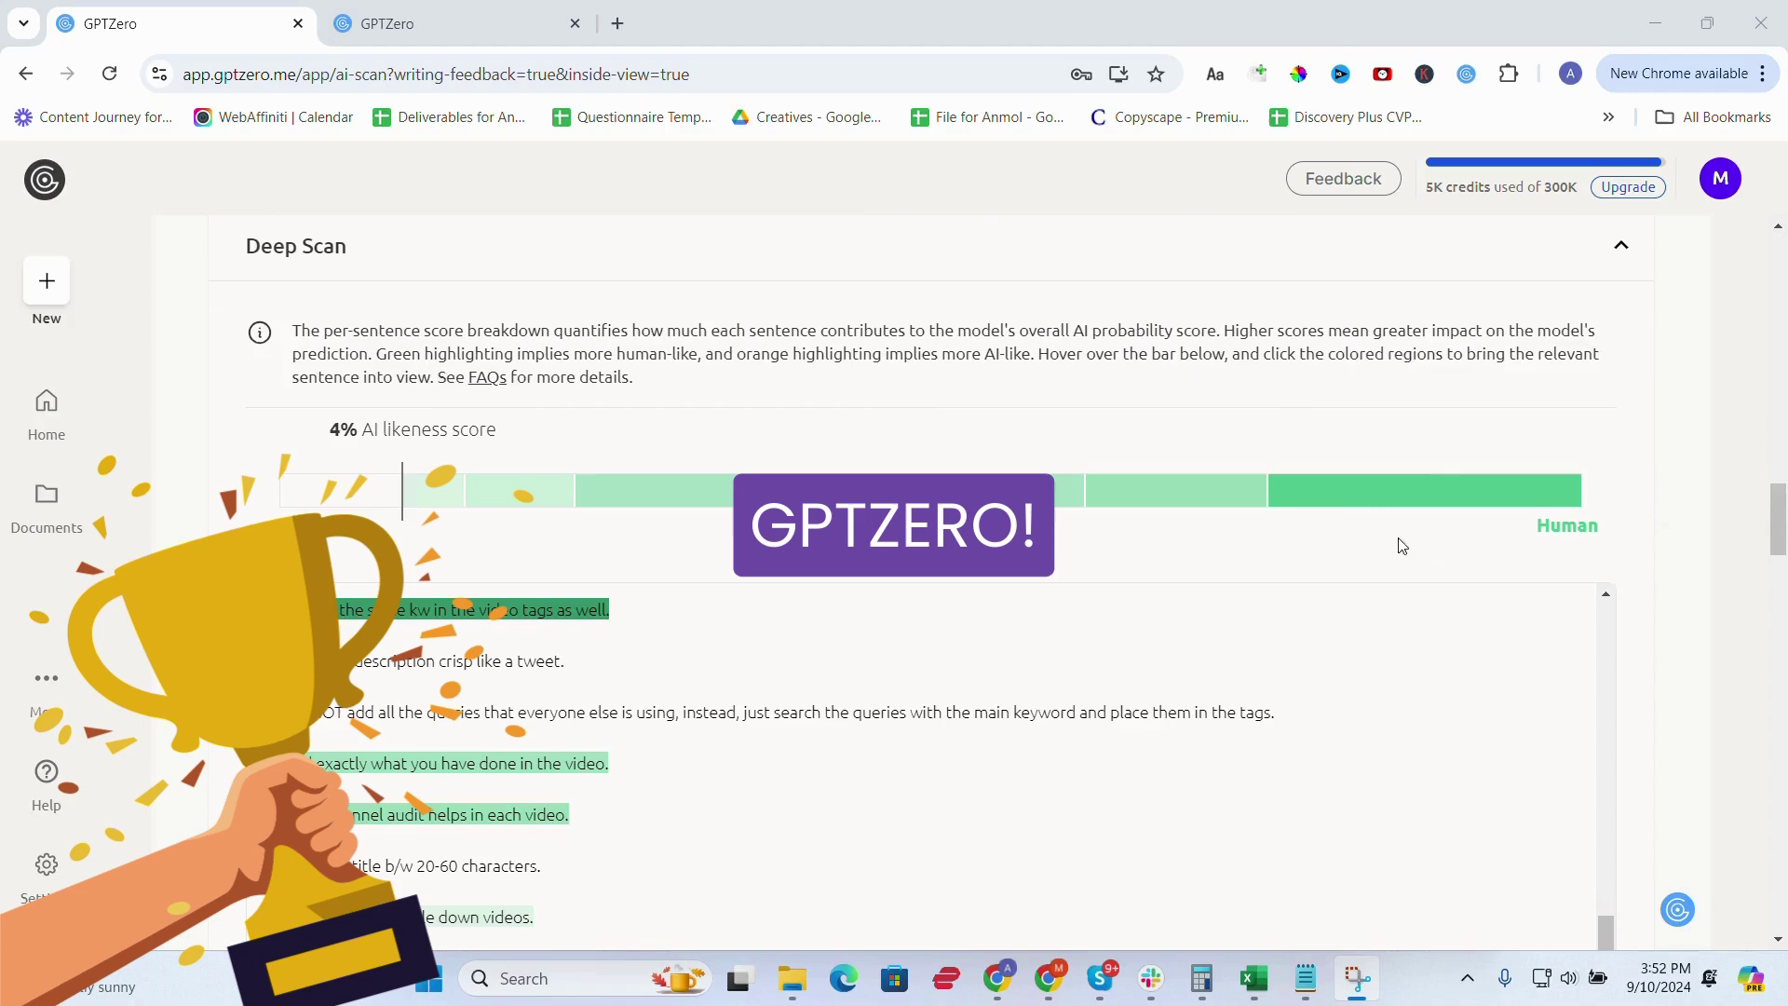
Bring the top human-driving sentences of the 4% AI result into view
left_click(1504, 489)
scroll(1505, 489, "down", 1)
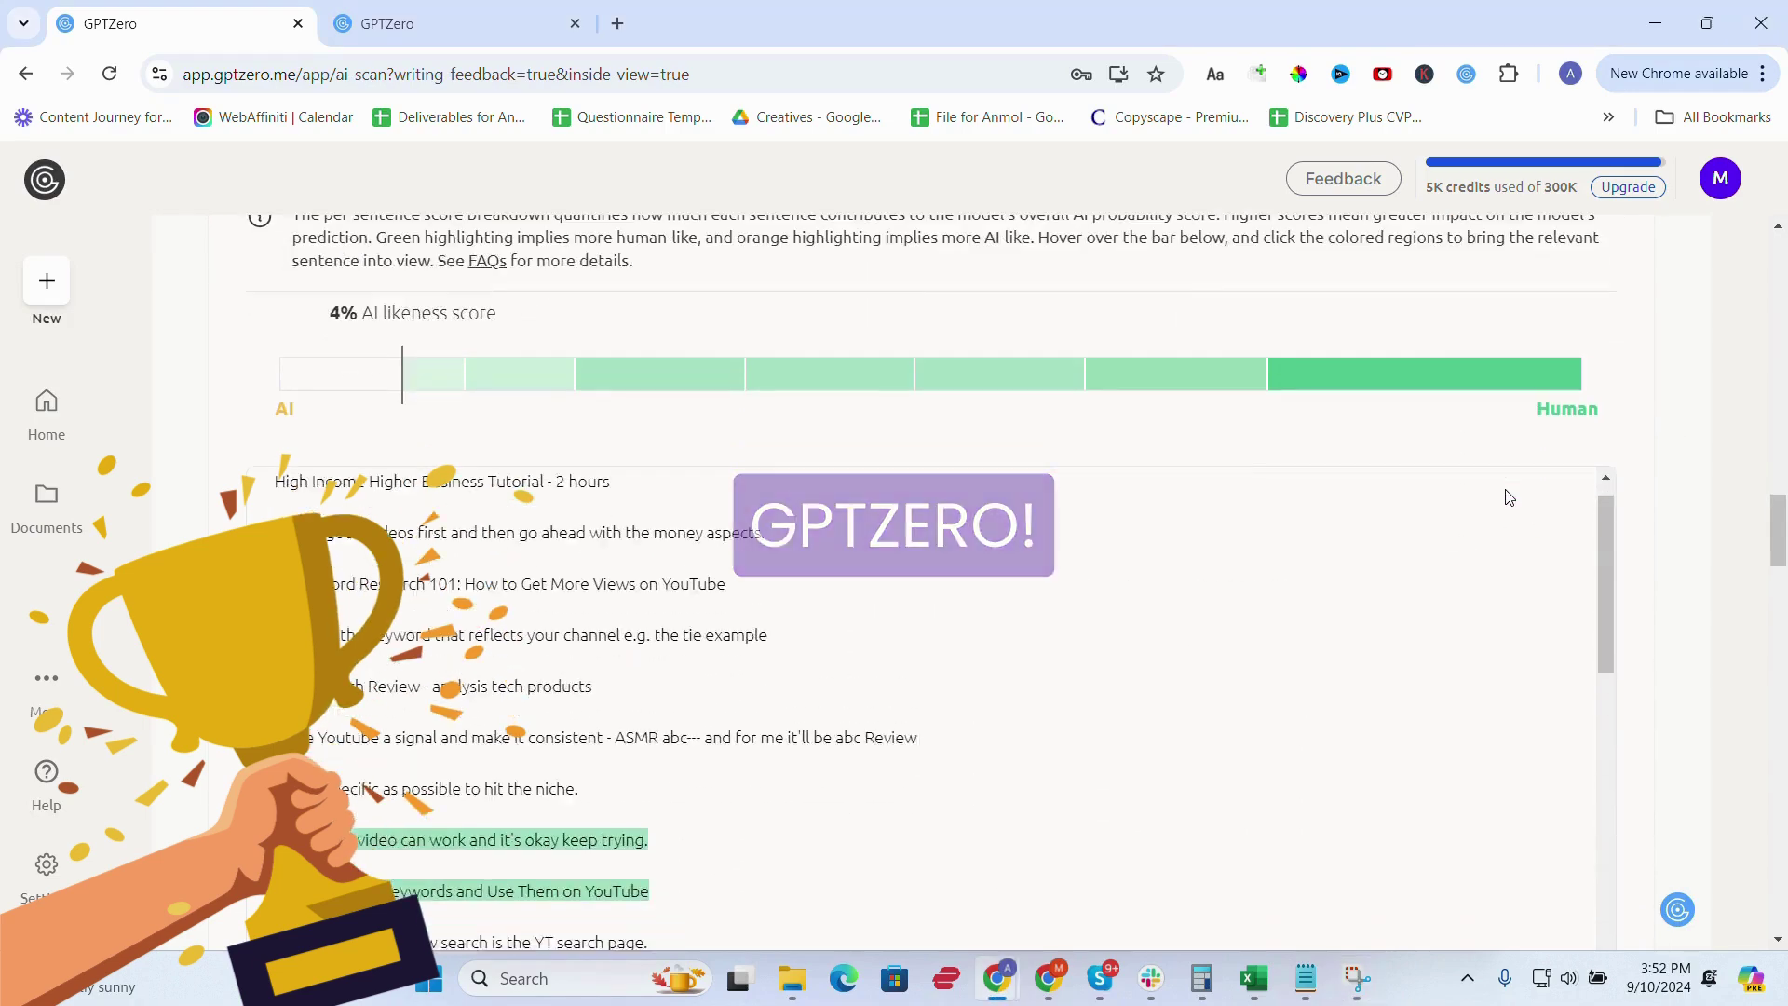
scroll(916, 692, "down", 3)
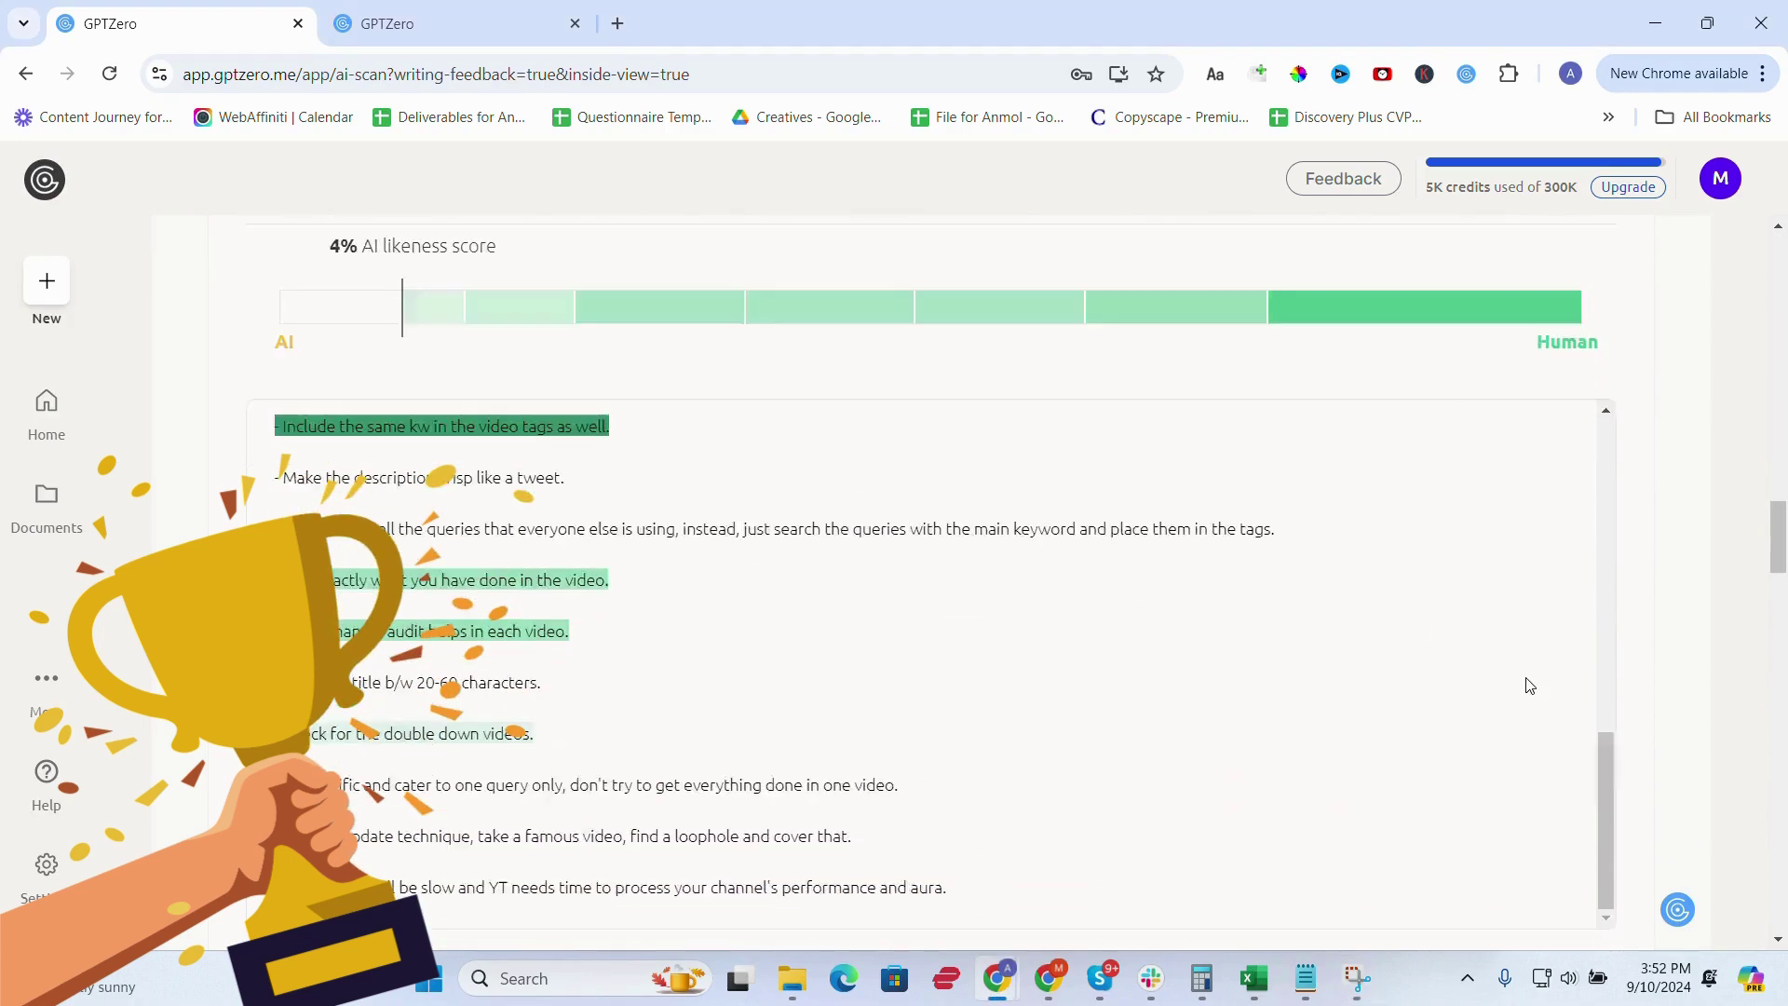
scroll(1632, 680, "down", 4)
scroll(1632, 679, "down", 1)
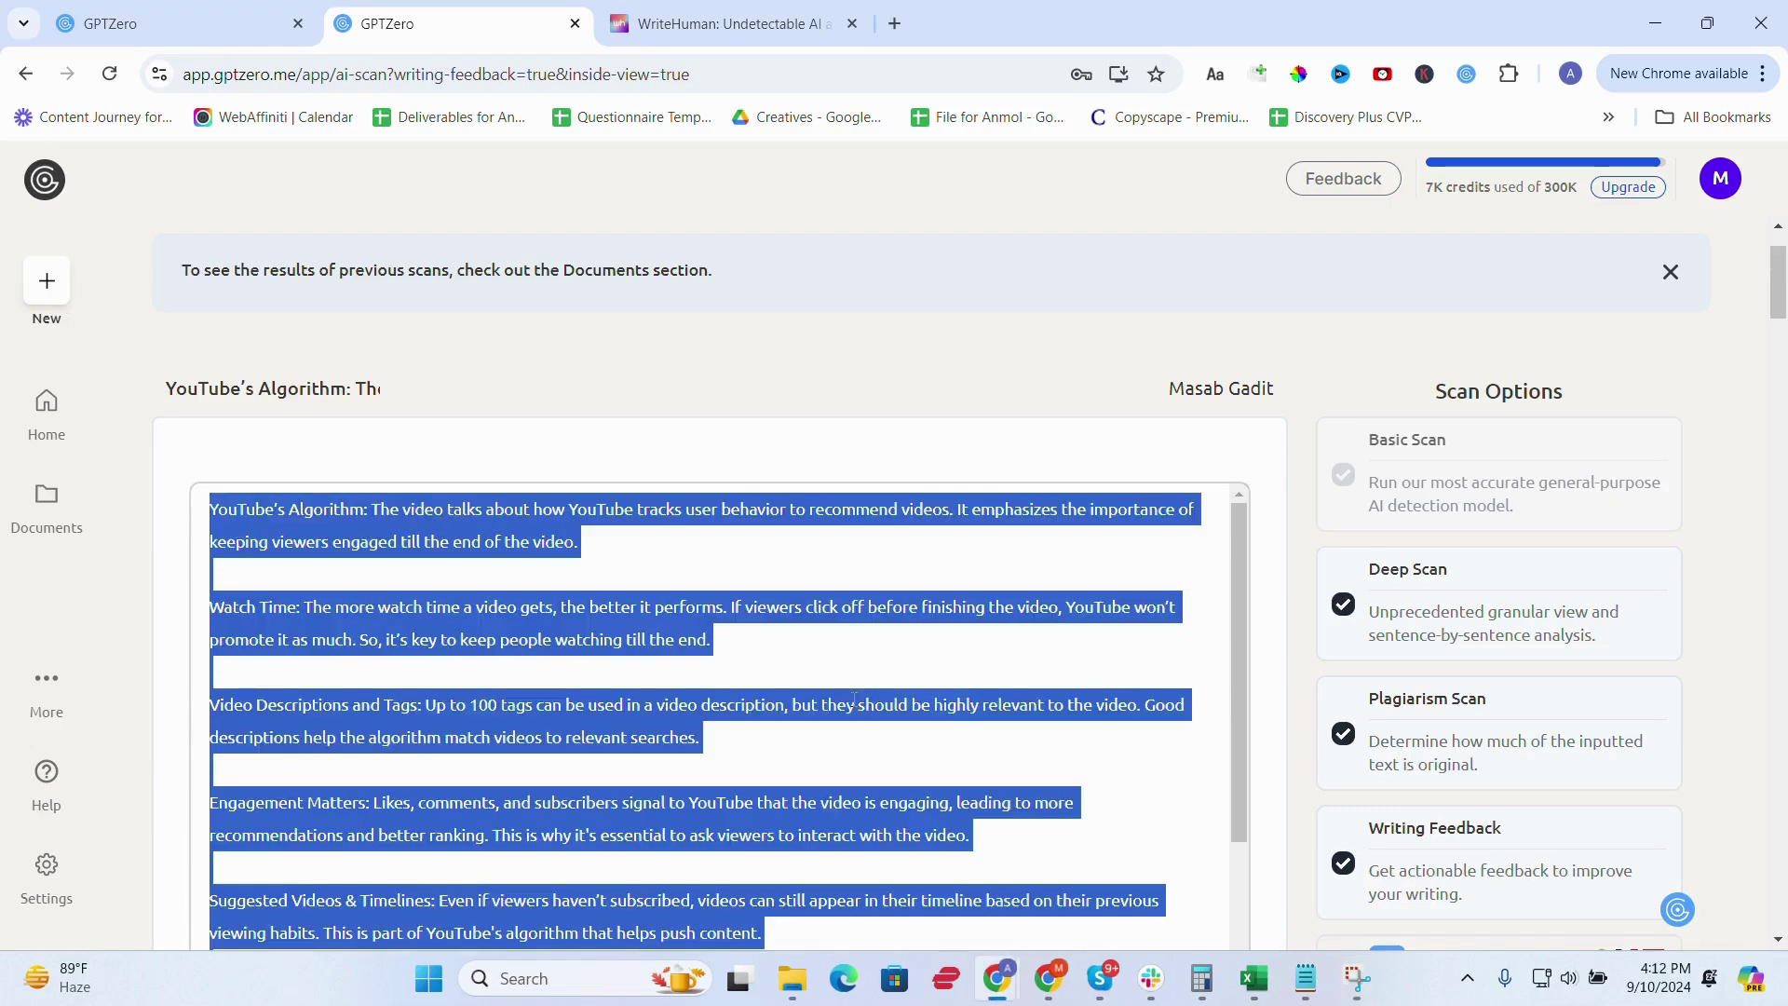
Humanize the pasted YouTube algorithm notes in WriteHuman, accepting its terms, and select the Enhanced Output
left_click(686, 21)
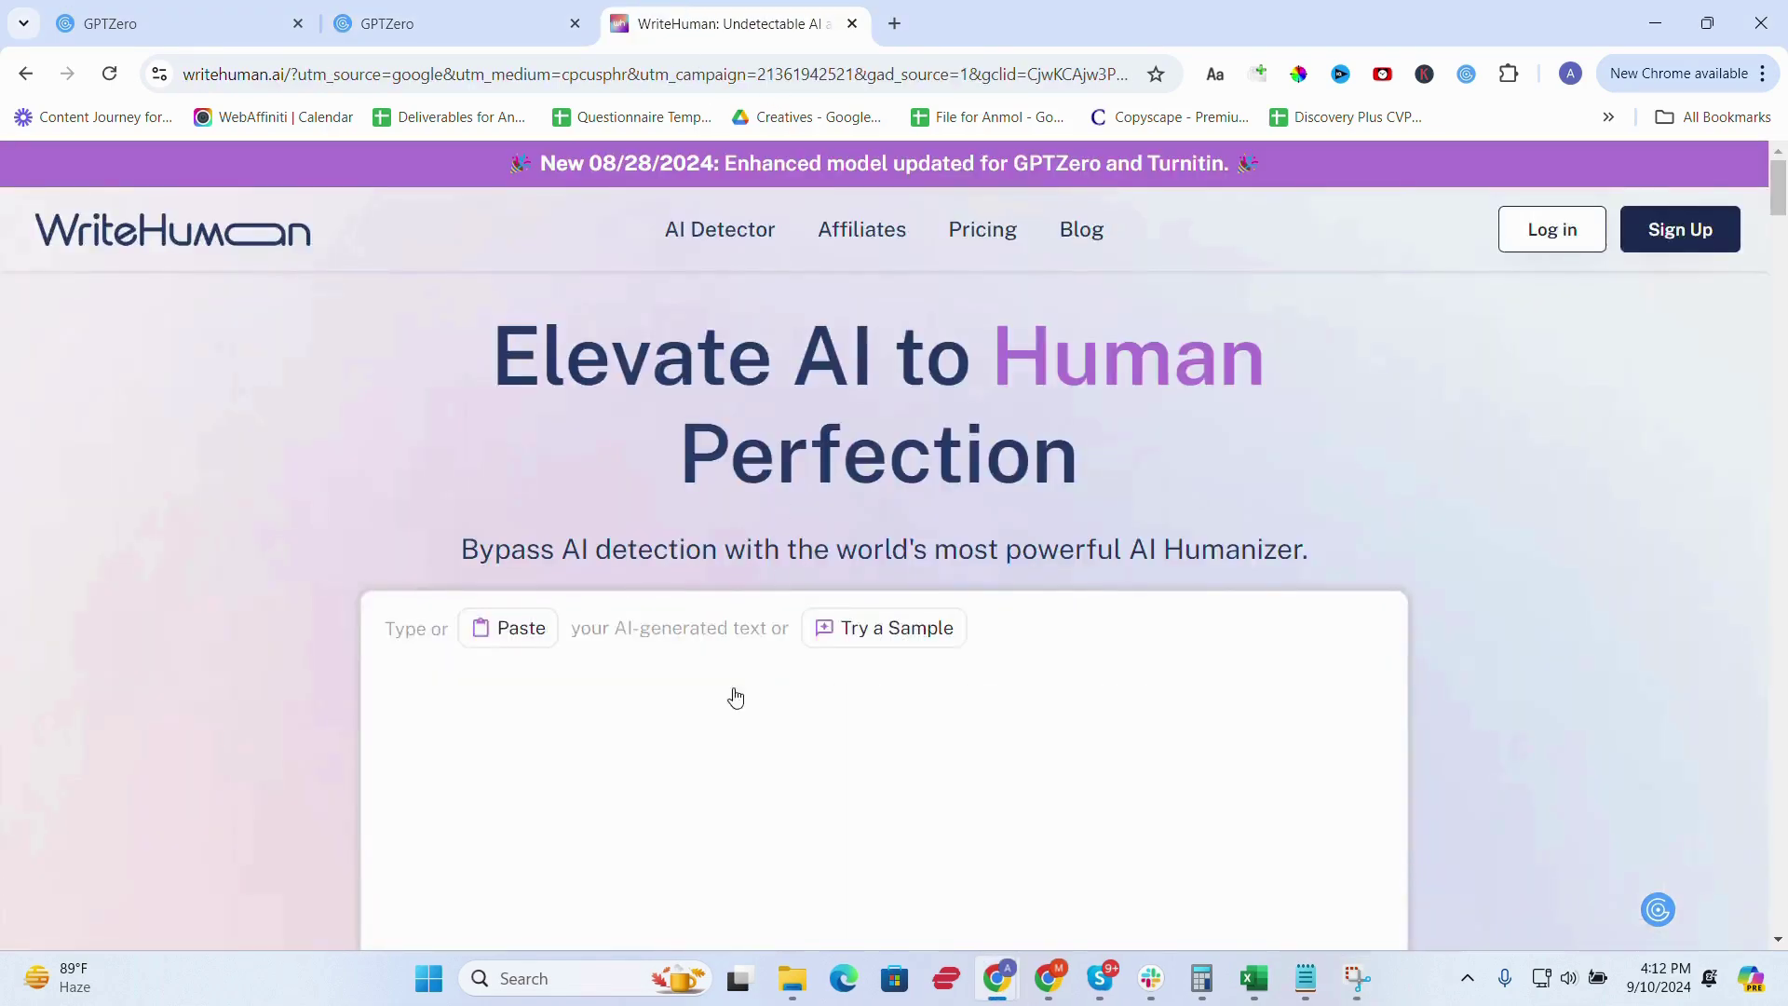
left_click(735, 698)
key("ctrl+v")
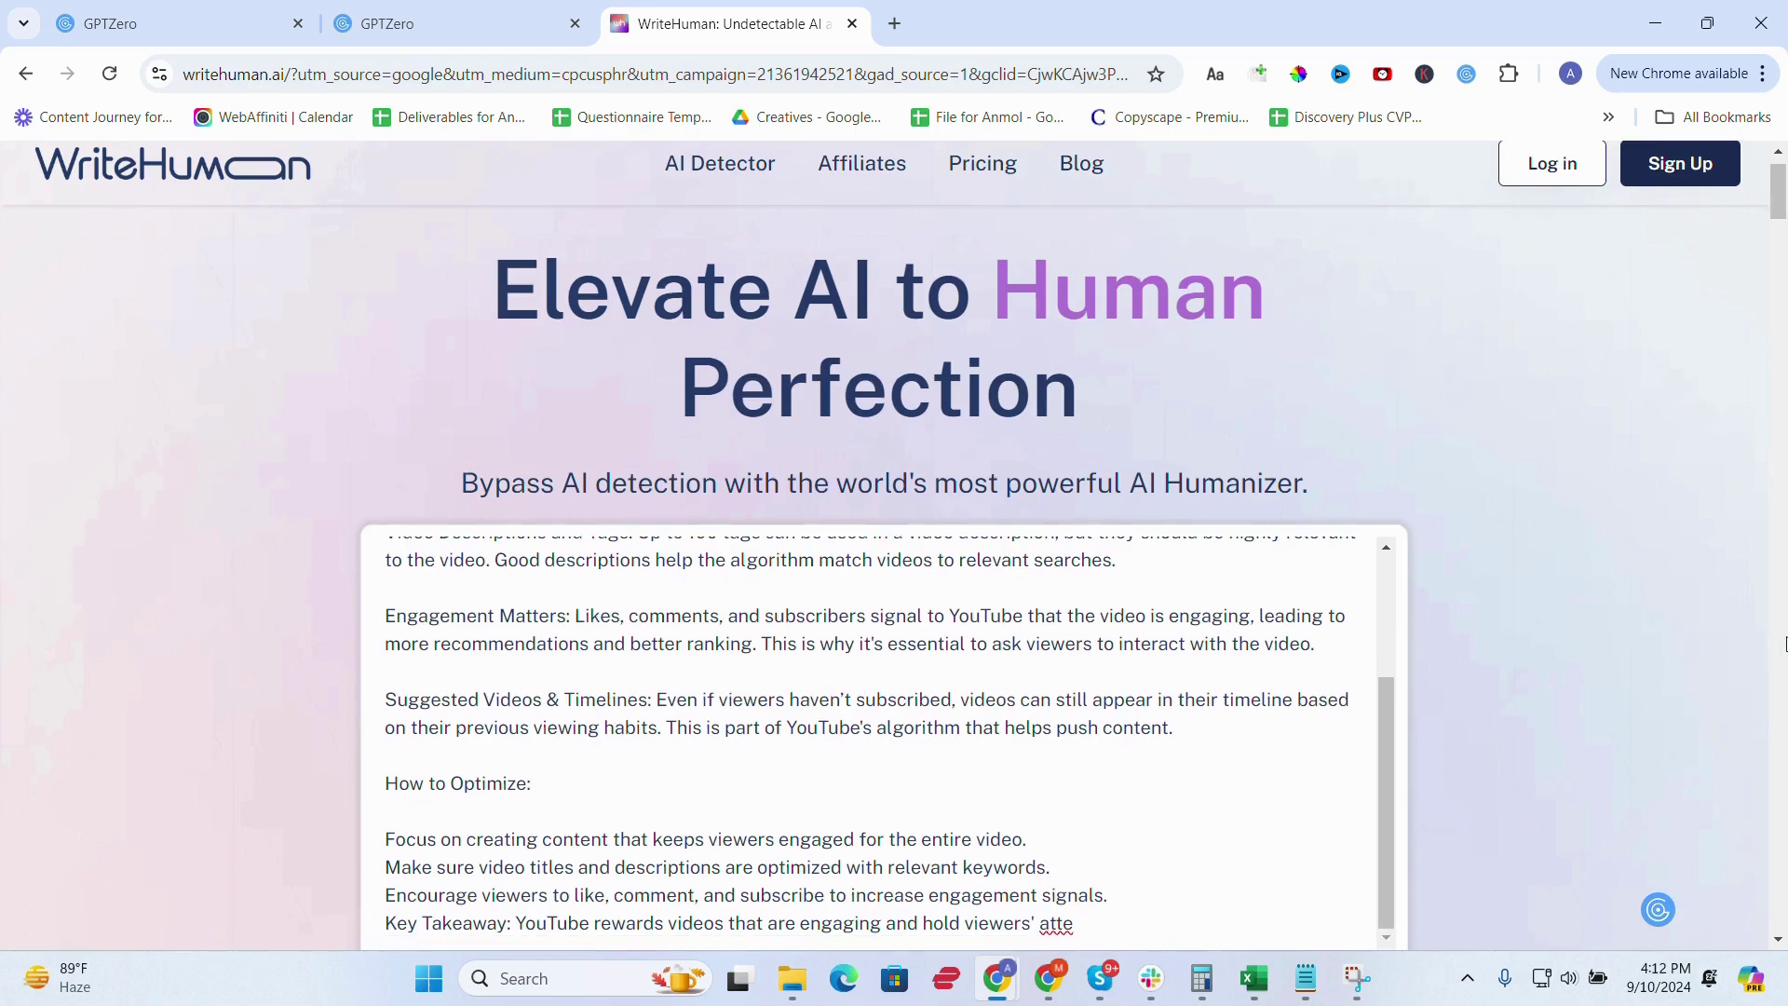
scroll(1784, 644, "down", 5)
left_click(1300, 310)
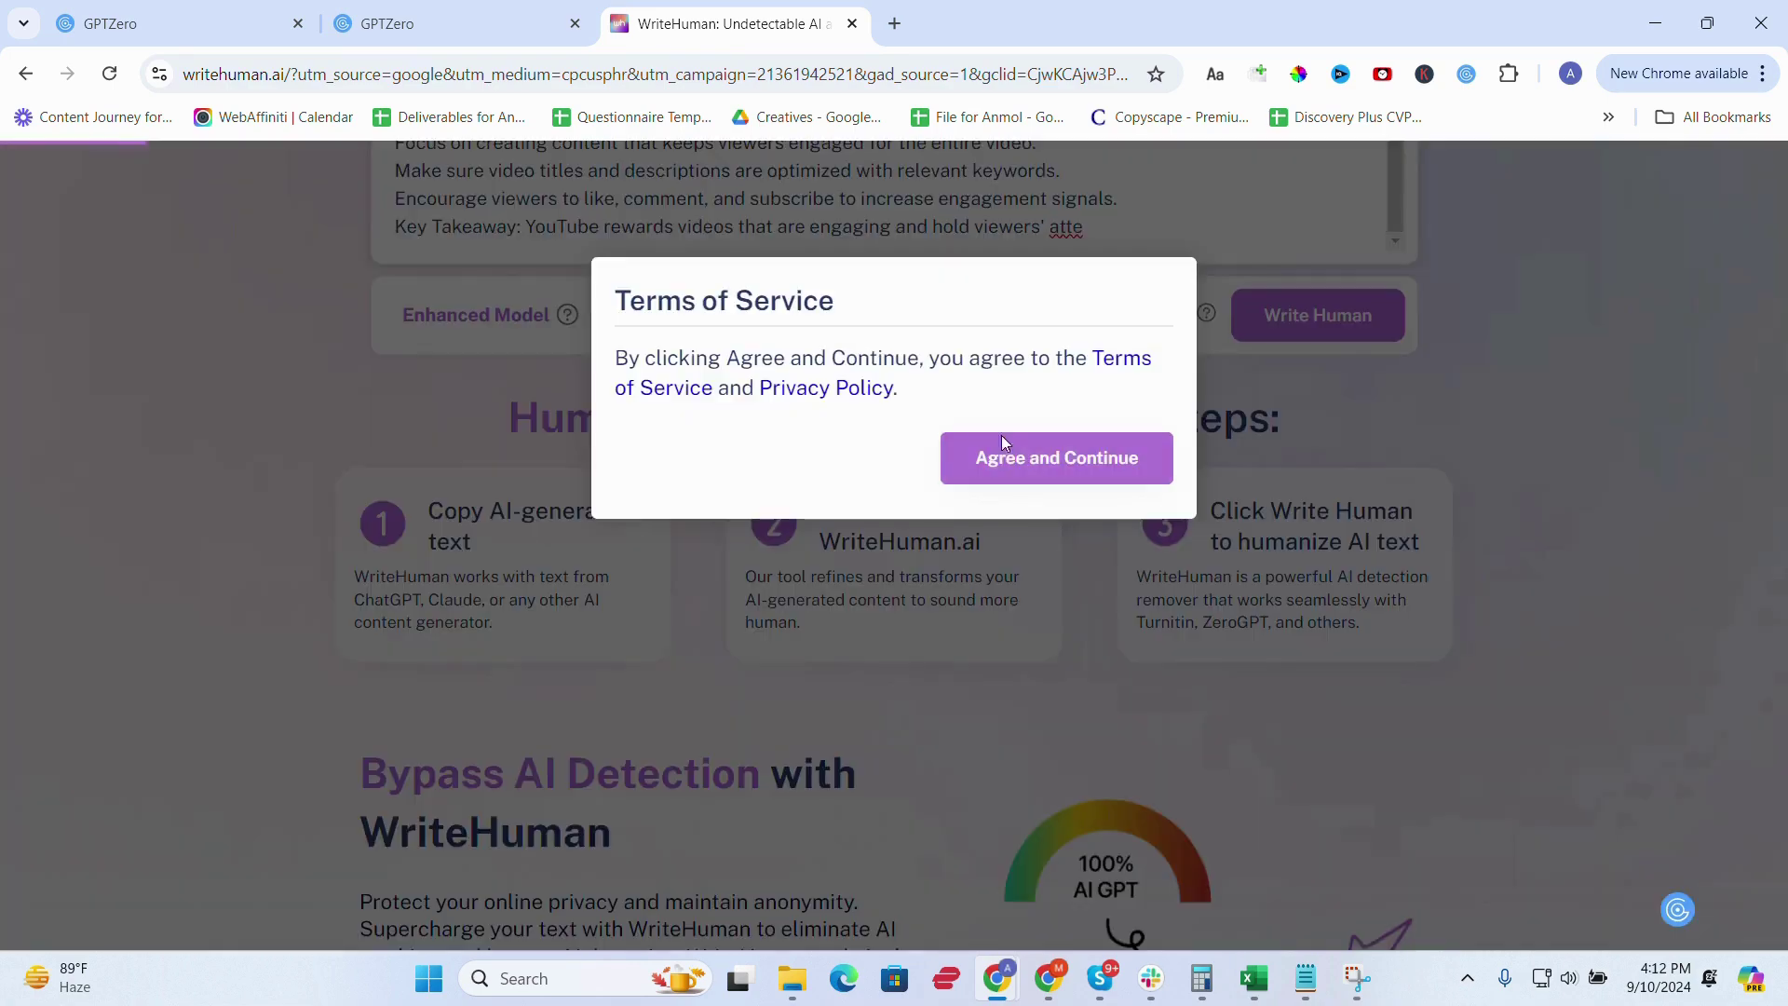
left_click(1006, 456)
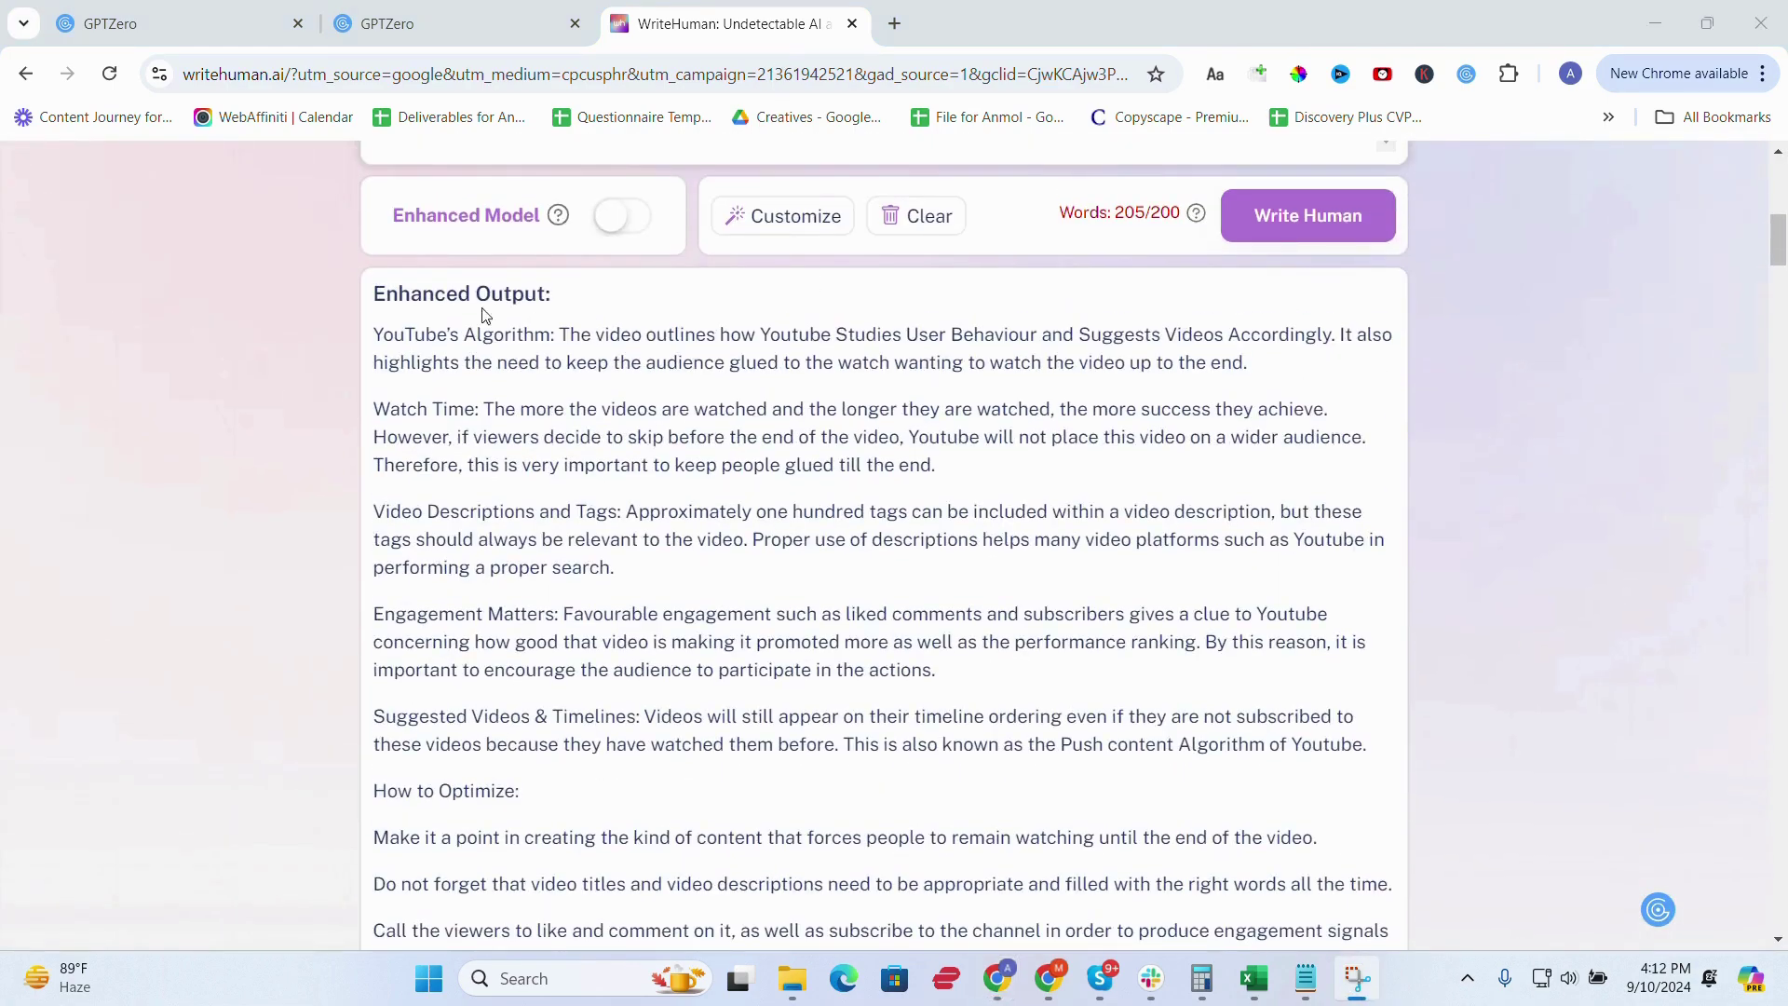
left_click_drag(382, 326, 949, 802)
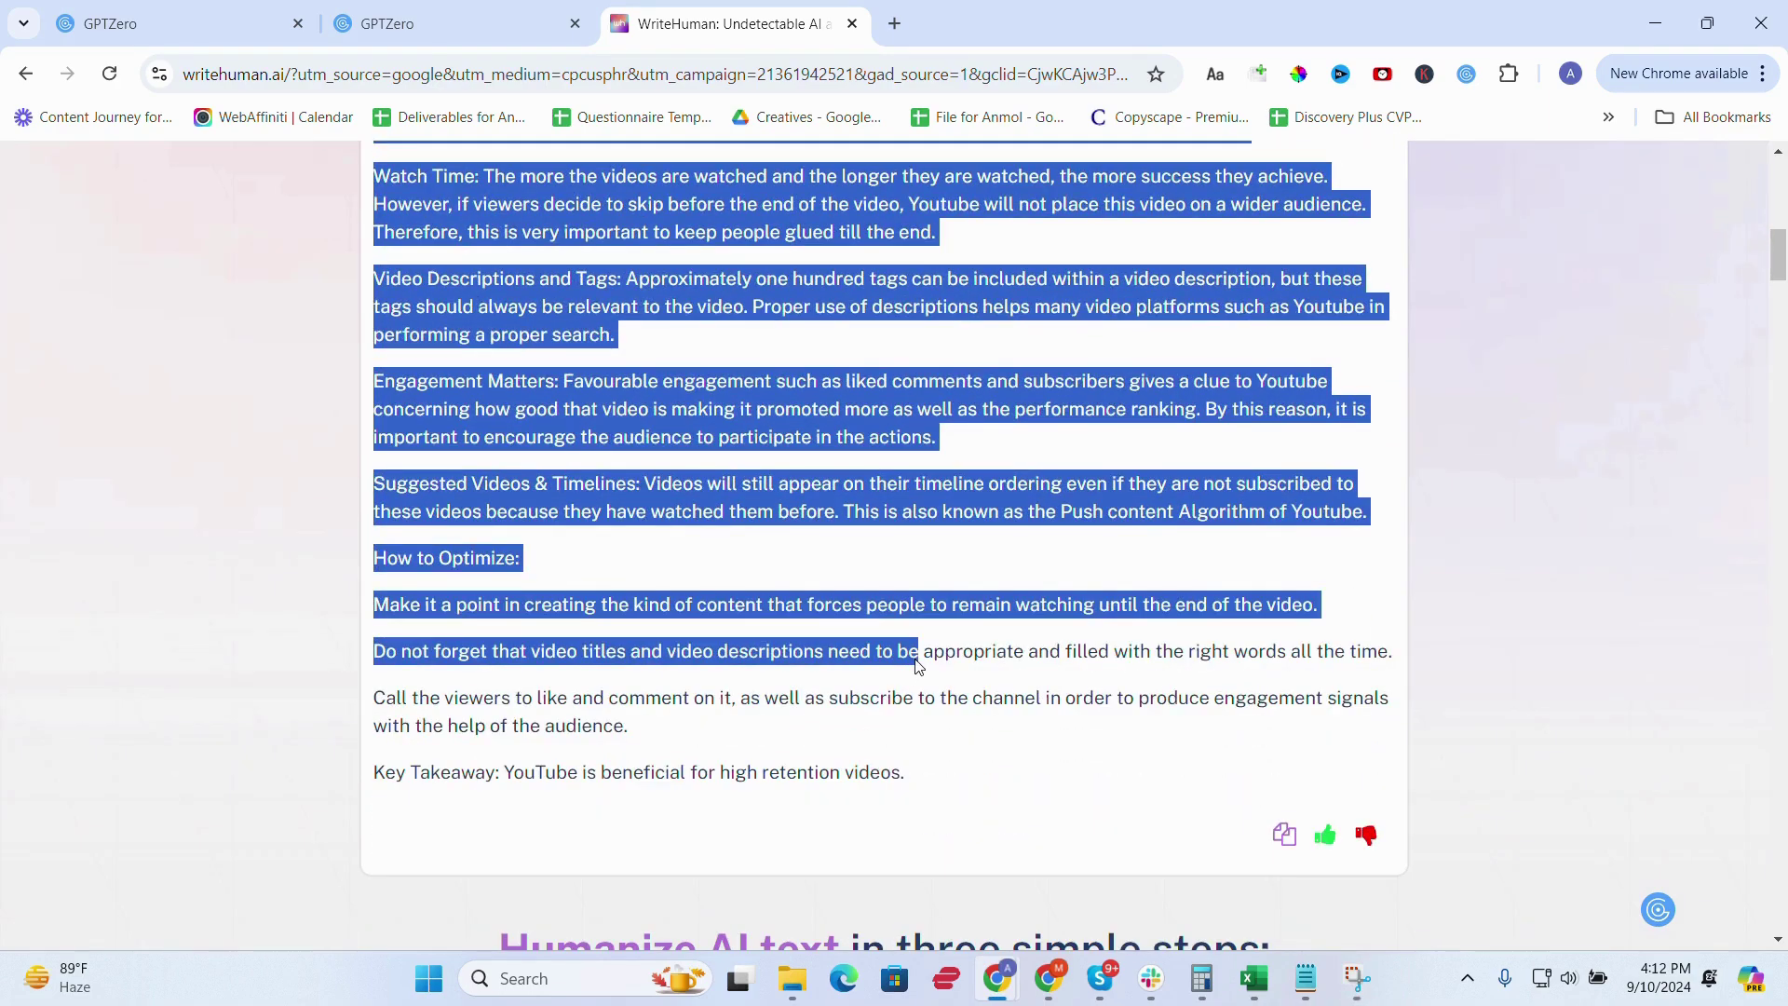
Scan the humanized YouTube algorithm rewrite in GPTZero in place of the old text
left_click(447, 24)
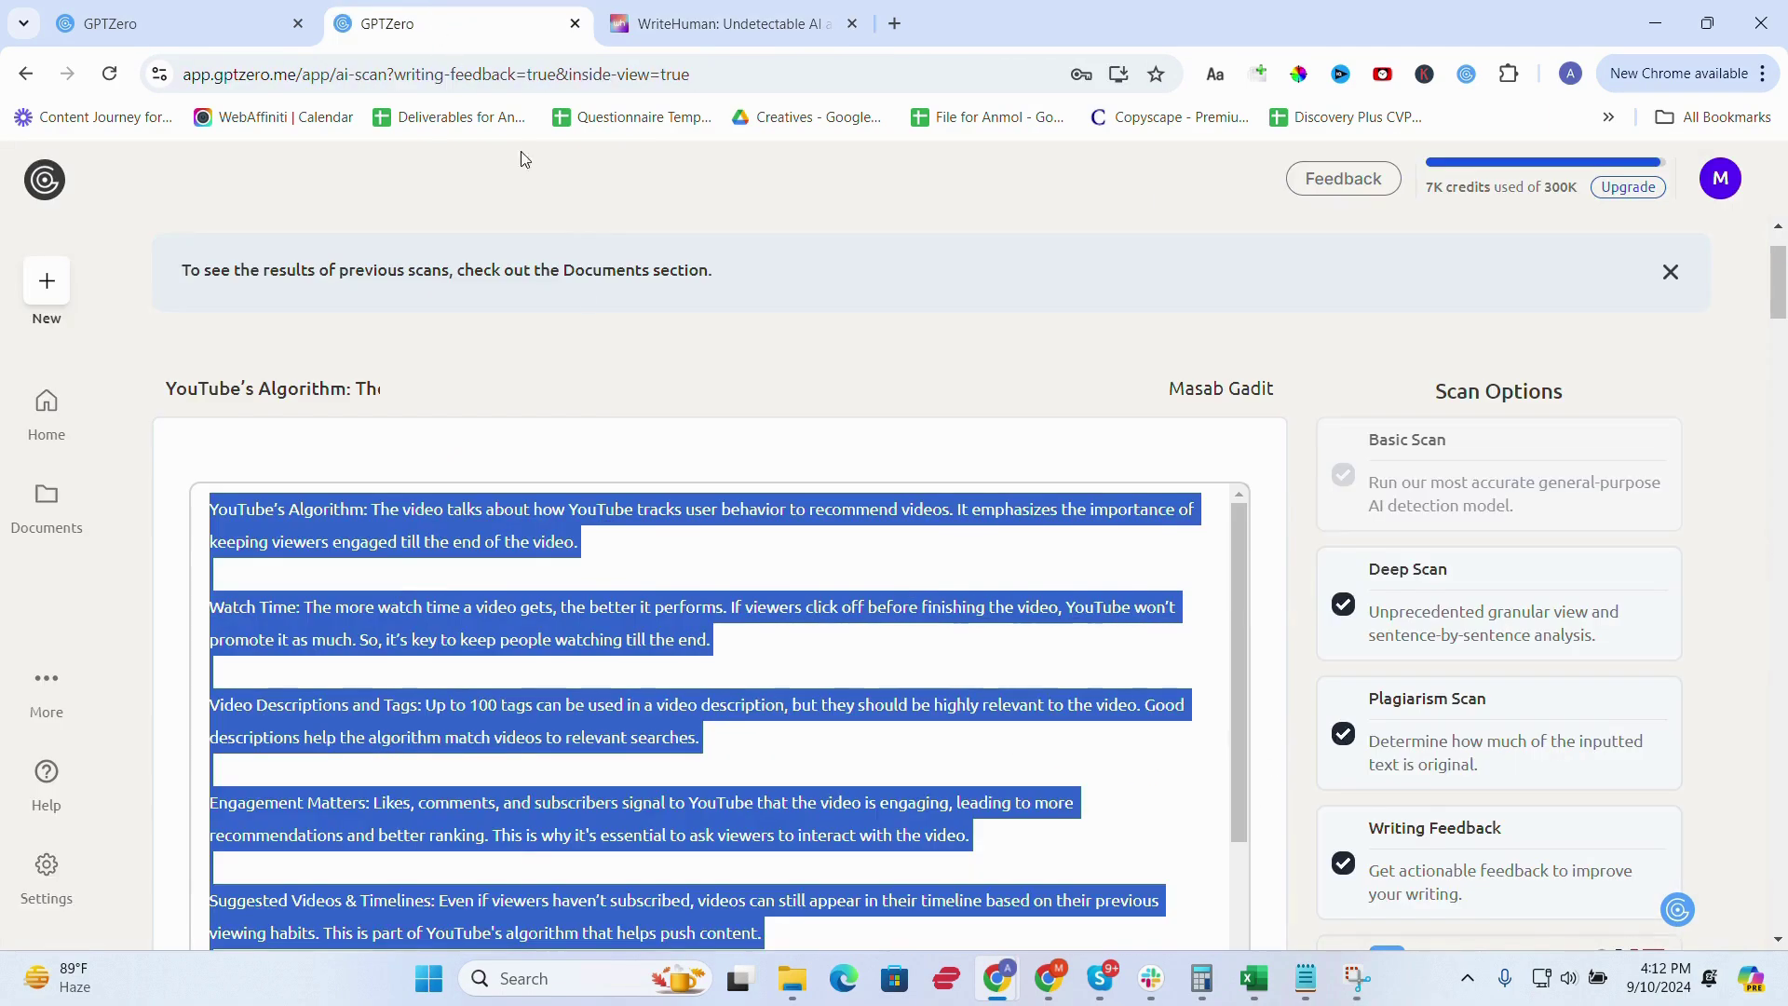
key("ctrl+v")
scroll(680, 579, "down", 4)
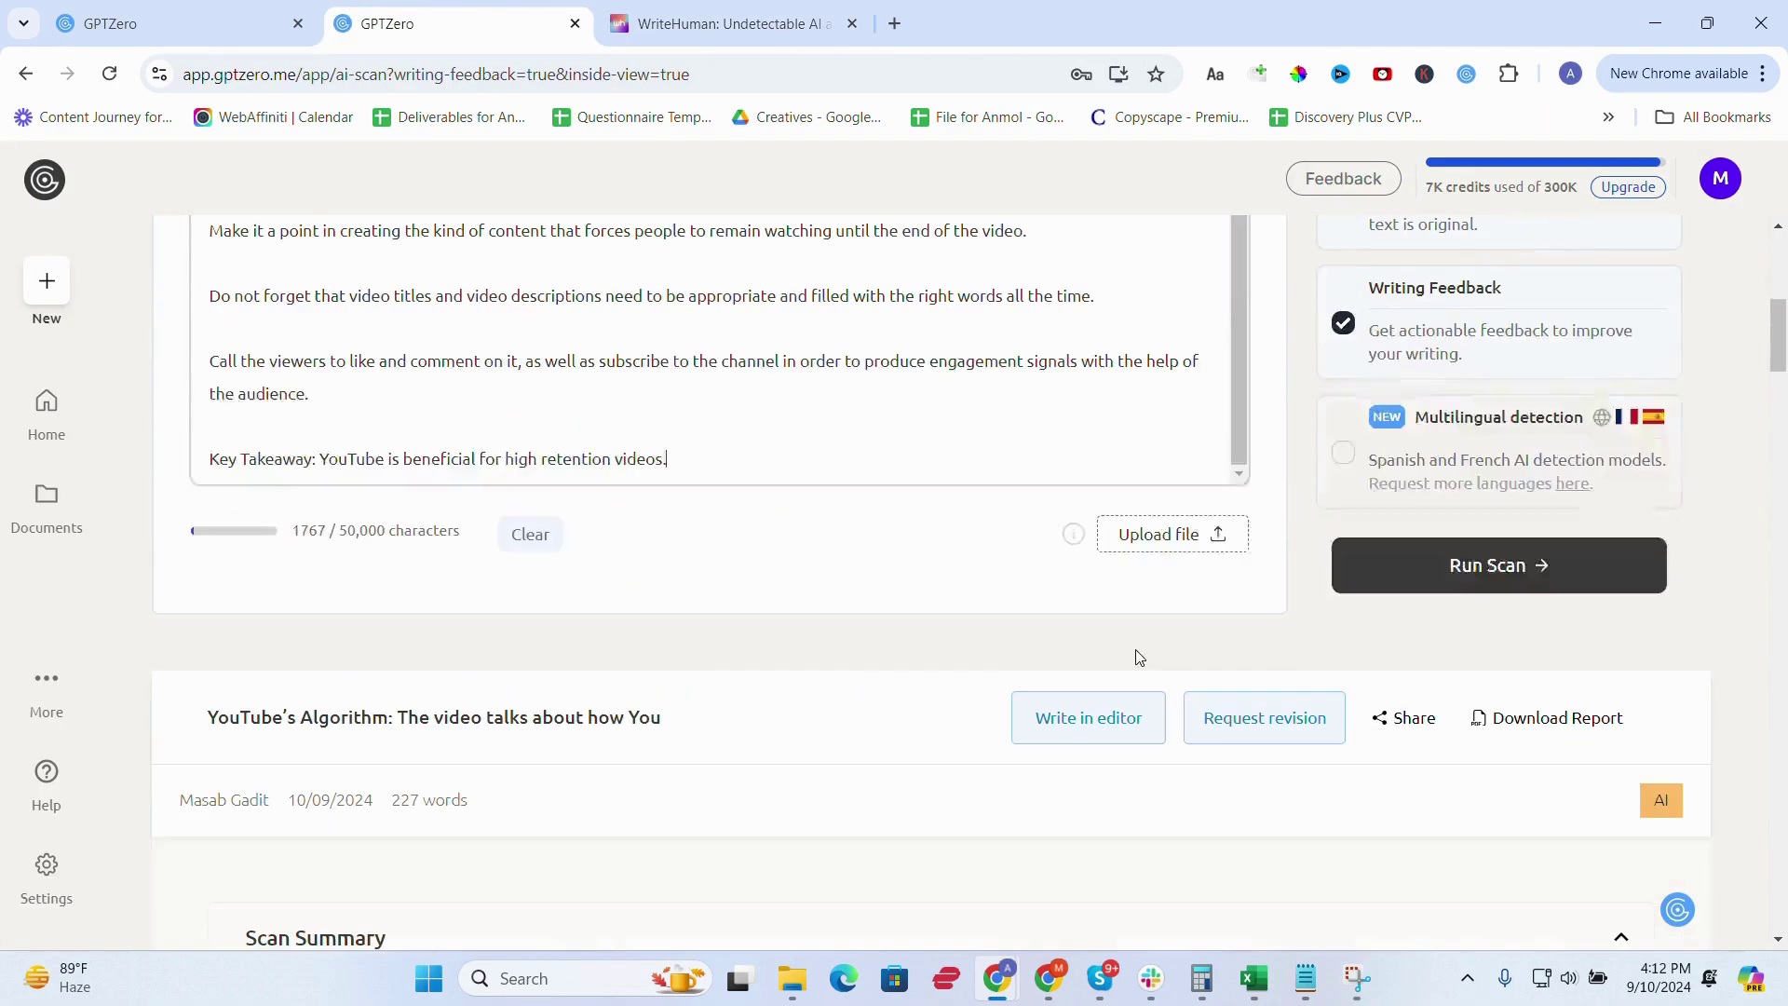
left_click(1467, 583)
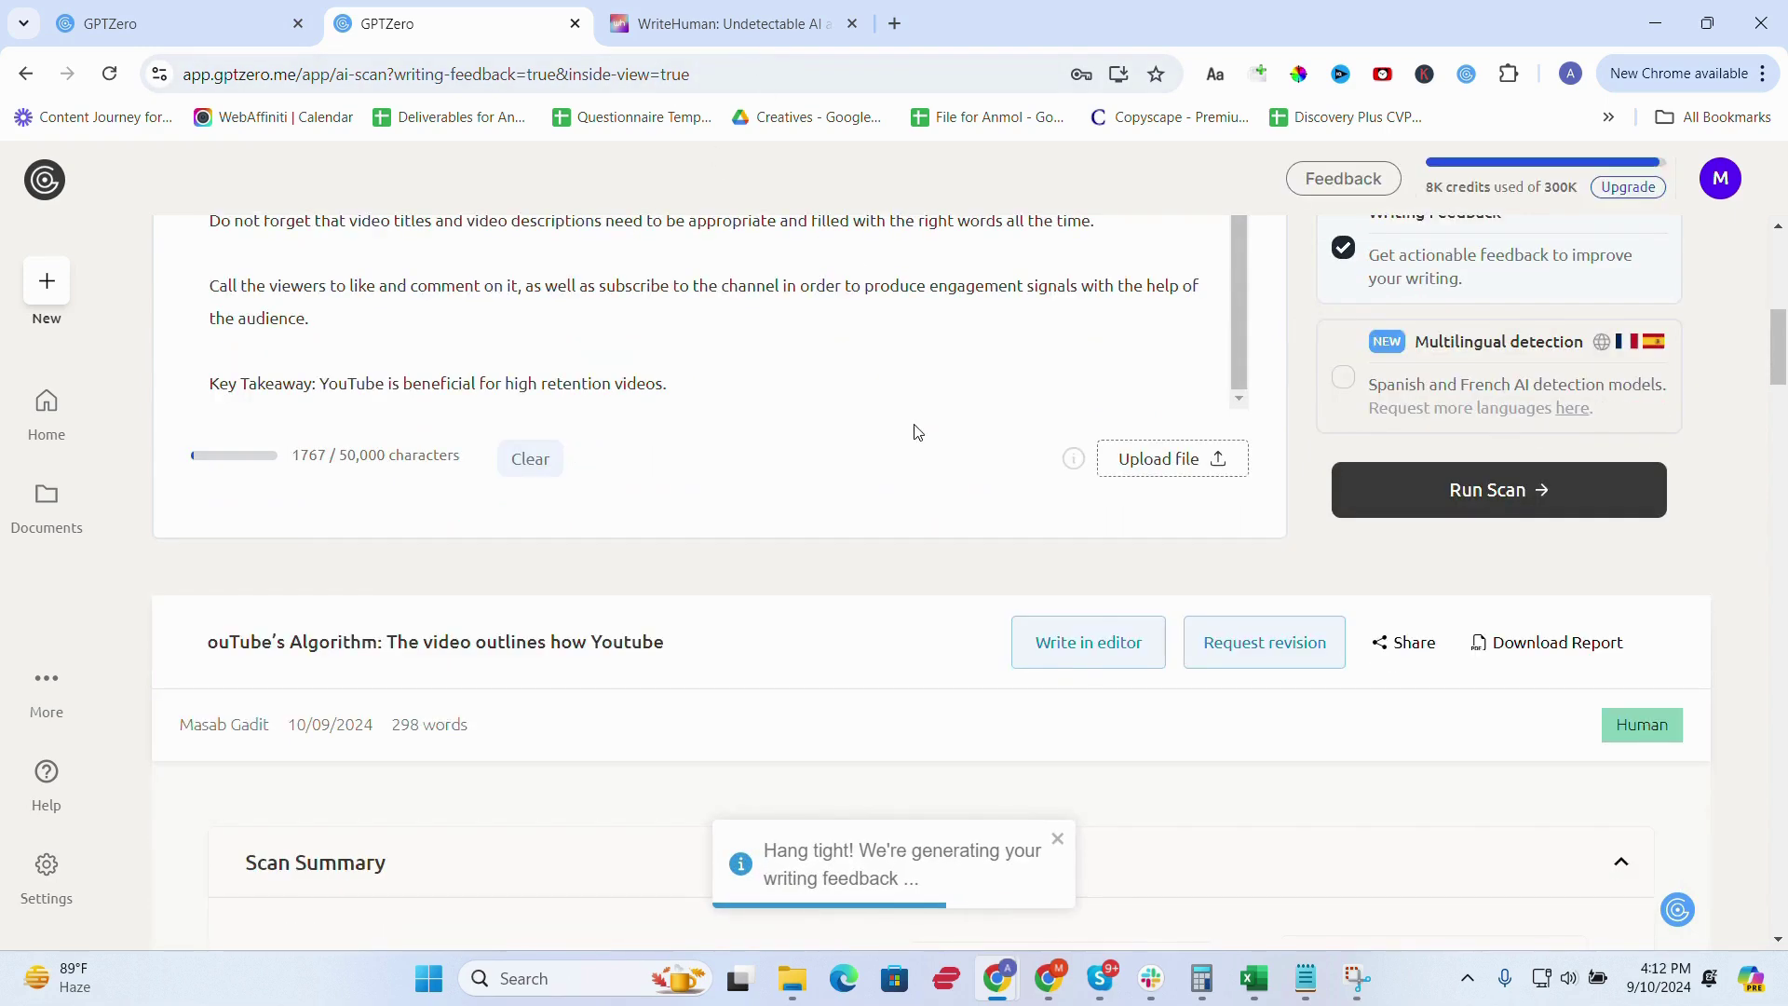
scroll(916, 440, "down", 3)
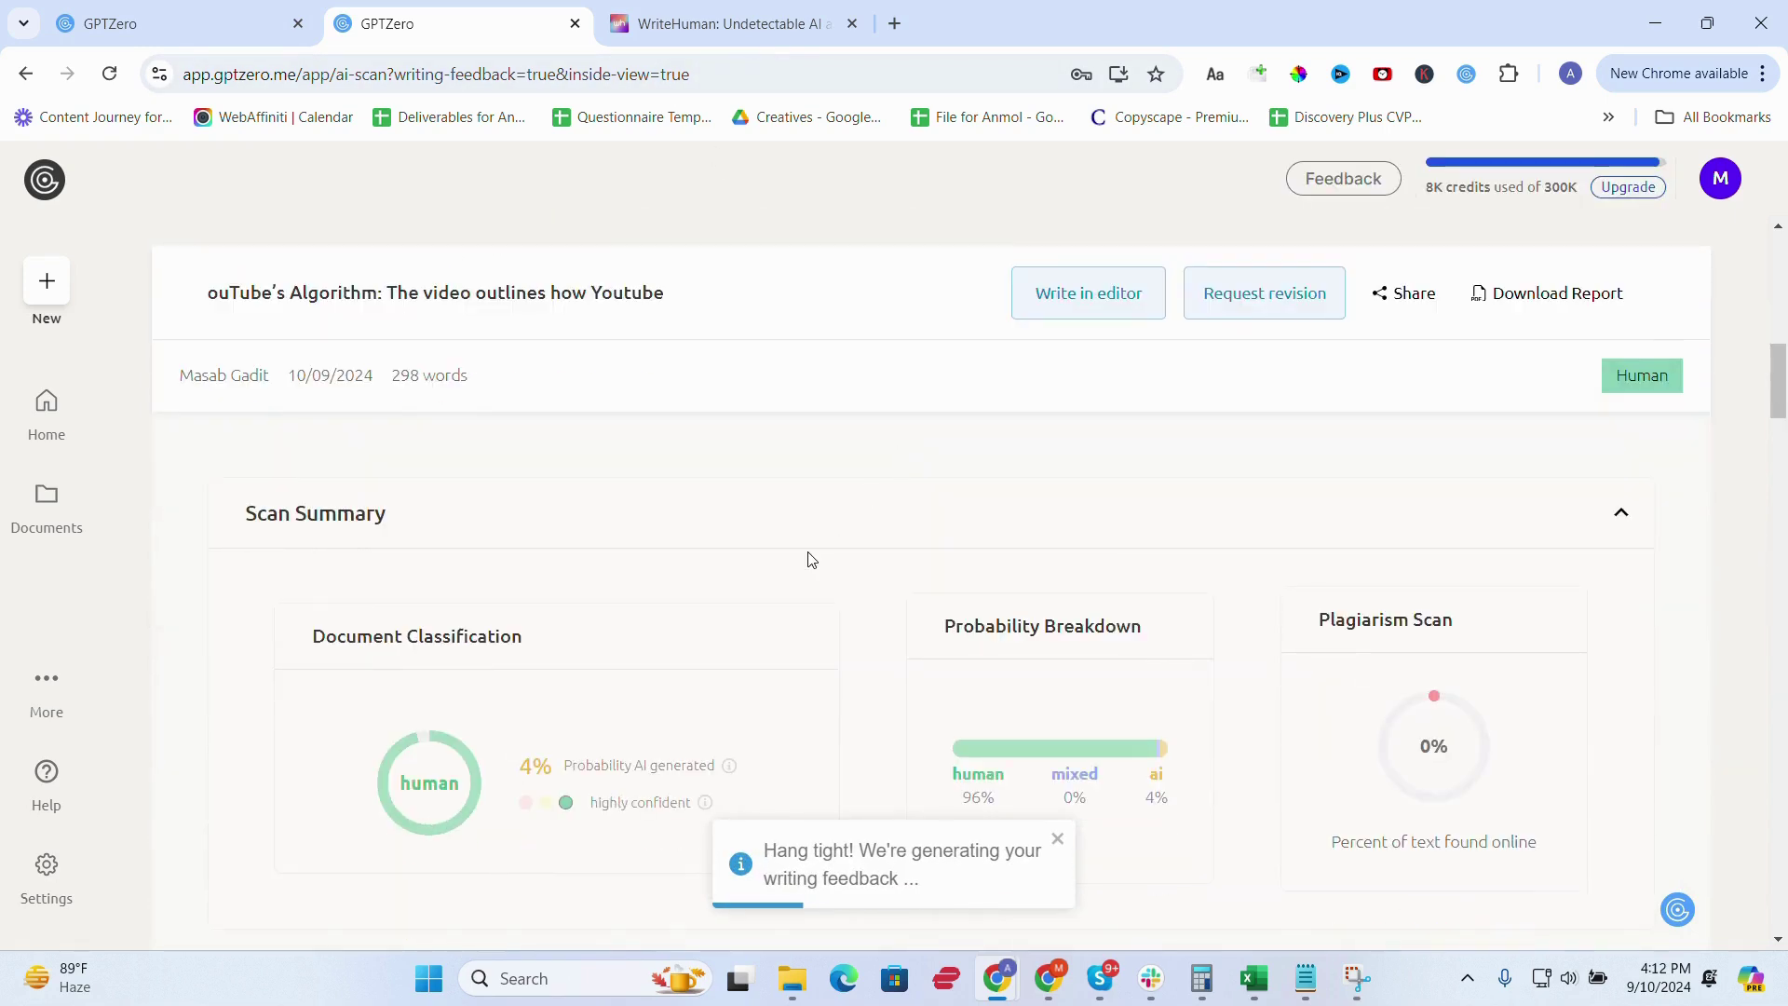
scroll(810, 558, "down", 1)
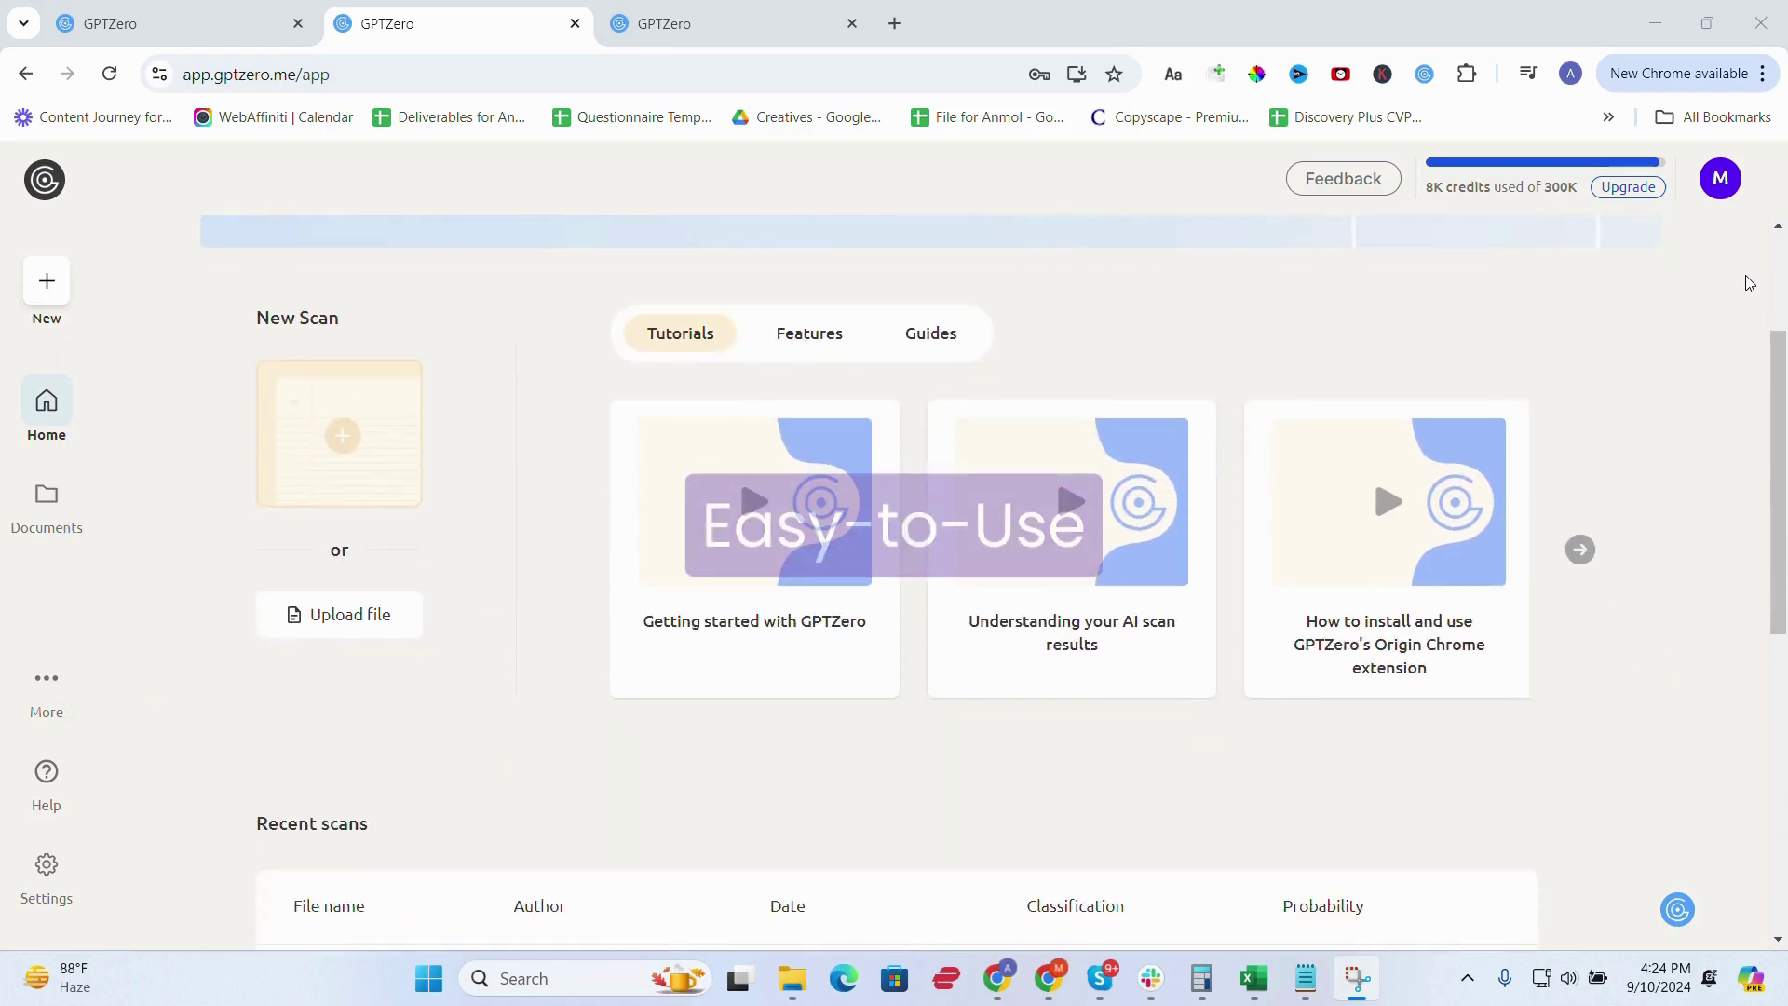
scroll(1745, 283, "down", 3)
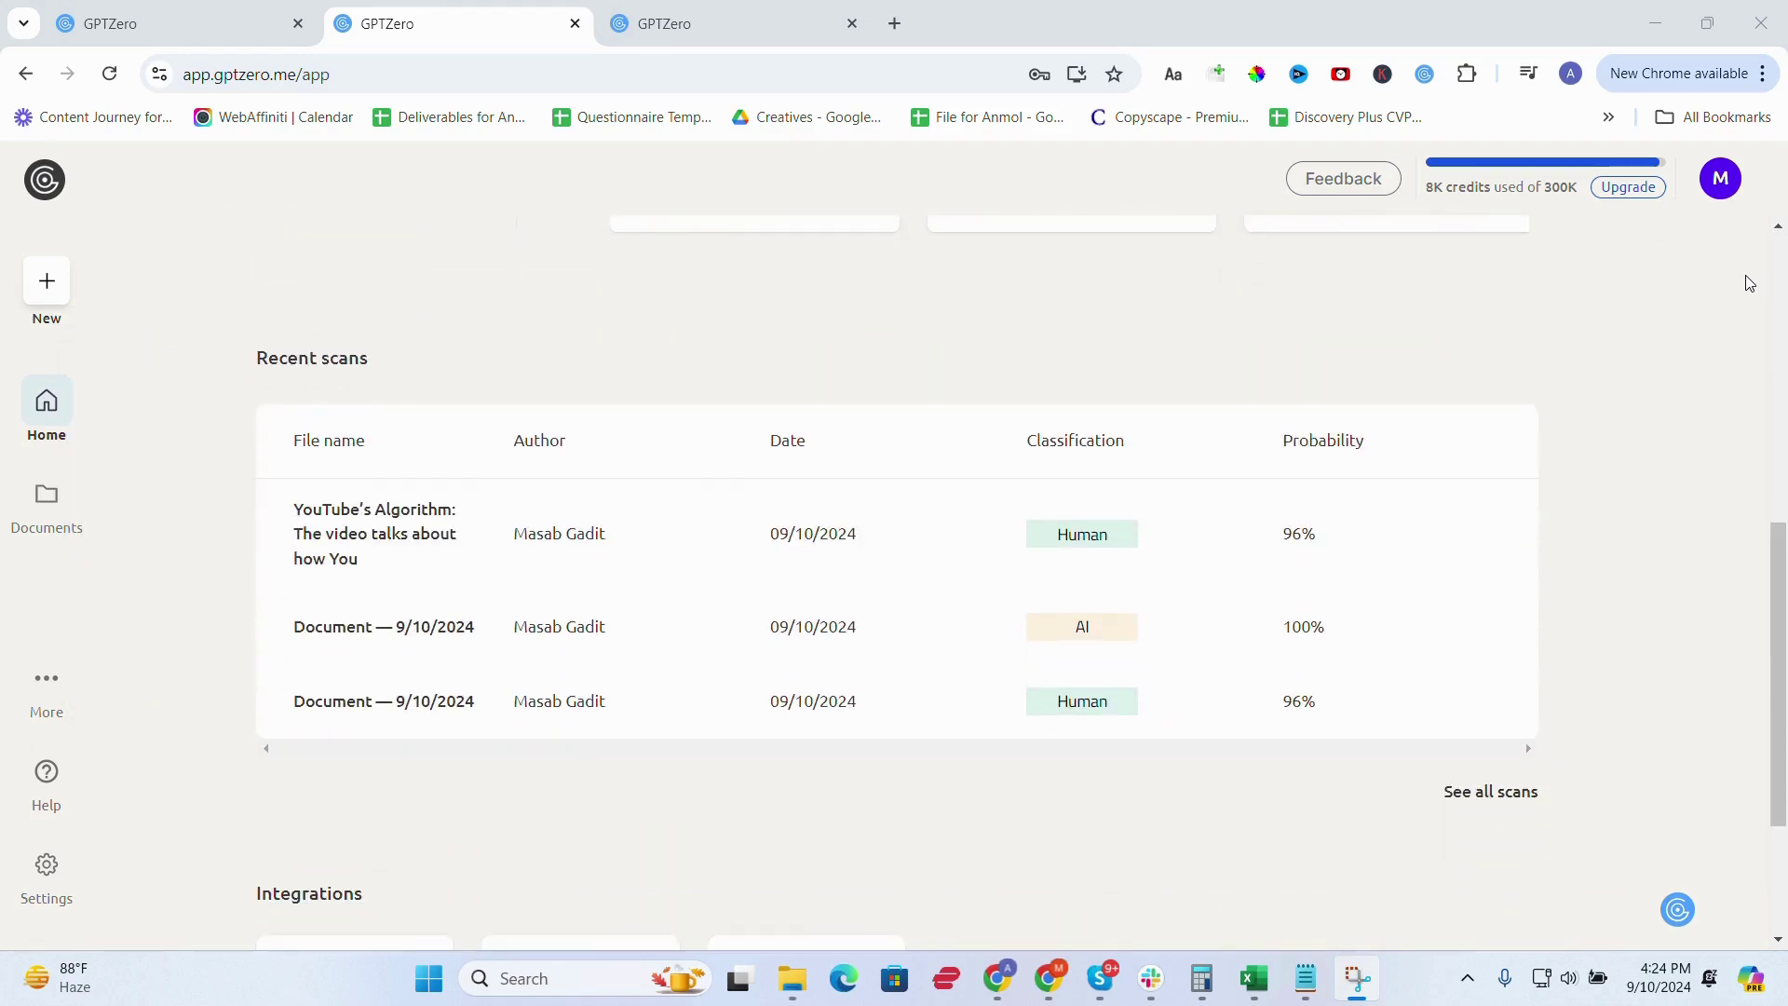
Open the full Documents list of past scans with their classifications and AI probabilities
left_click(1497, 787)
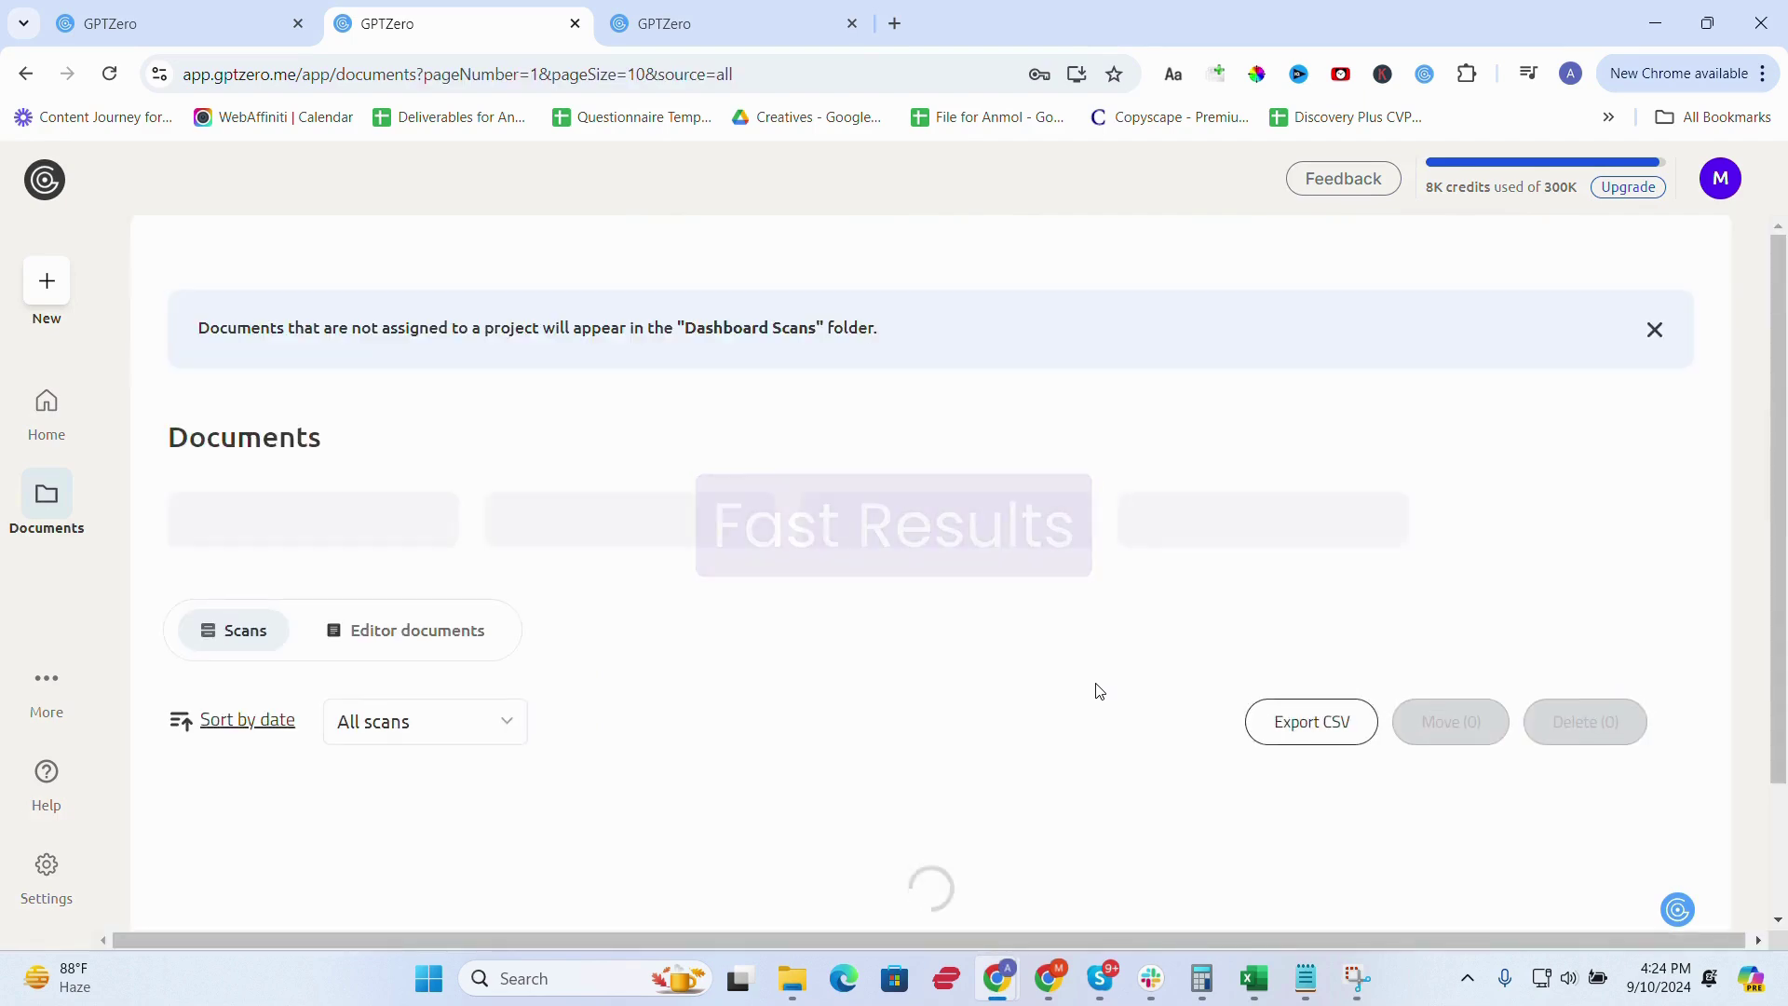
scroll(1097, 690, "down", 1)
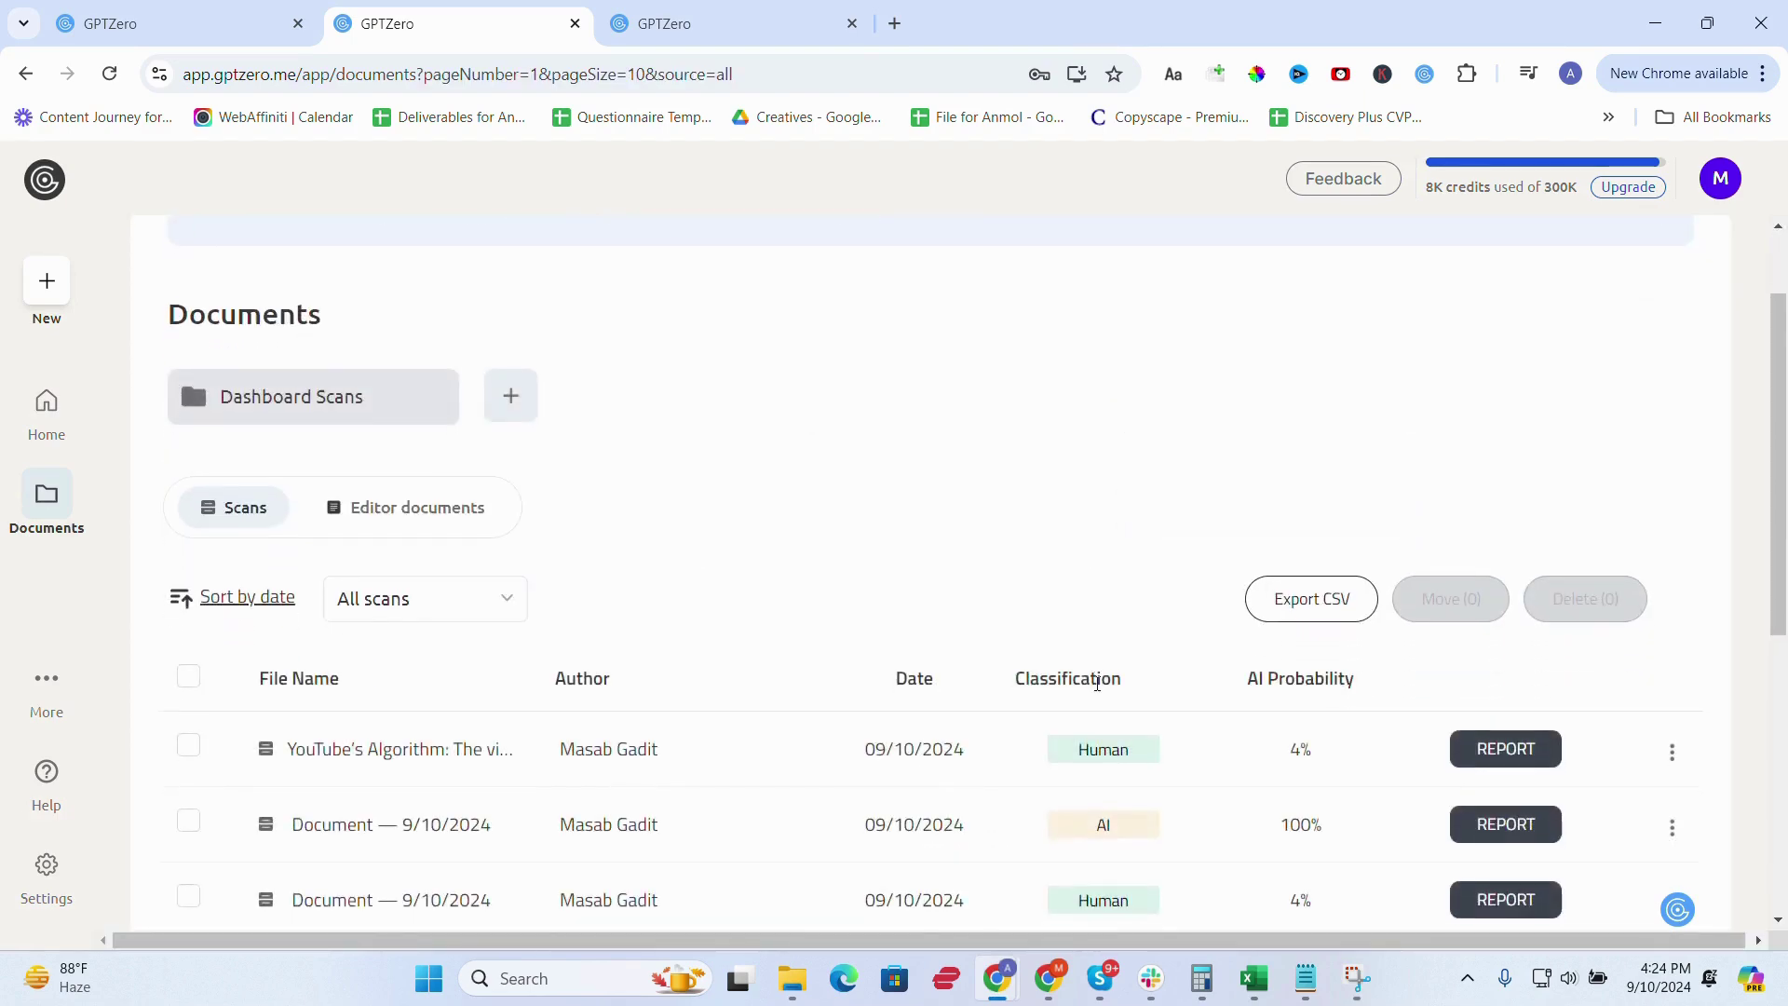
scroll(1098, 684, "down", 3)
scroll(1098, 691, "down", 1)
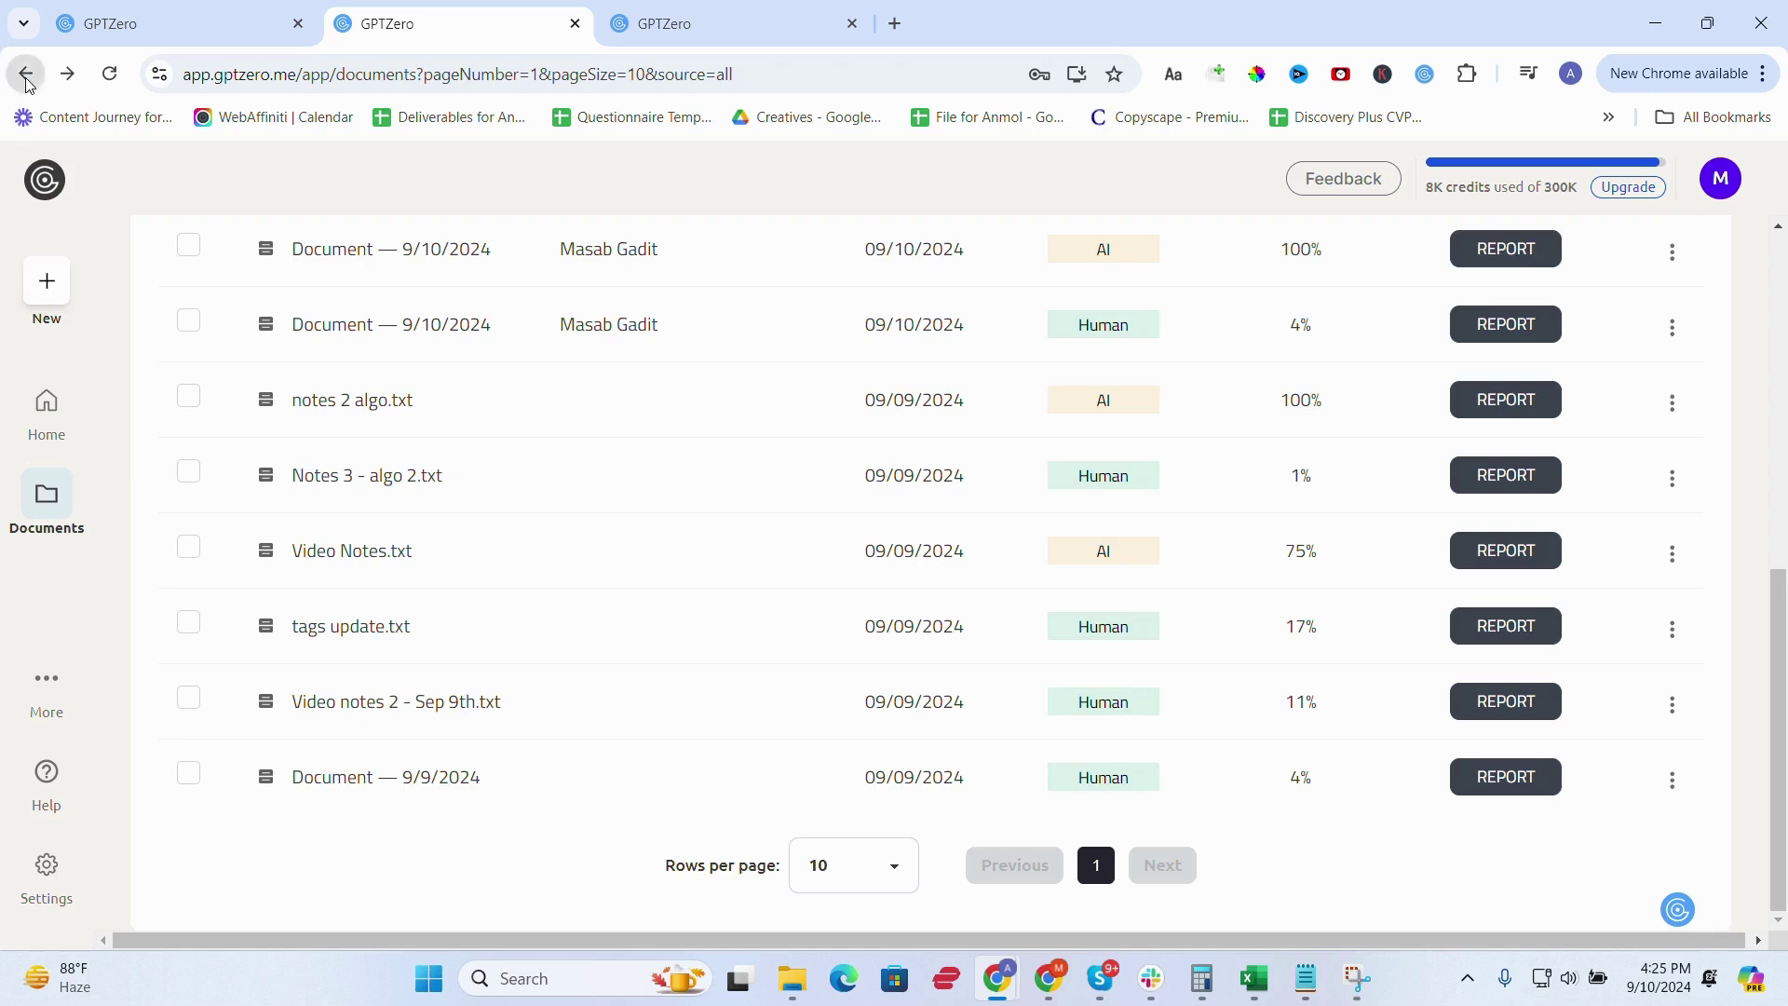
left_click(51, 297)
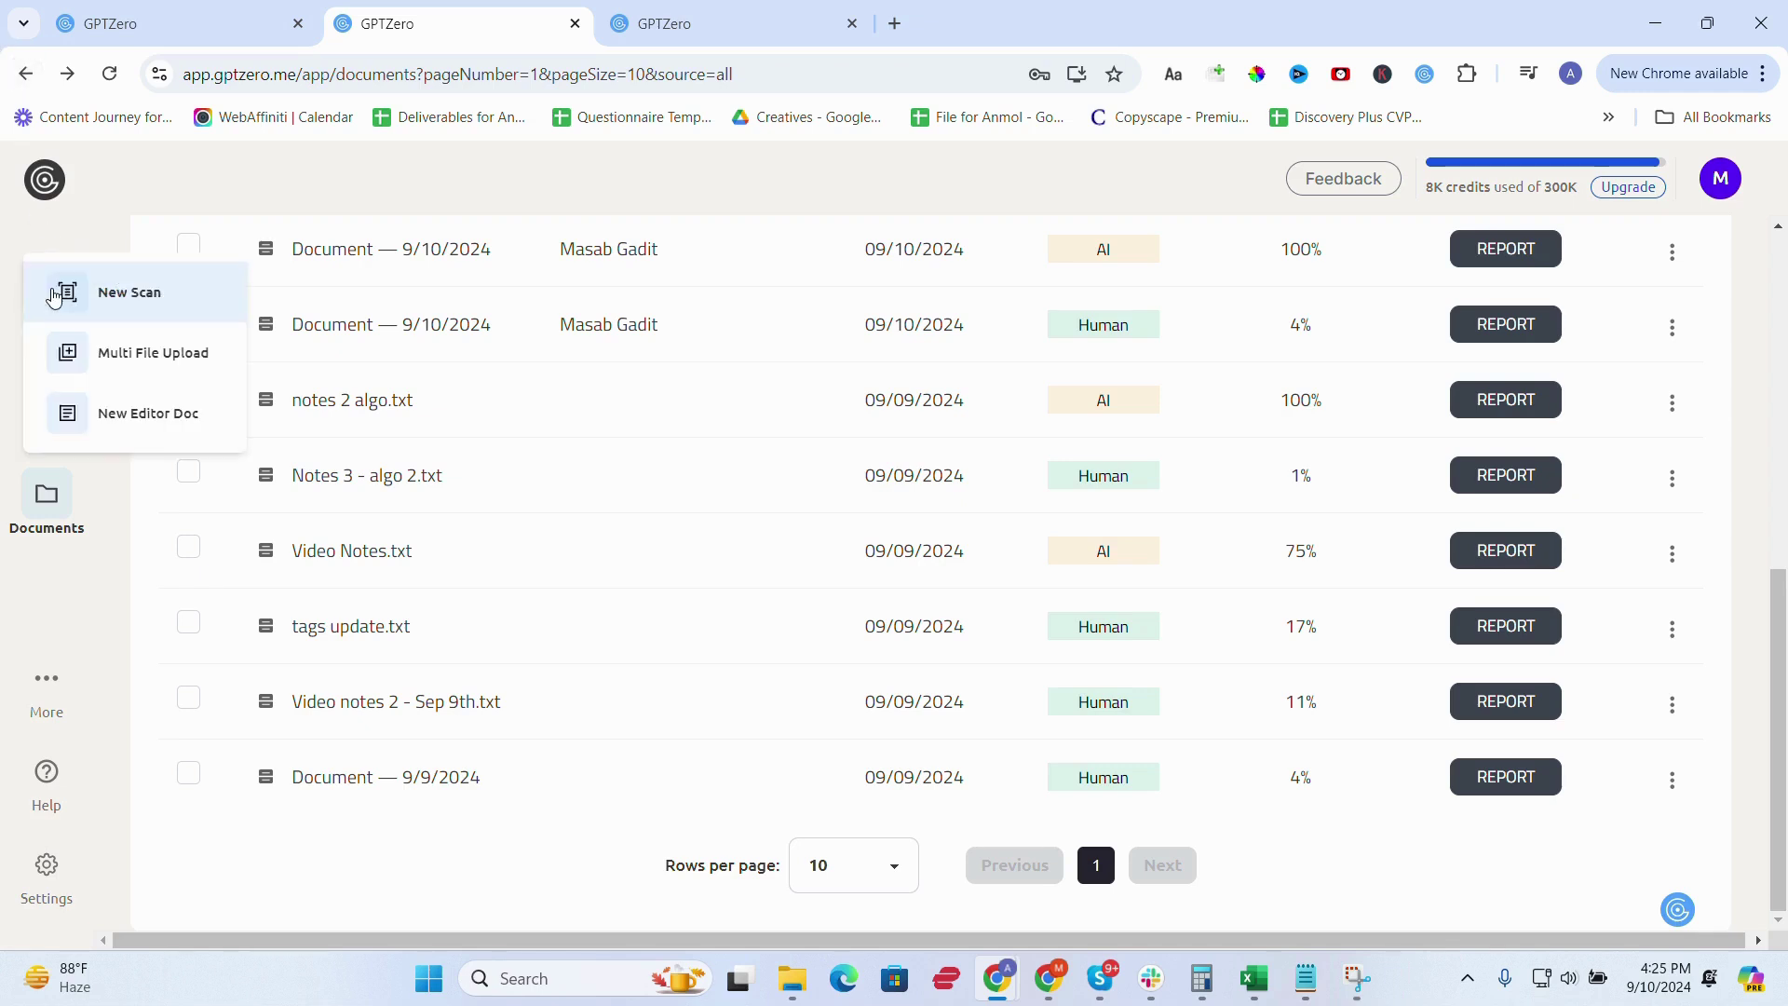
Scan the pasted YouTube-growth notes and highlight the 4% AI probability result
left_click(104, 287)
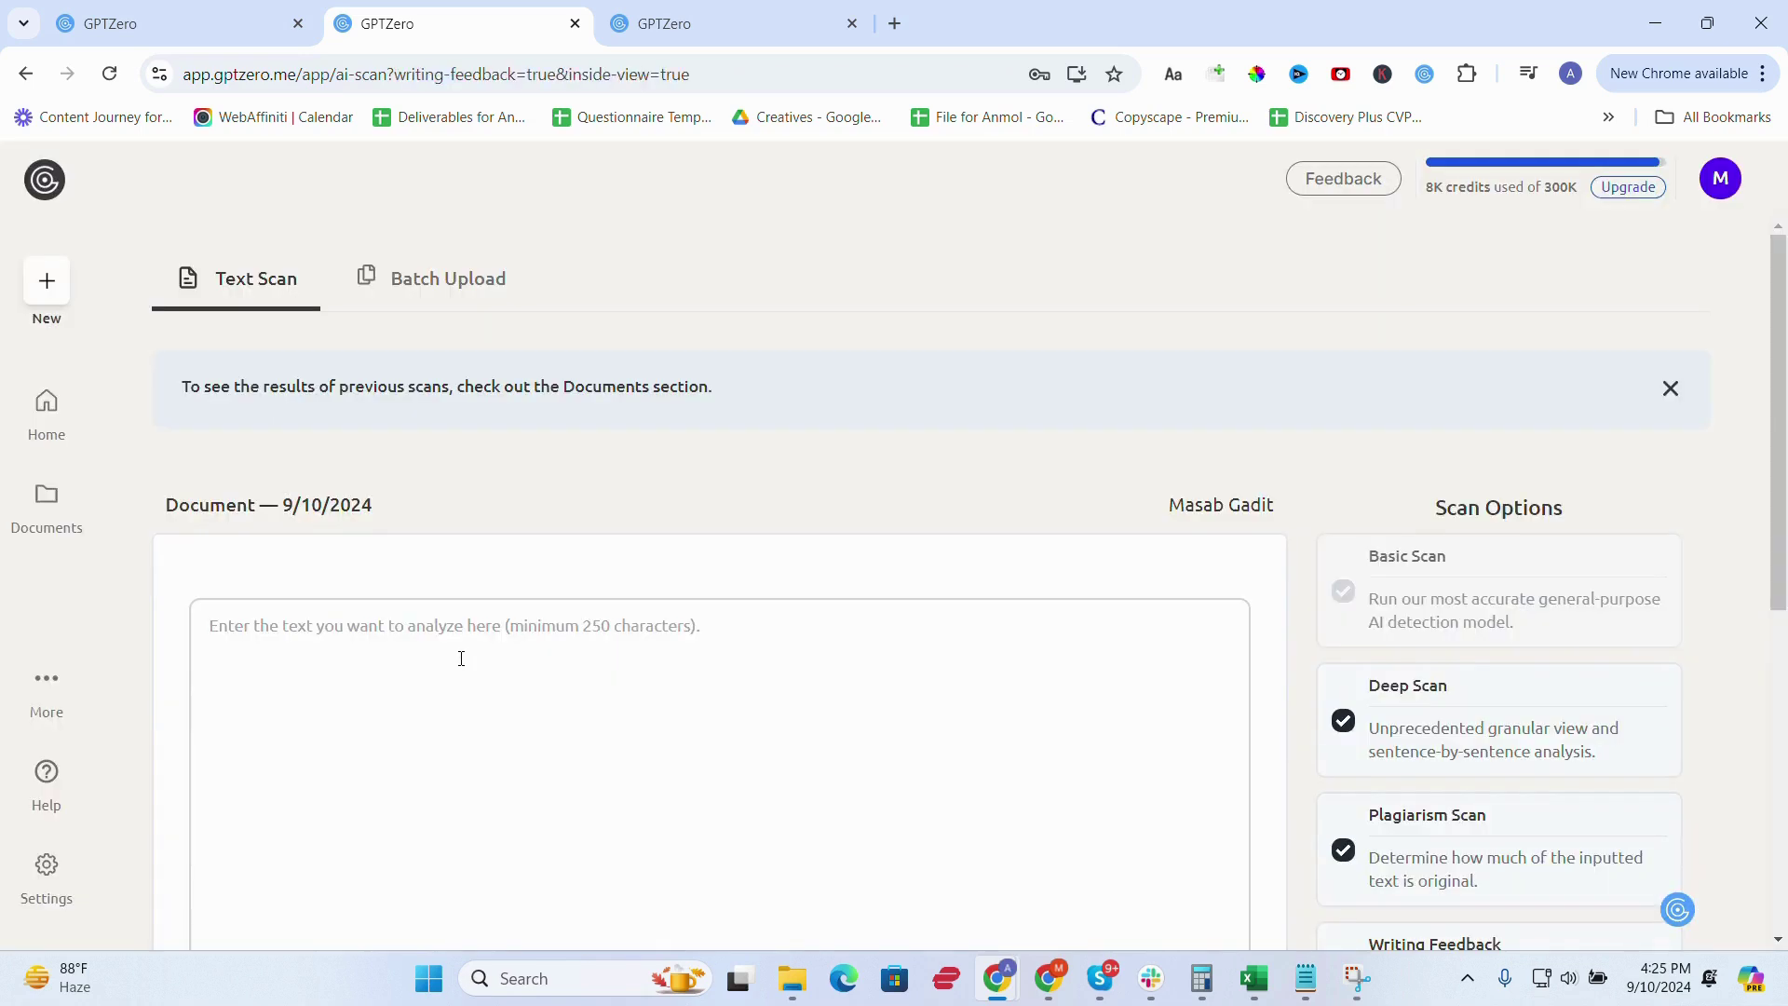
key("ctrl+v")
scroll(460, 657, "down", 1)
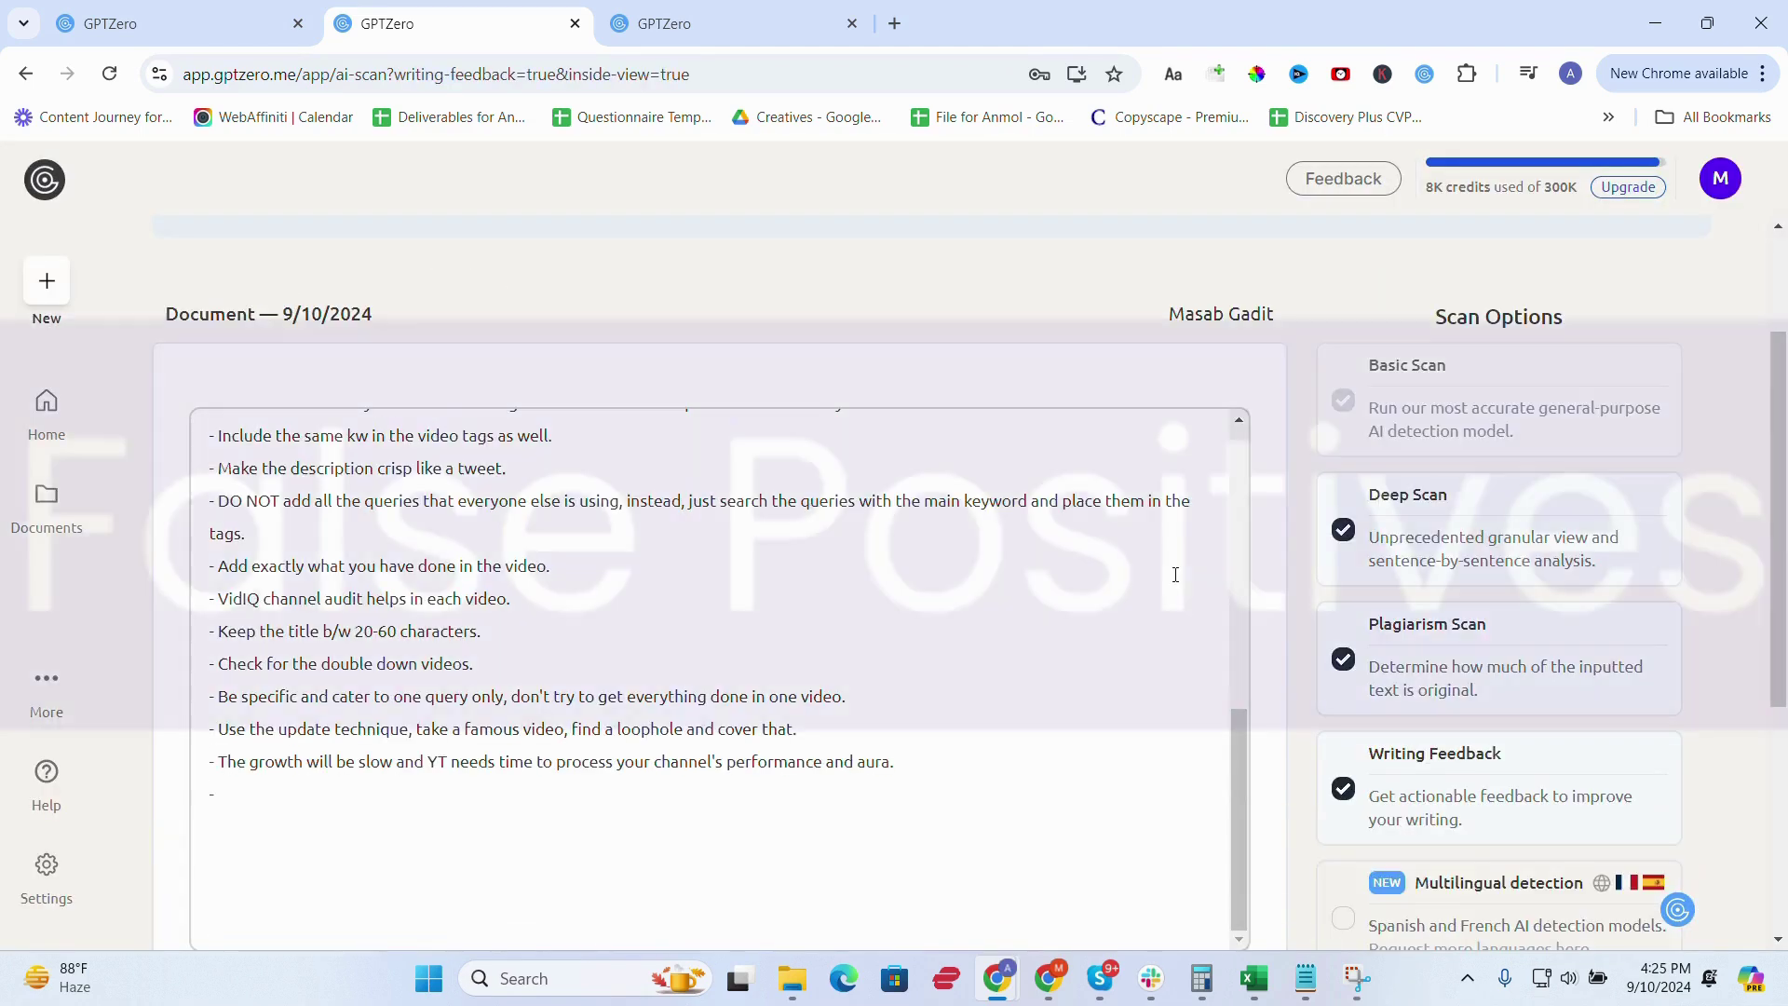
scroll(460, 657, "down", 3)
scroll(1448, 560, "up", 4)
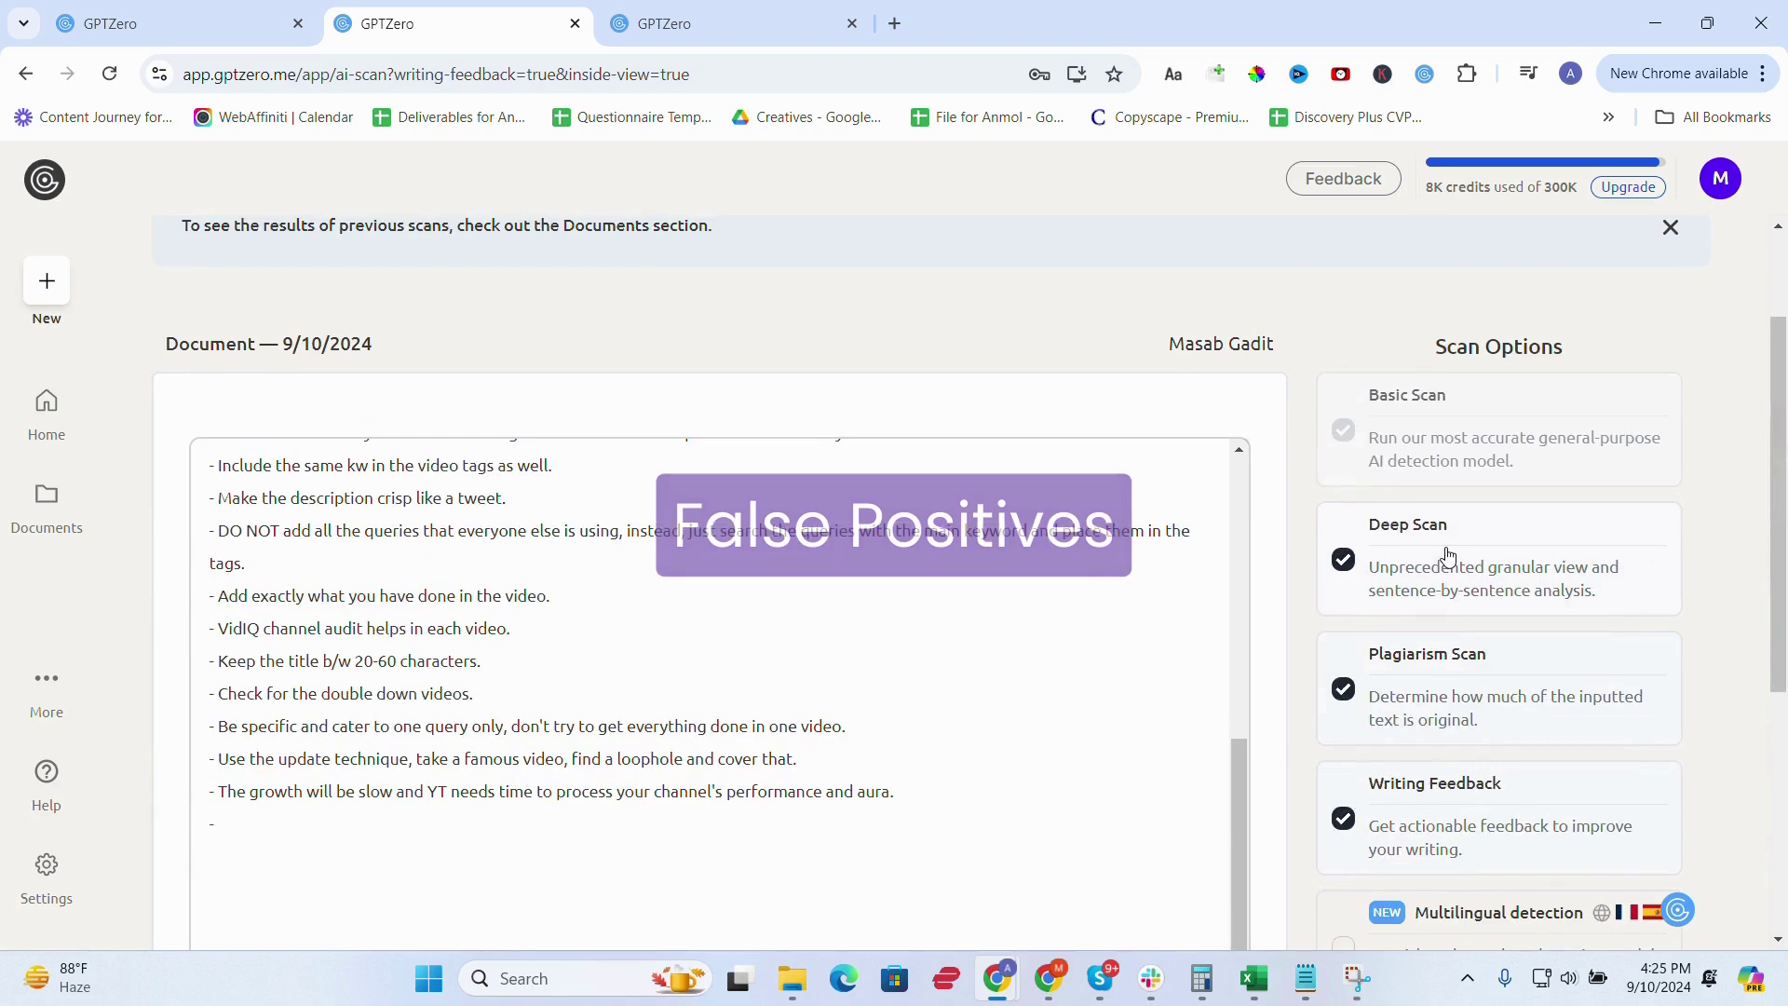
scroll(1447, 562, "down", 4)
left_click(1465, 601)
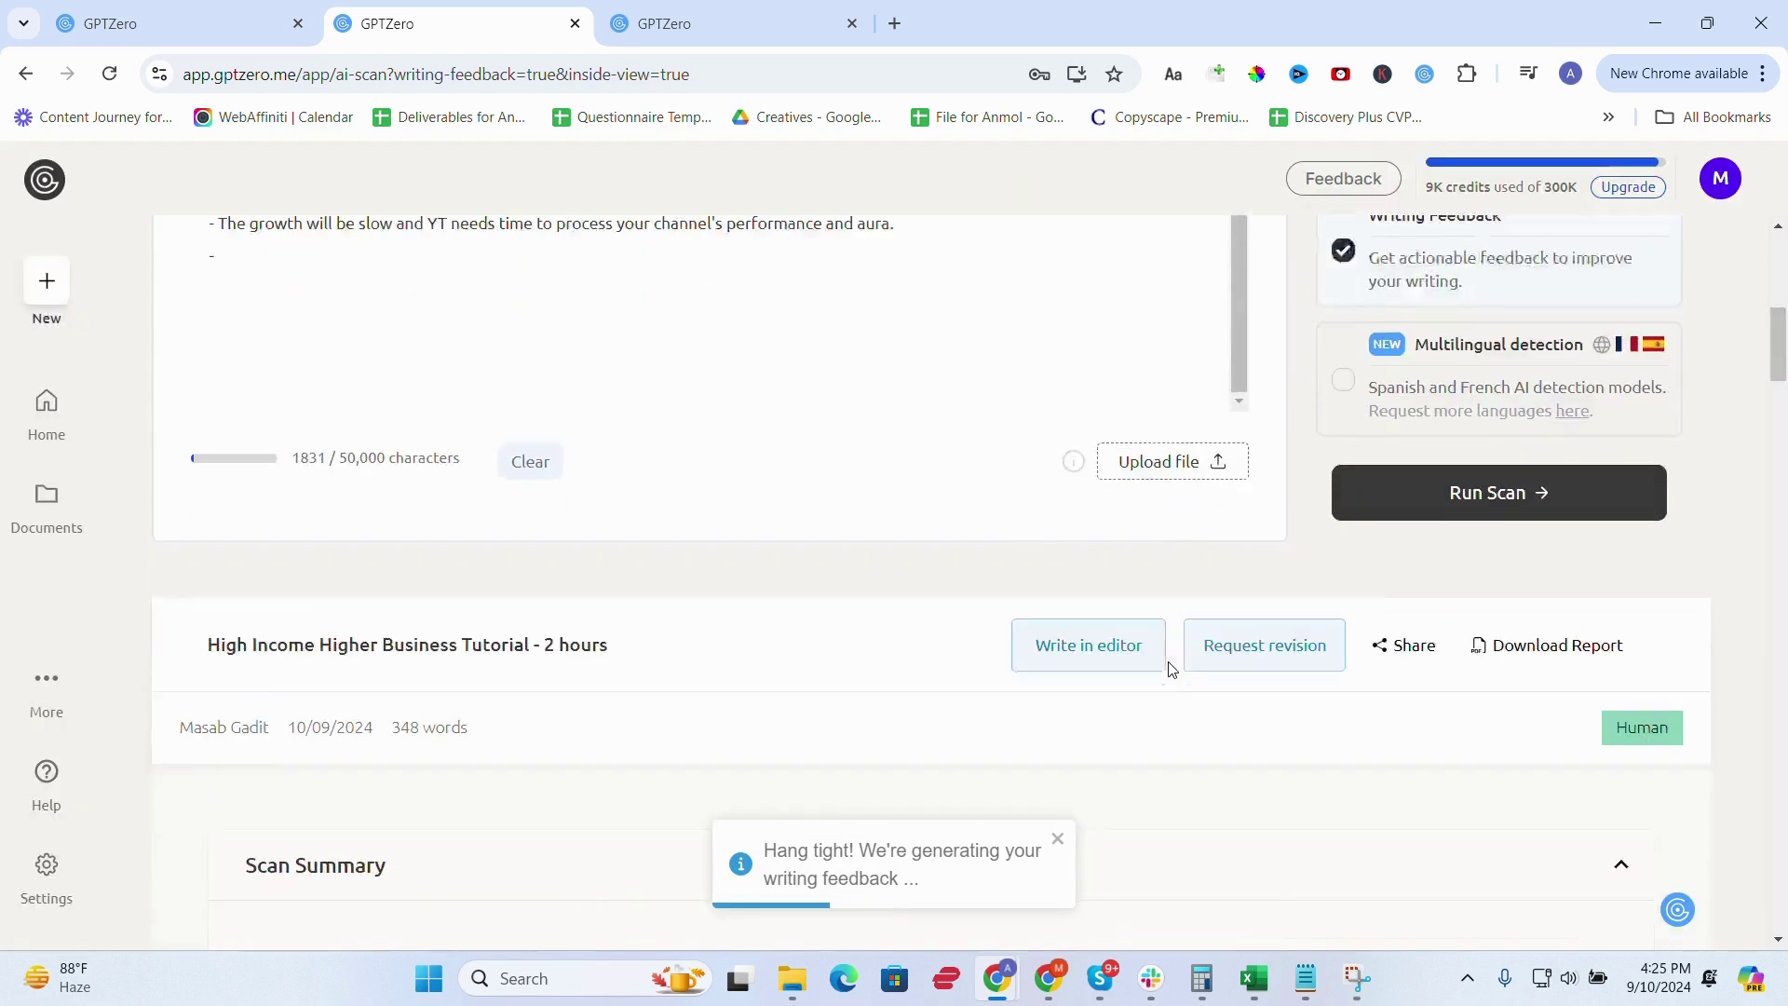
scroll(1169, 670, "down", 2)
scroll(1169, 669, "down", 2)
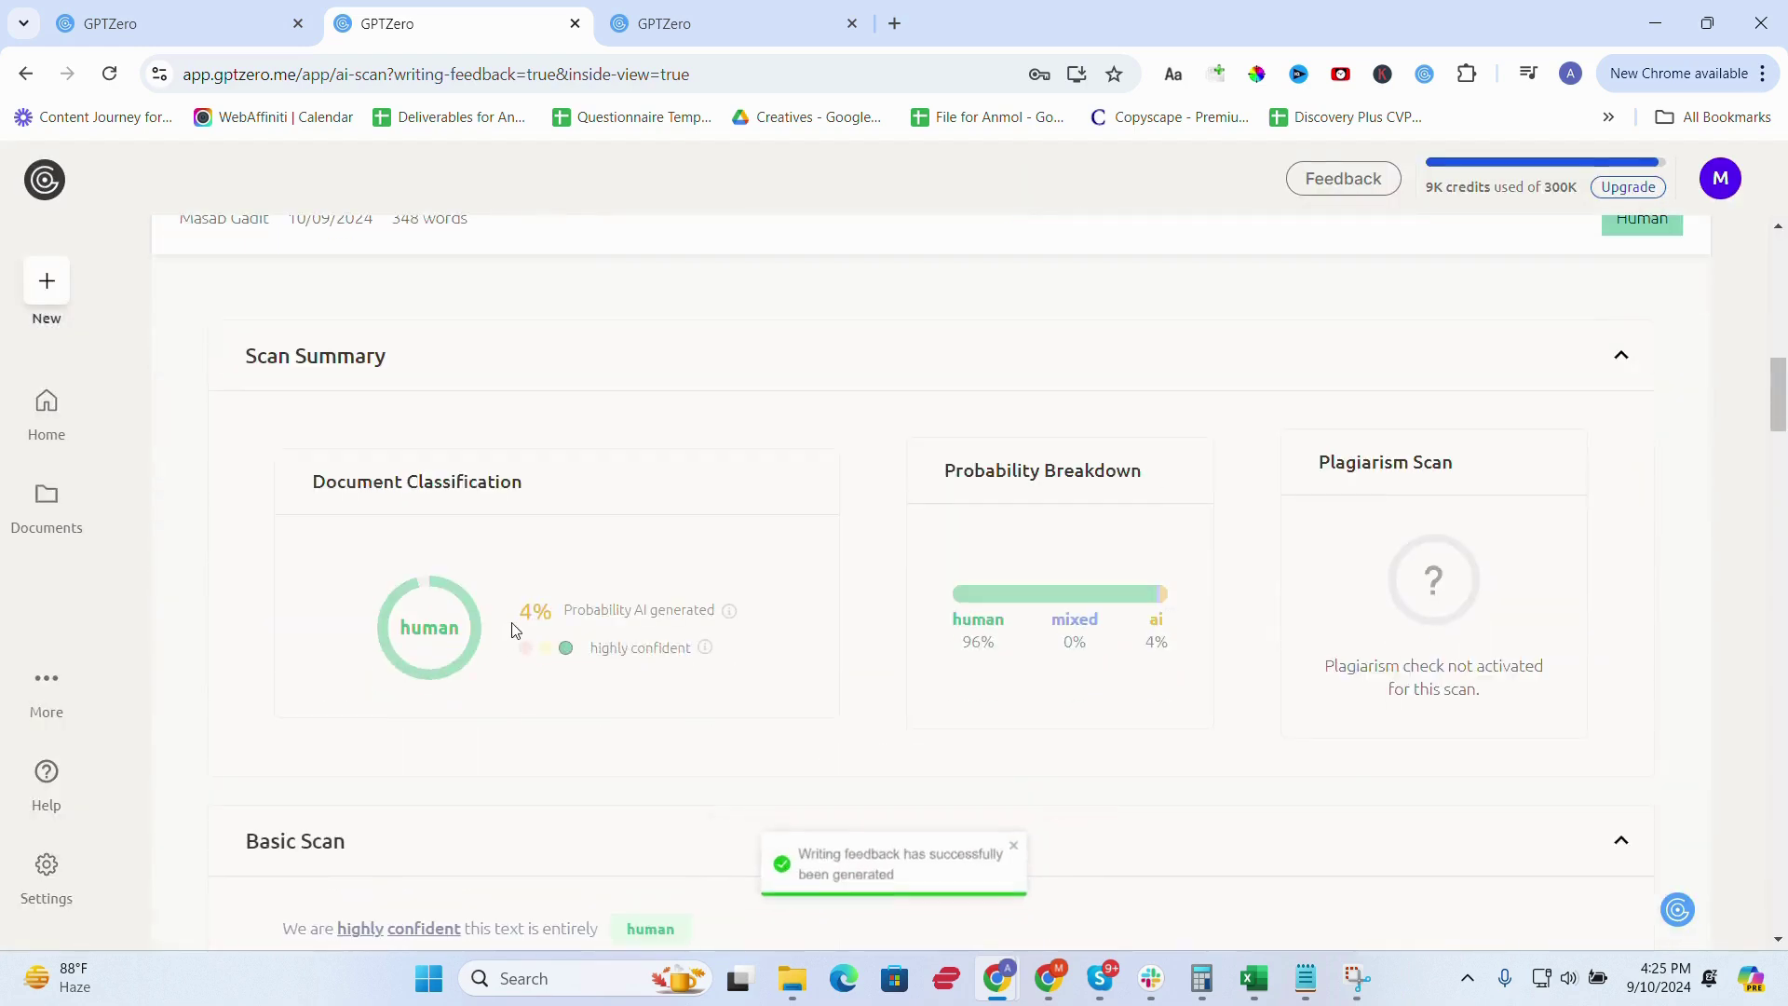
left_click_drag(516, 612, 593, 616)
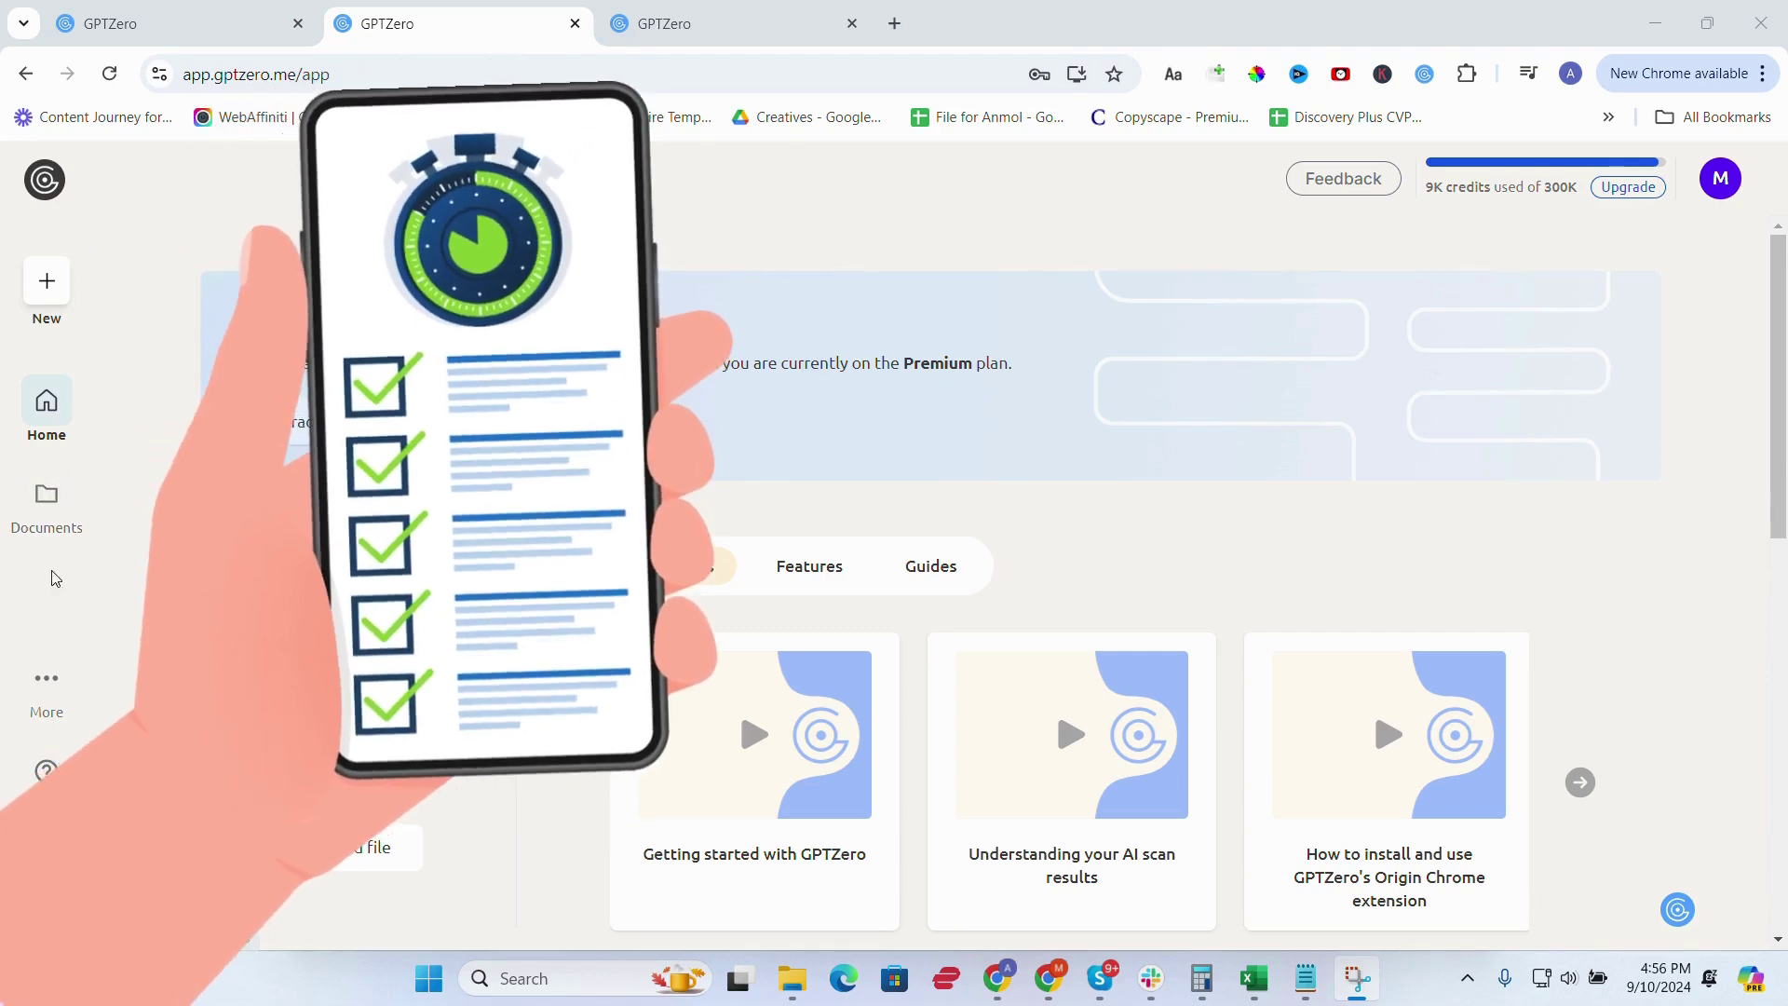
Open Scanning Analytics from Documents via More > Statistics, showing 7 human and 3 AI scans
left_click(51, 506)
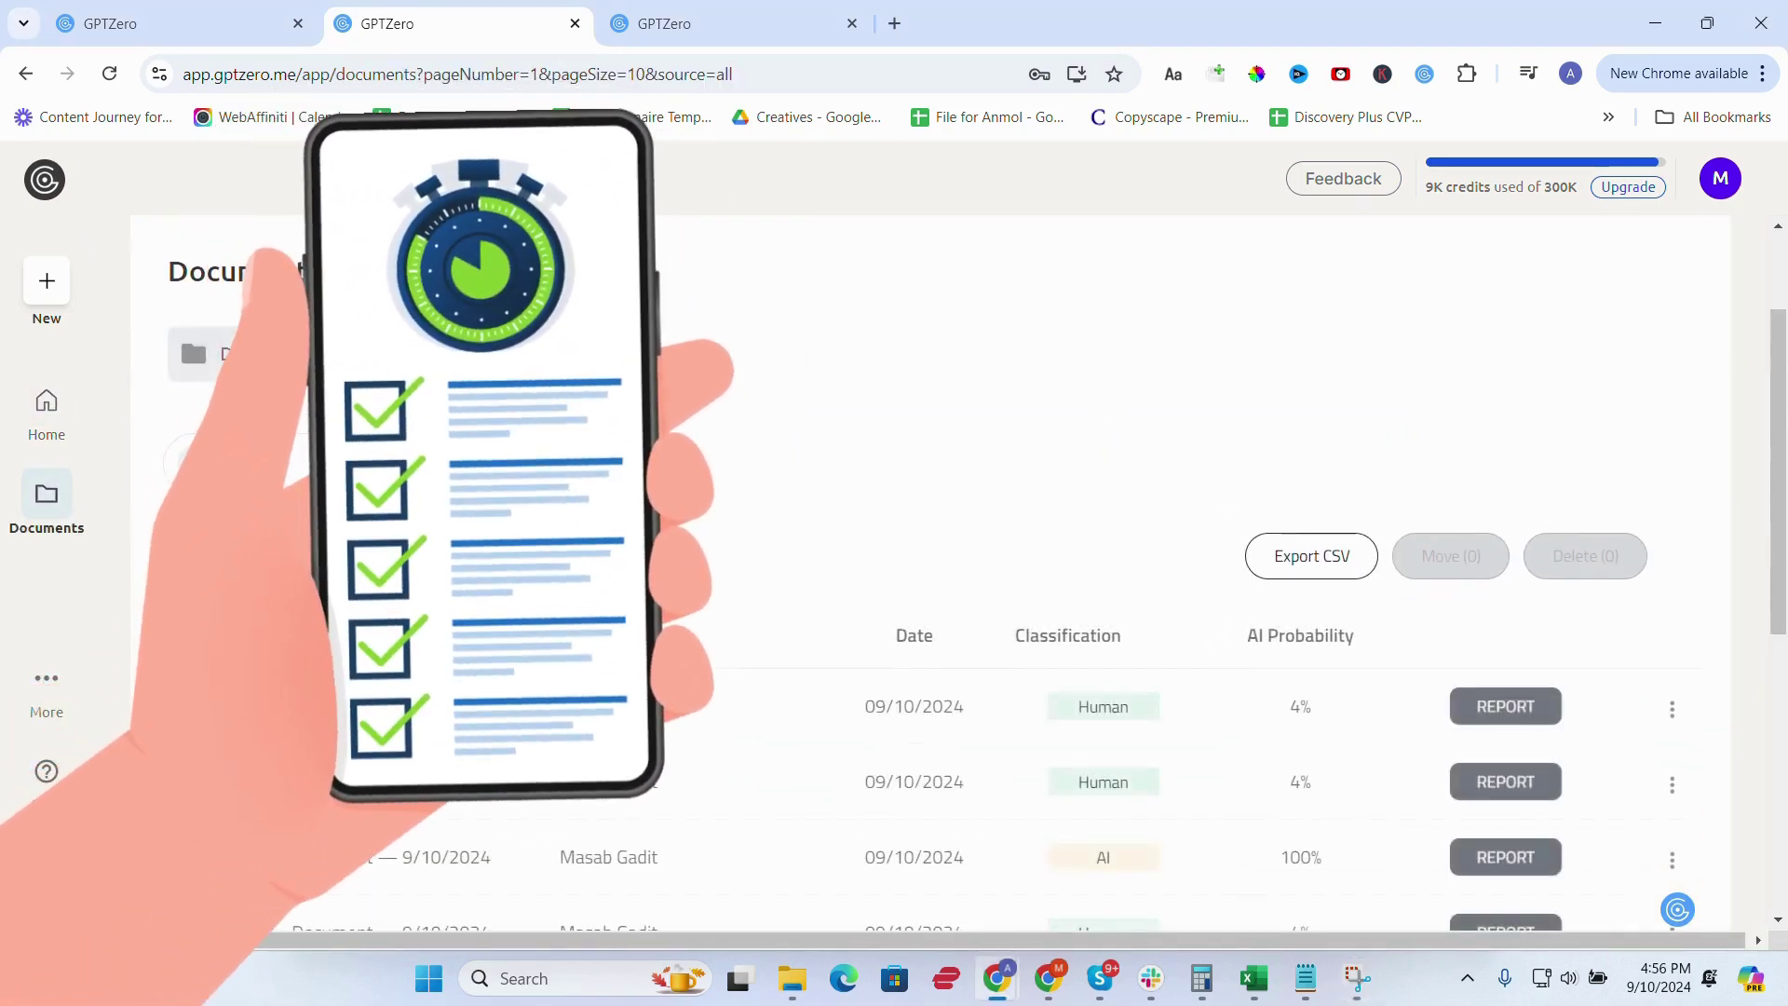
scroll(922, 559, "down", 4)
scroll(922, 558, "down", 1)
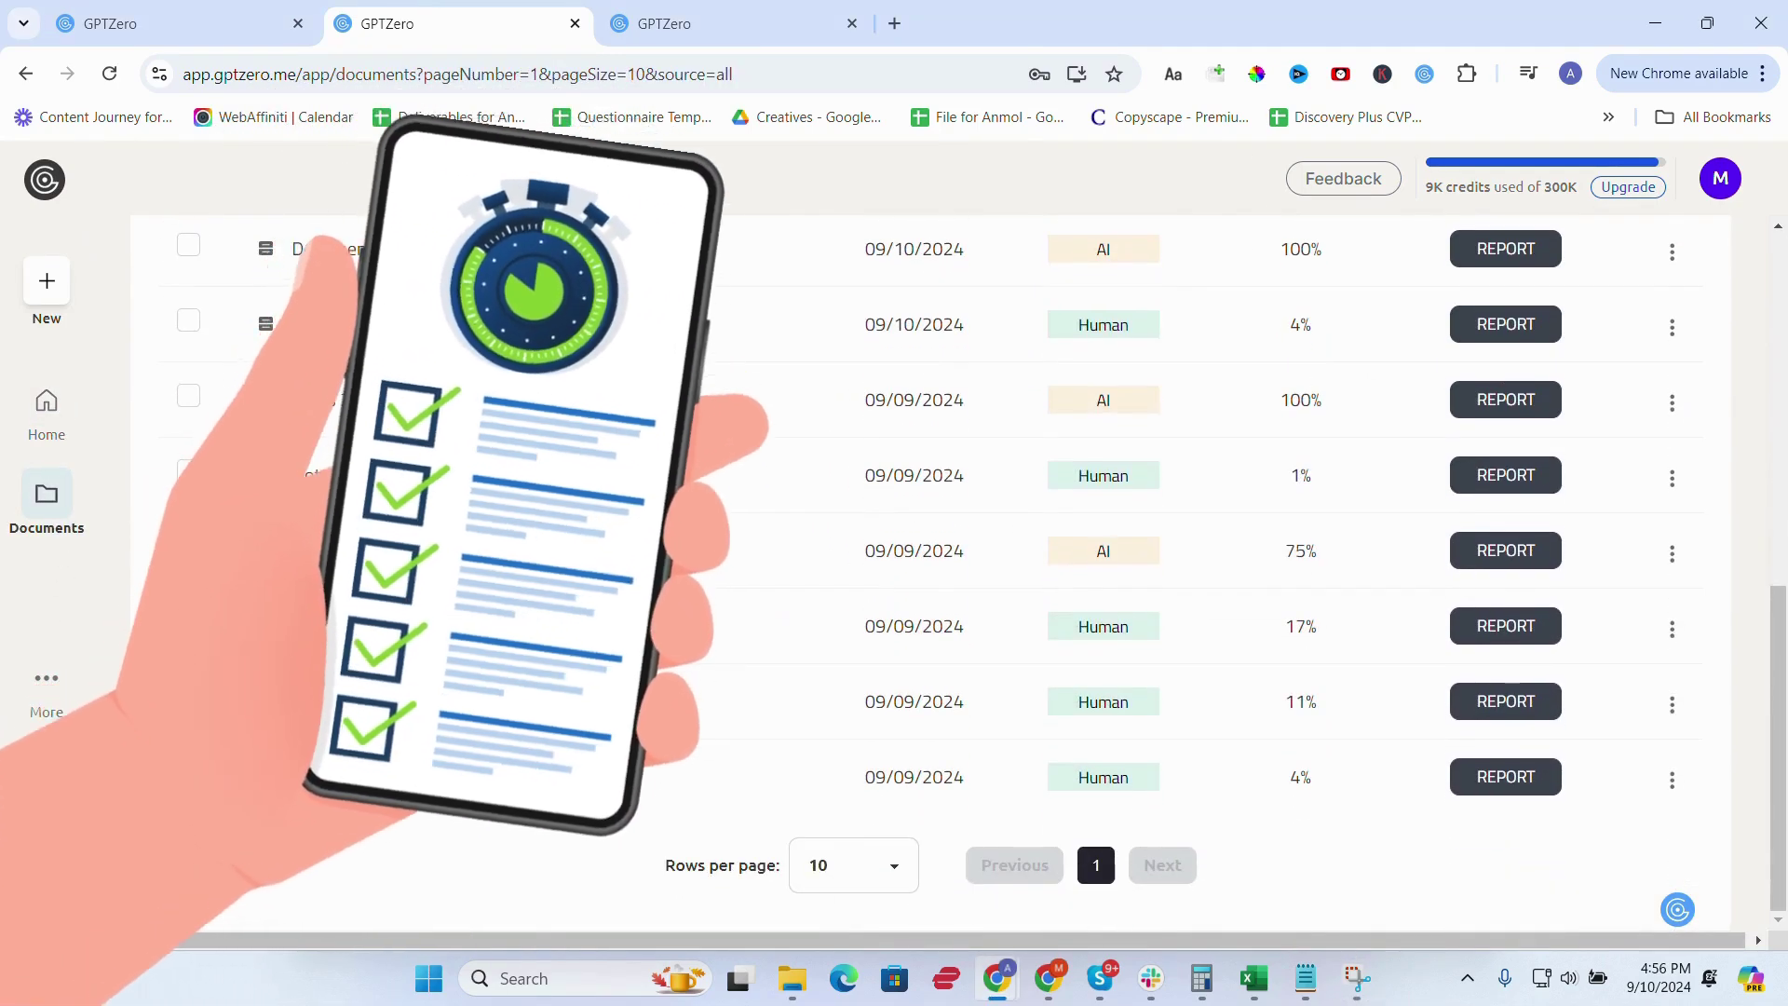
left_click(46, 681)
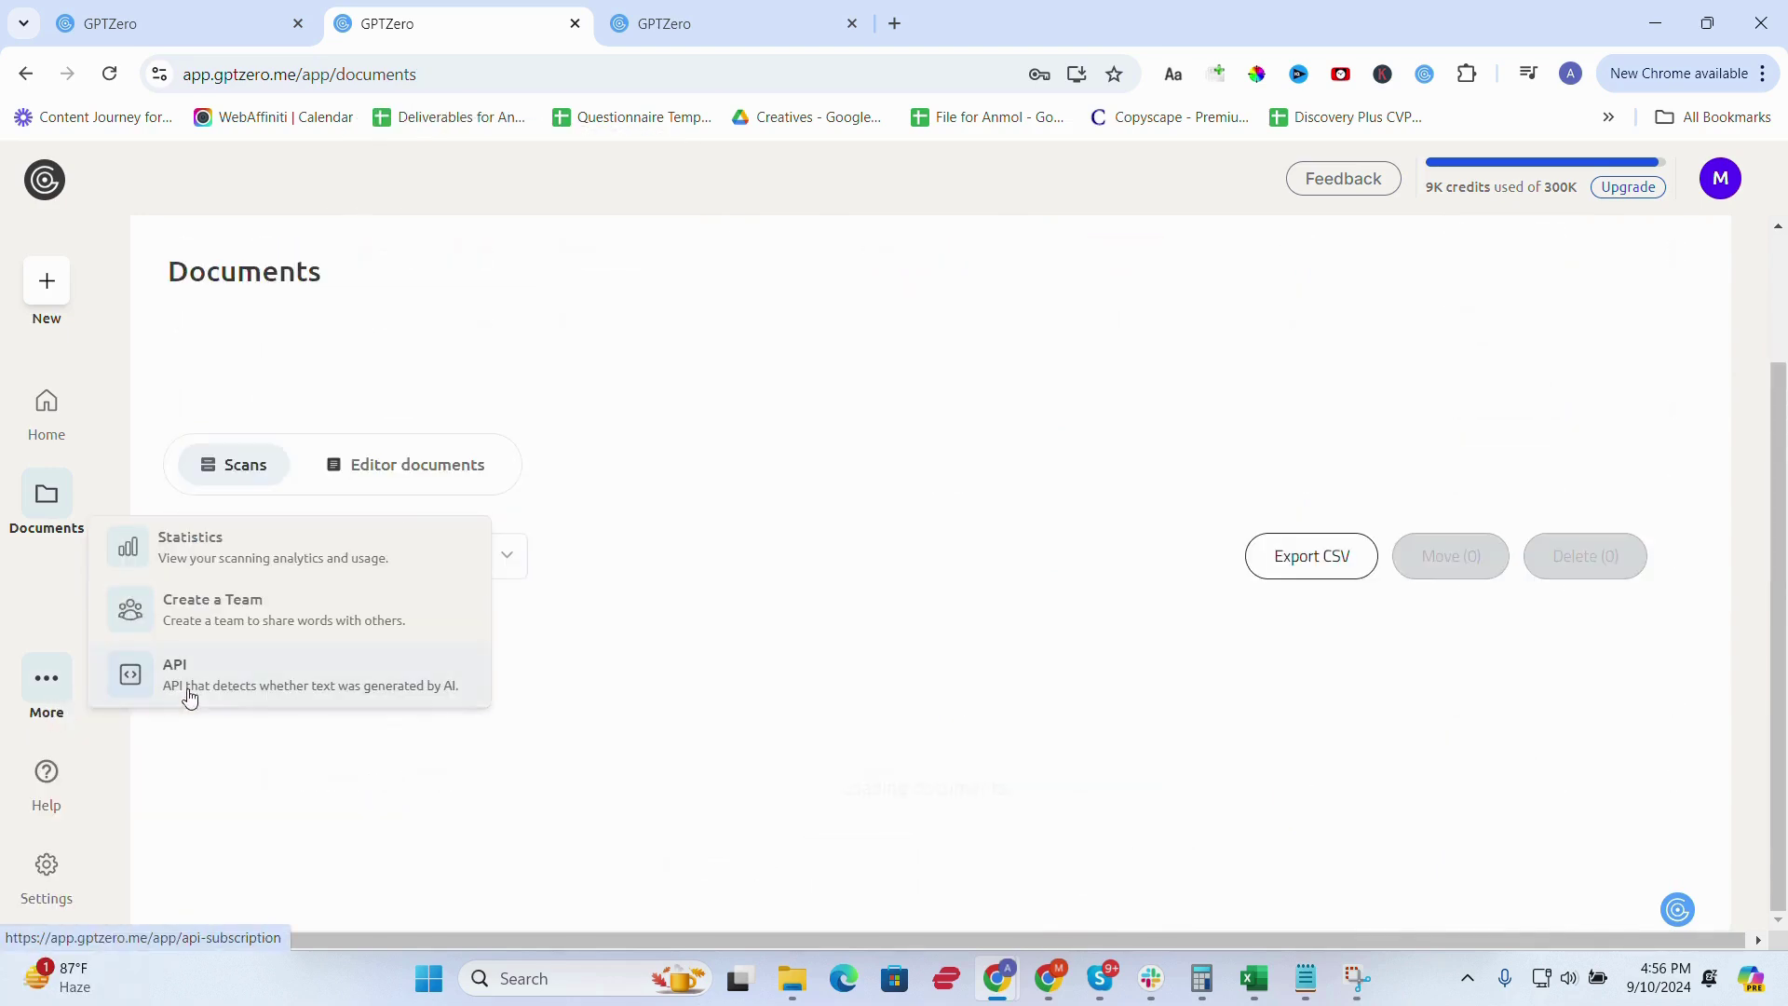
left_click(240, 569)
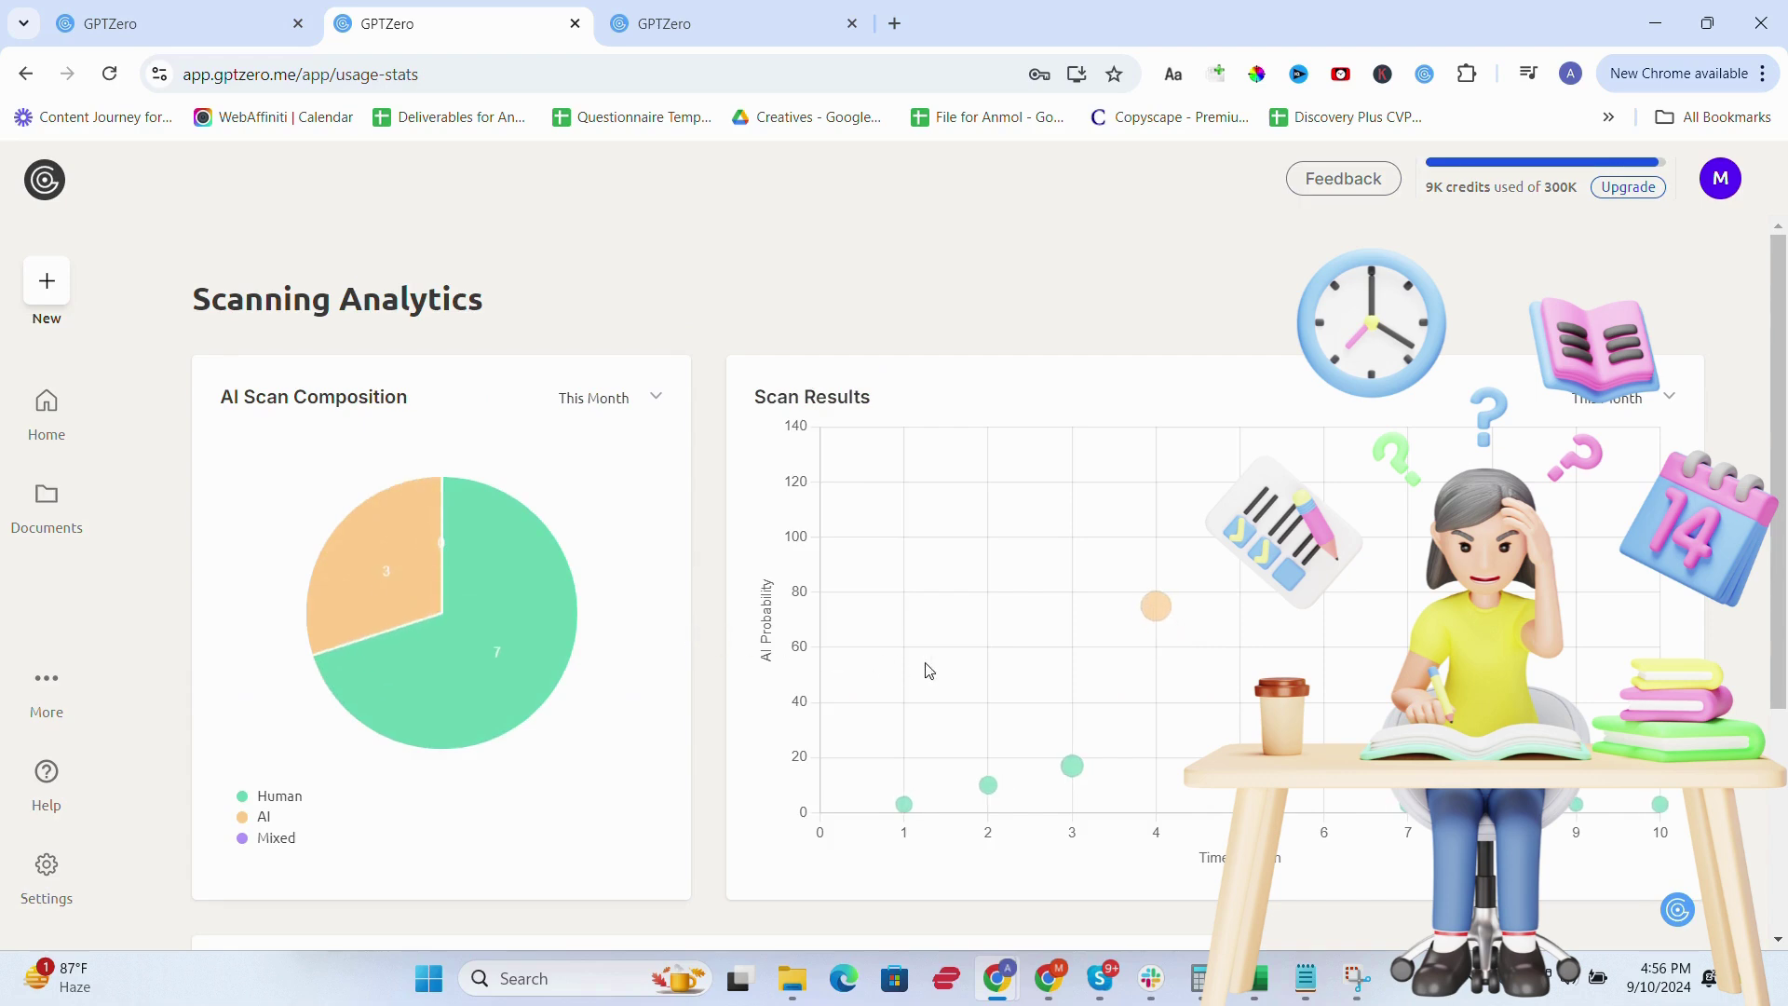
scroll(926, 670, "down", 2)
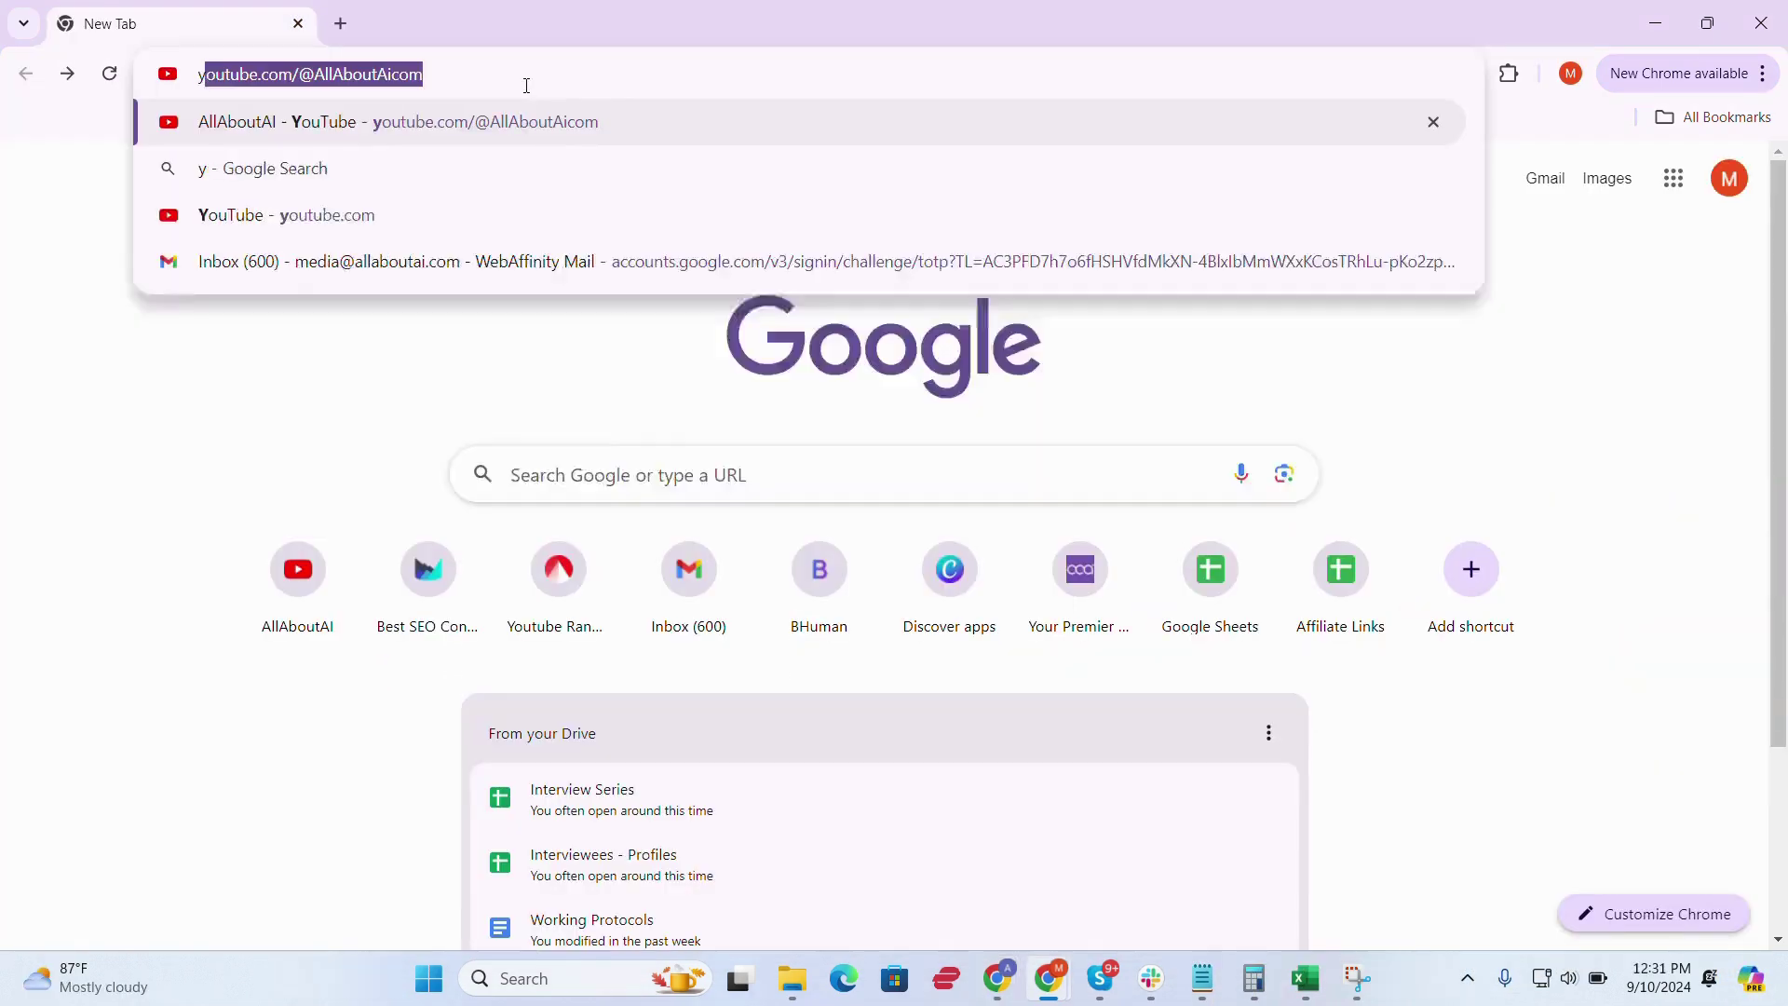
type("out")
key("Return")
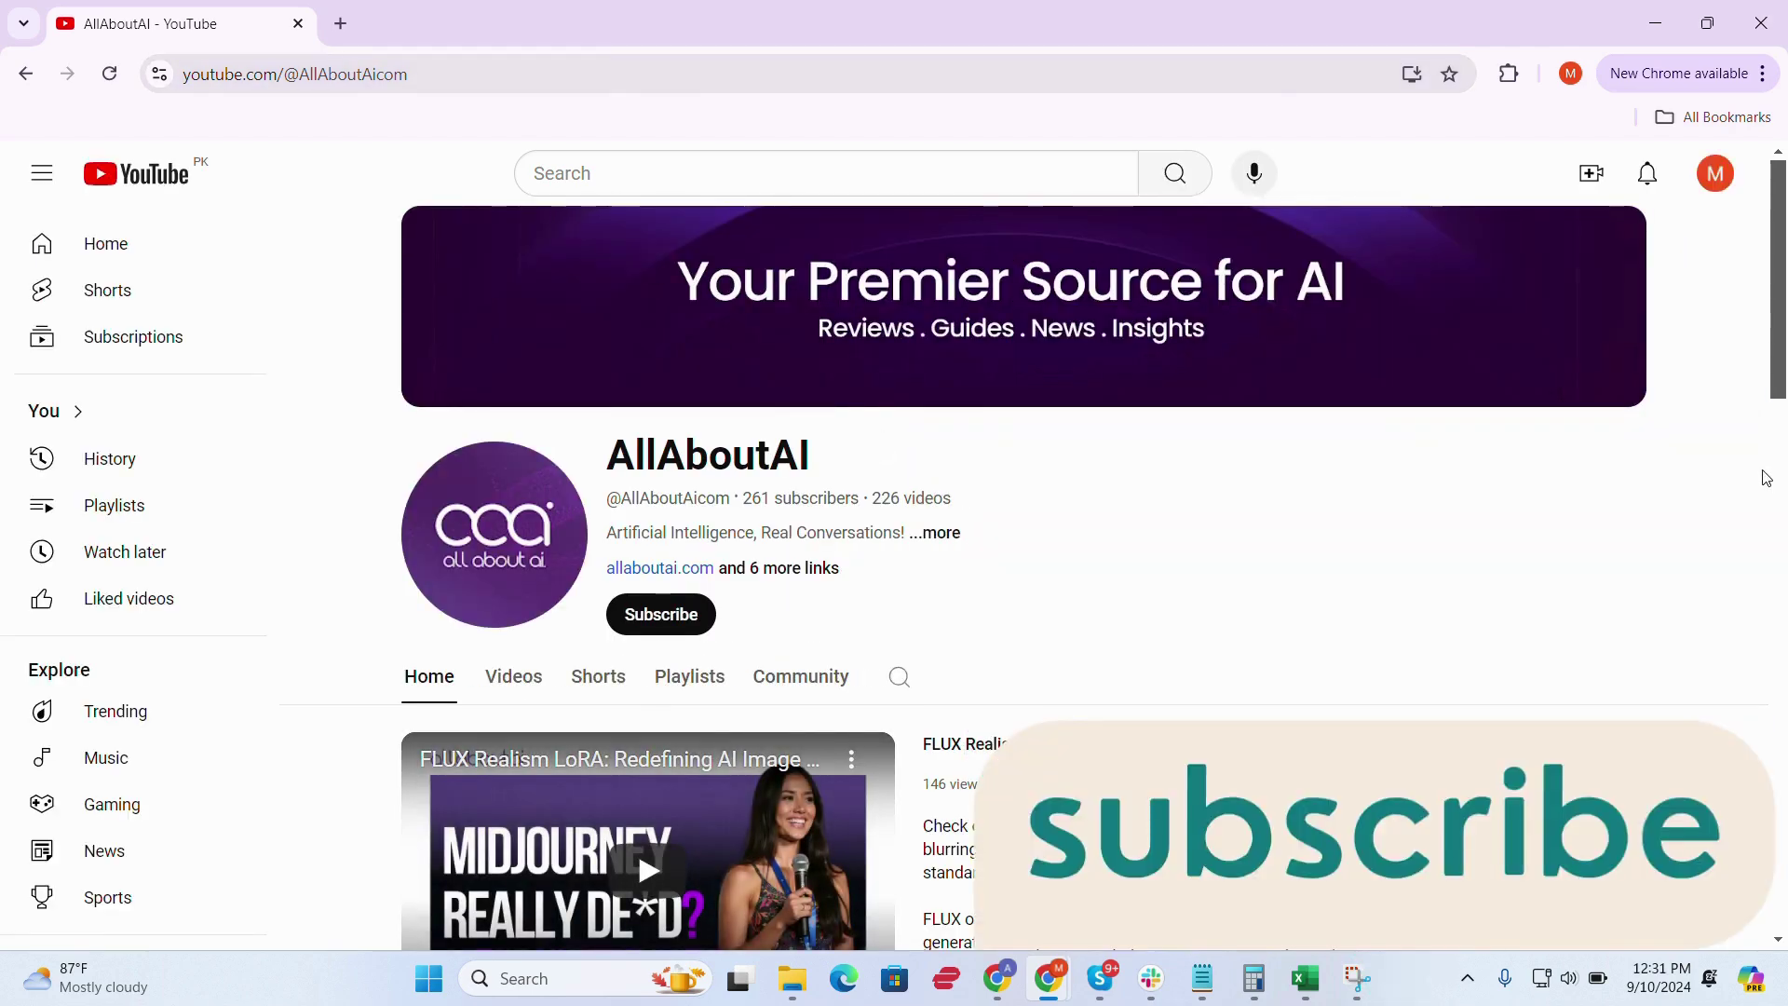
scroll(1764, 482, "down", 1)
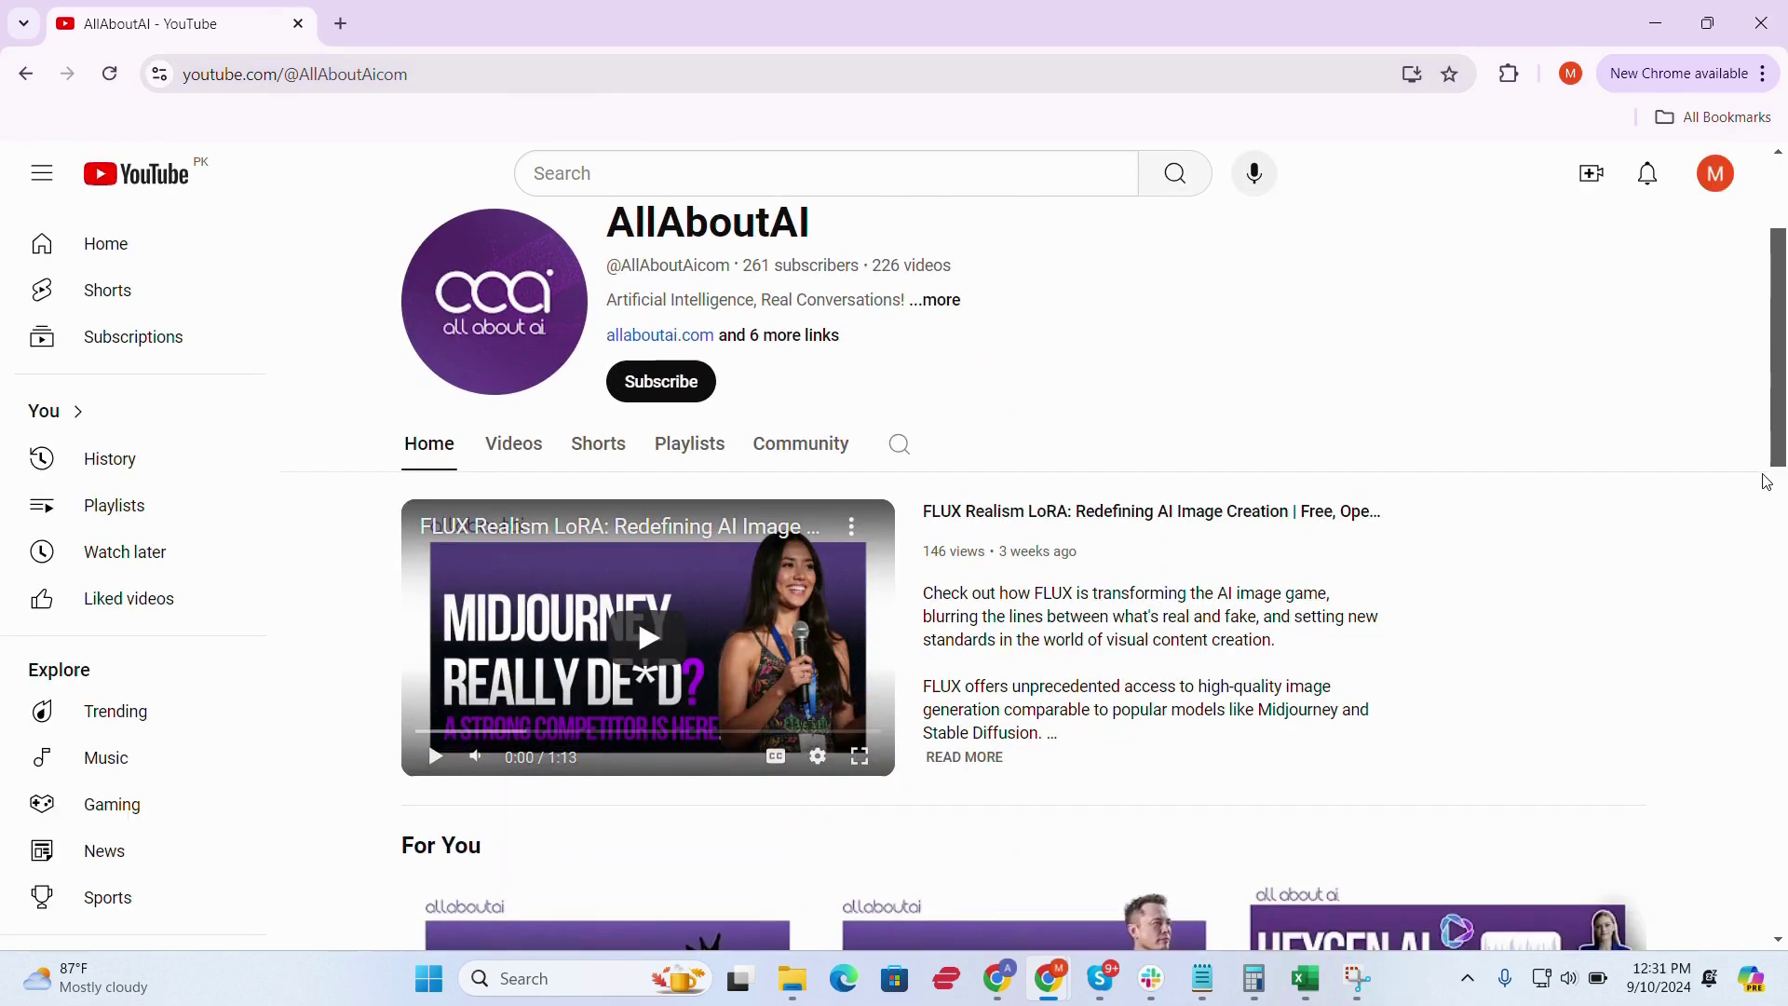
scroll(1763, 482, "down", 2)
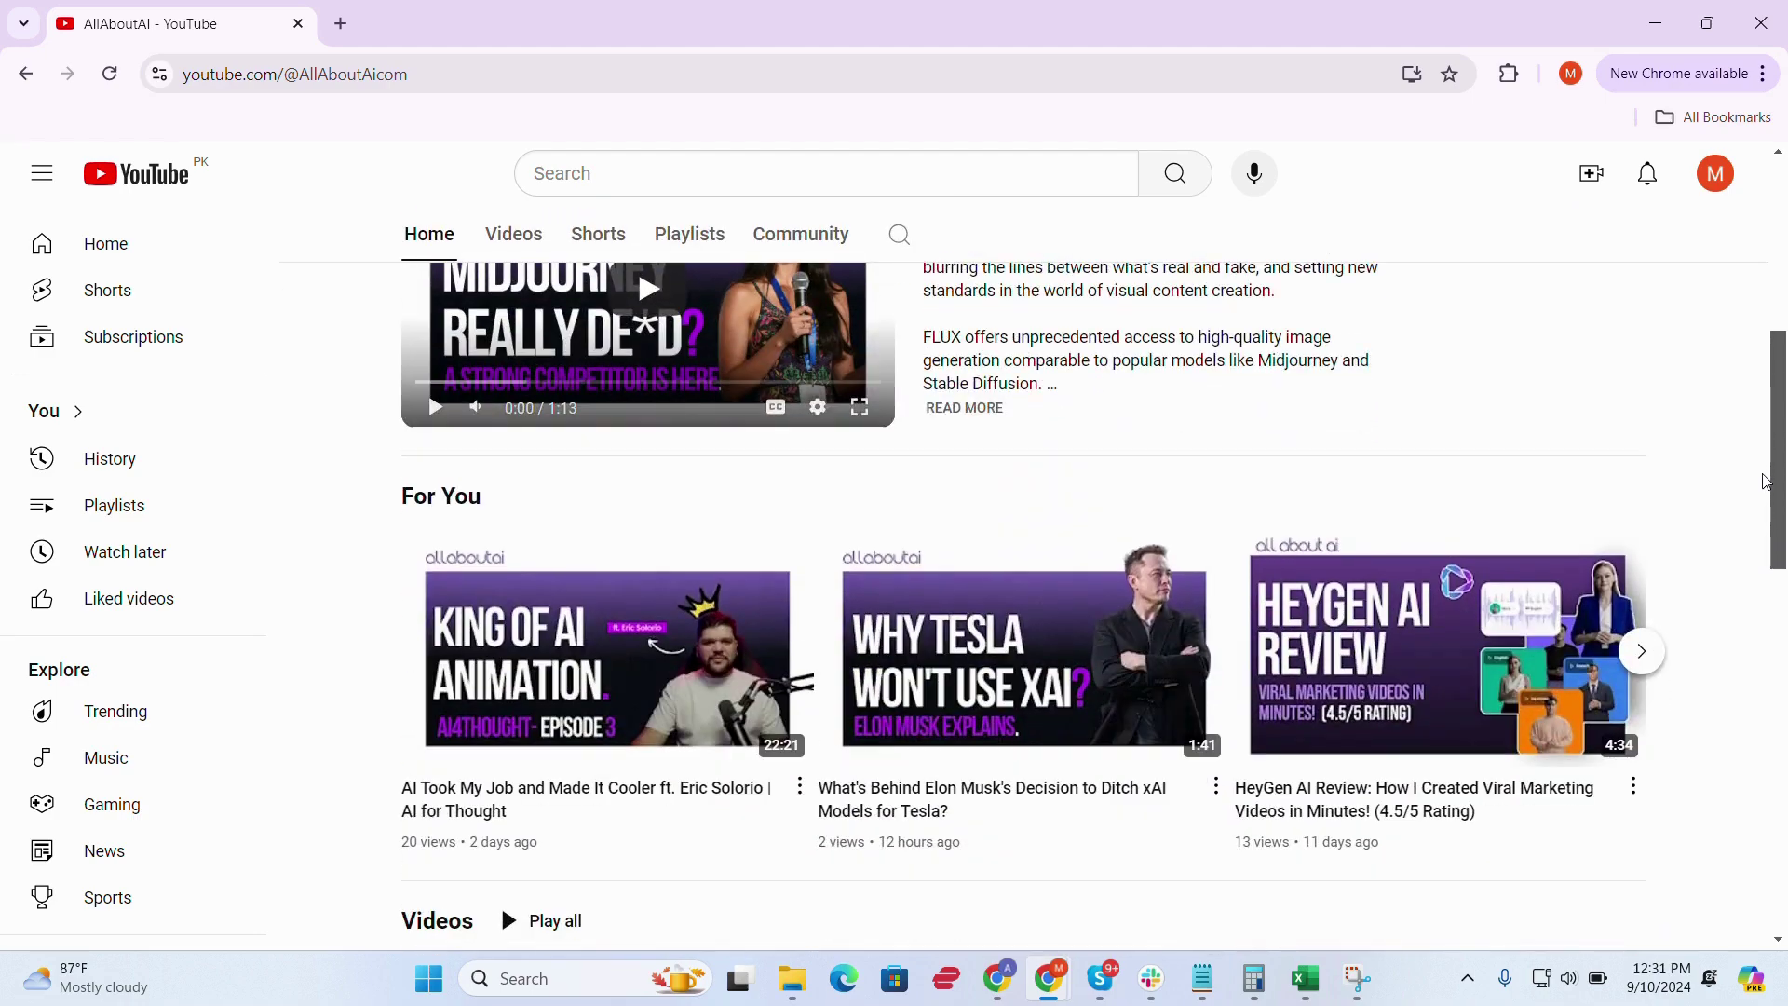
scroll(1765, 482, "down", 1)
scroll(1764, 482, "down", 1)
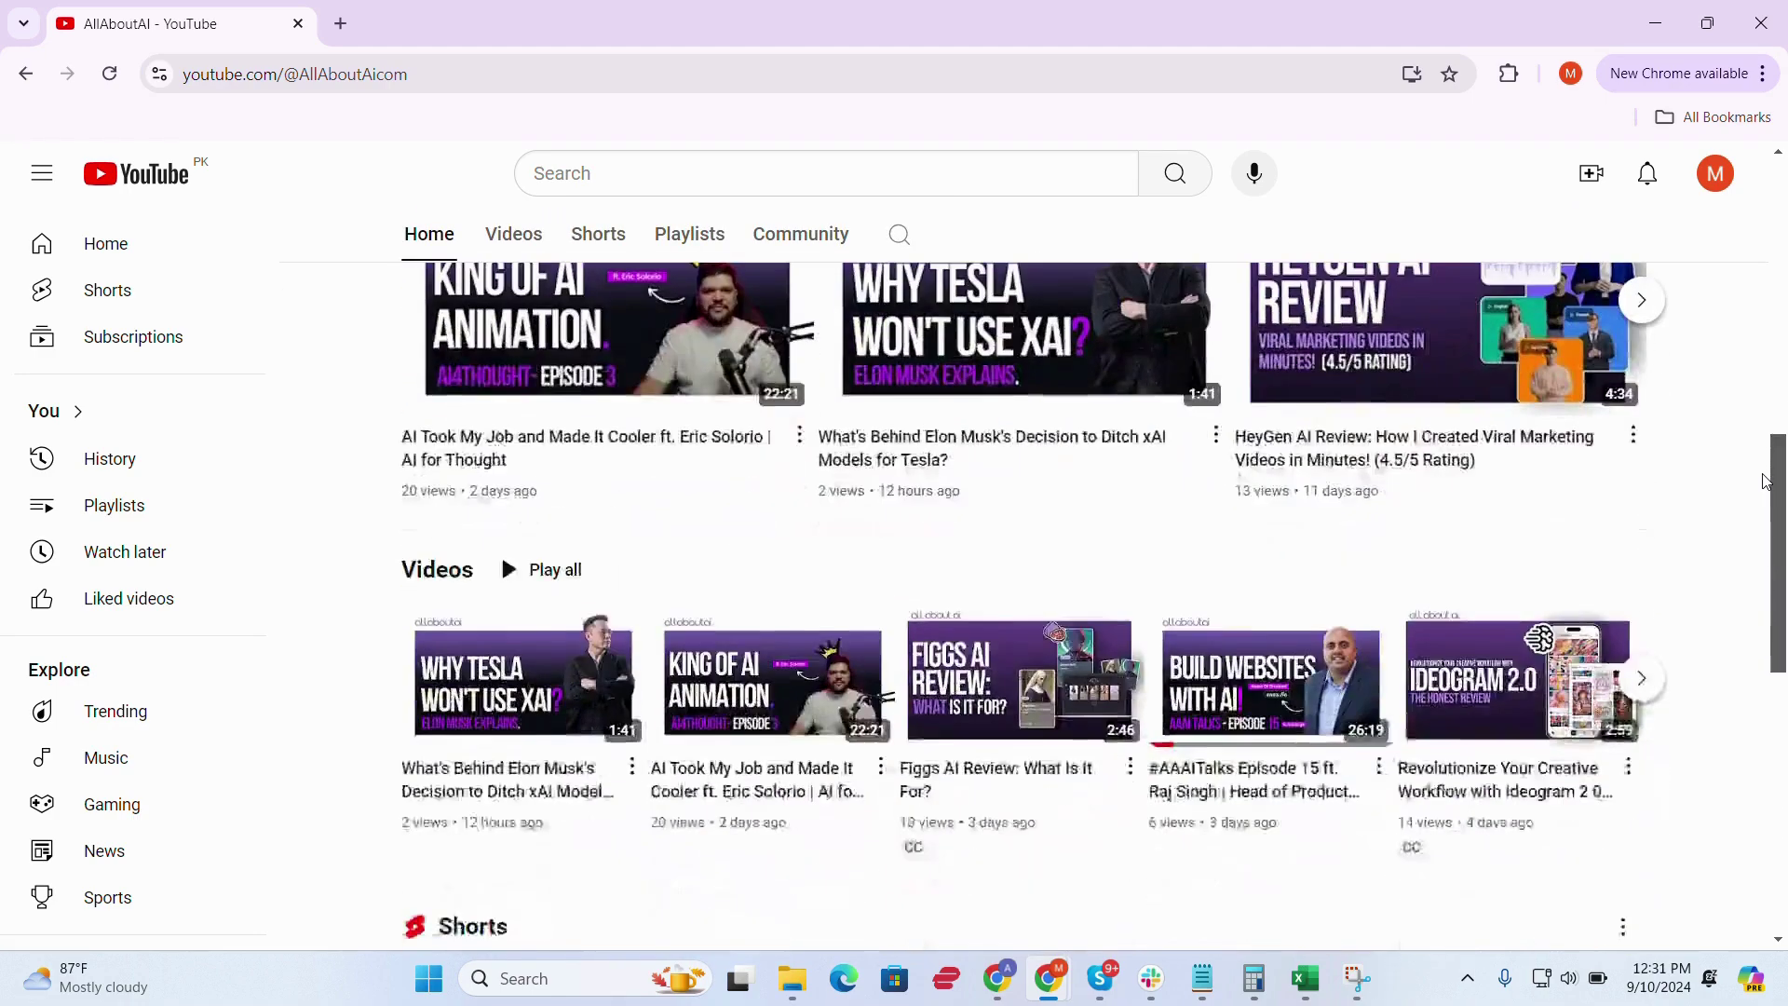
scroll(1765, 481, "down", 1)
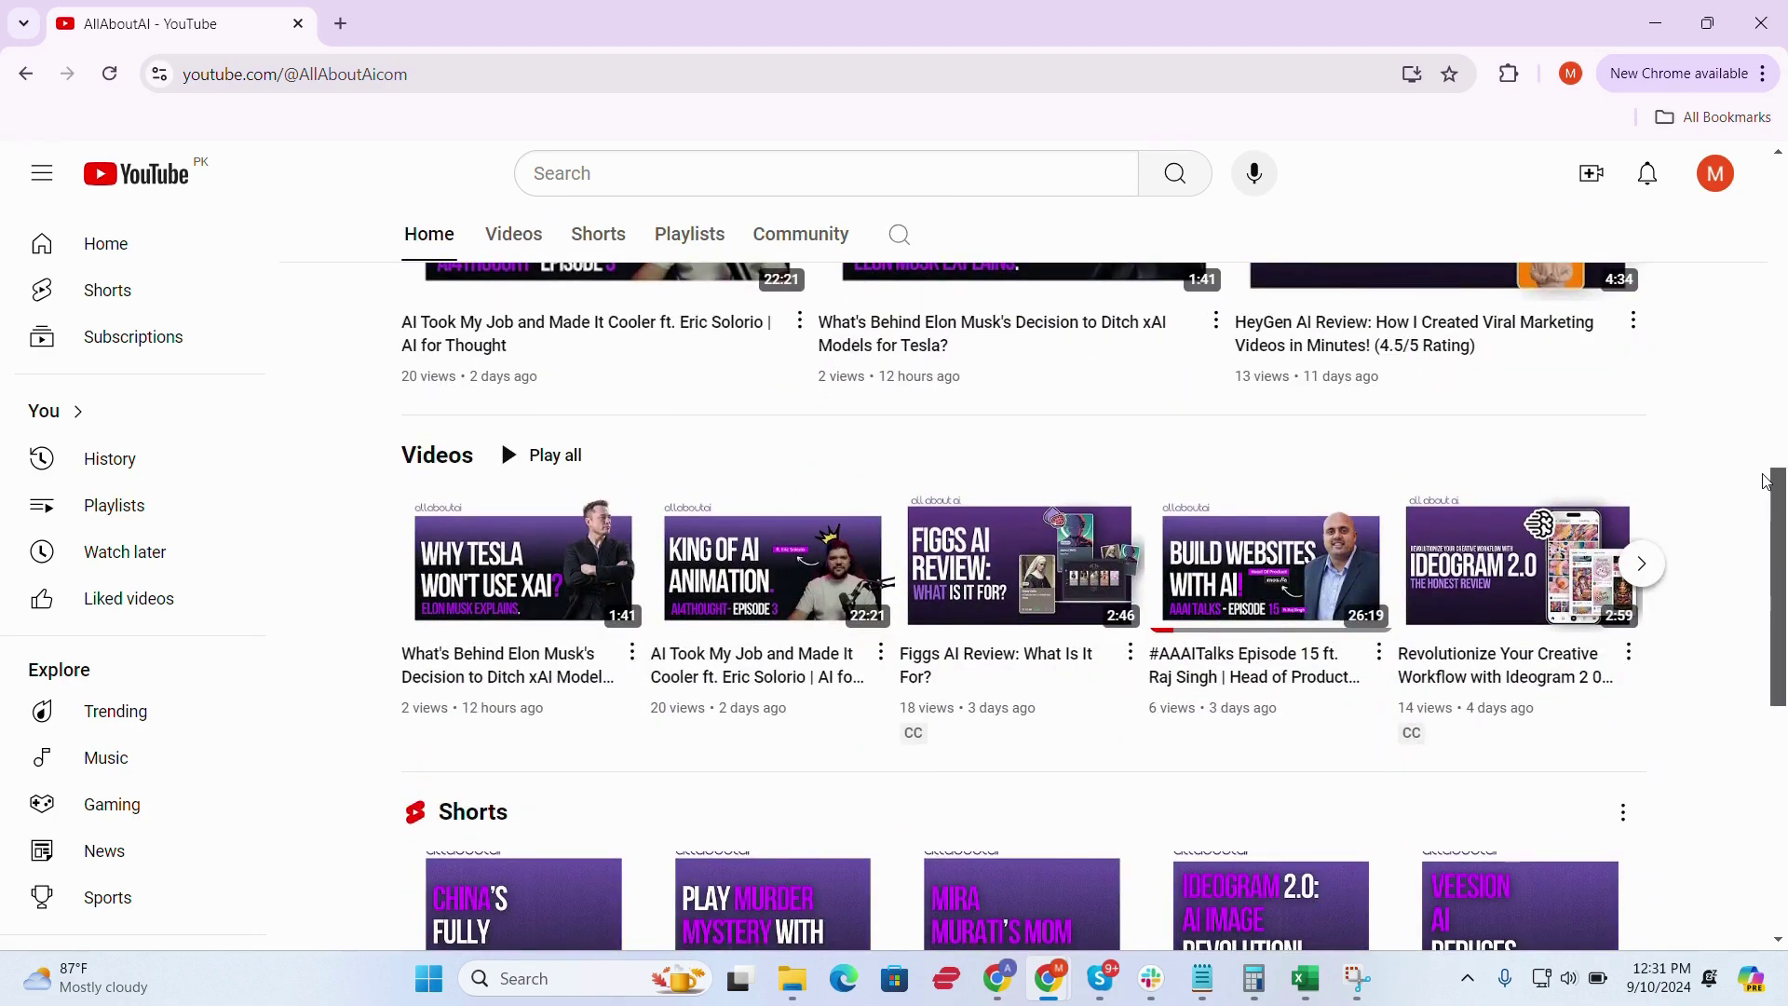
scroll(1764, 483, "down", 3)
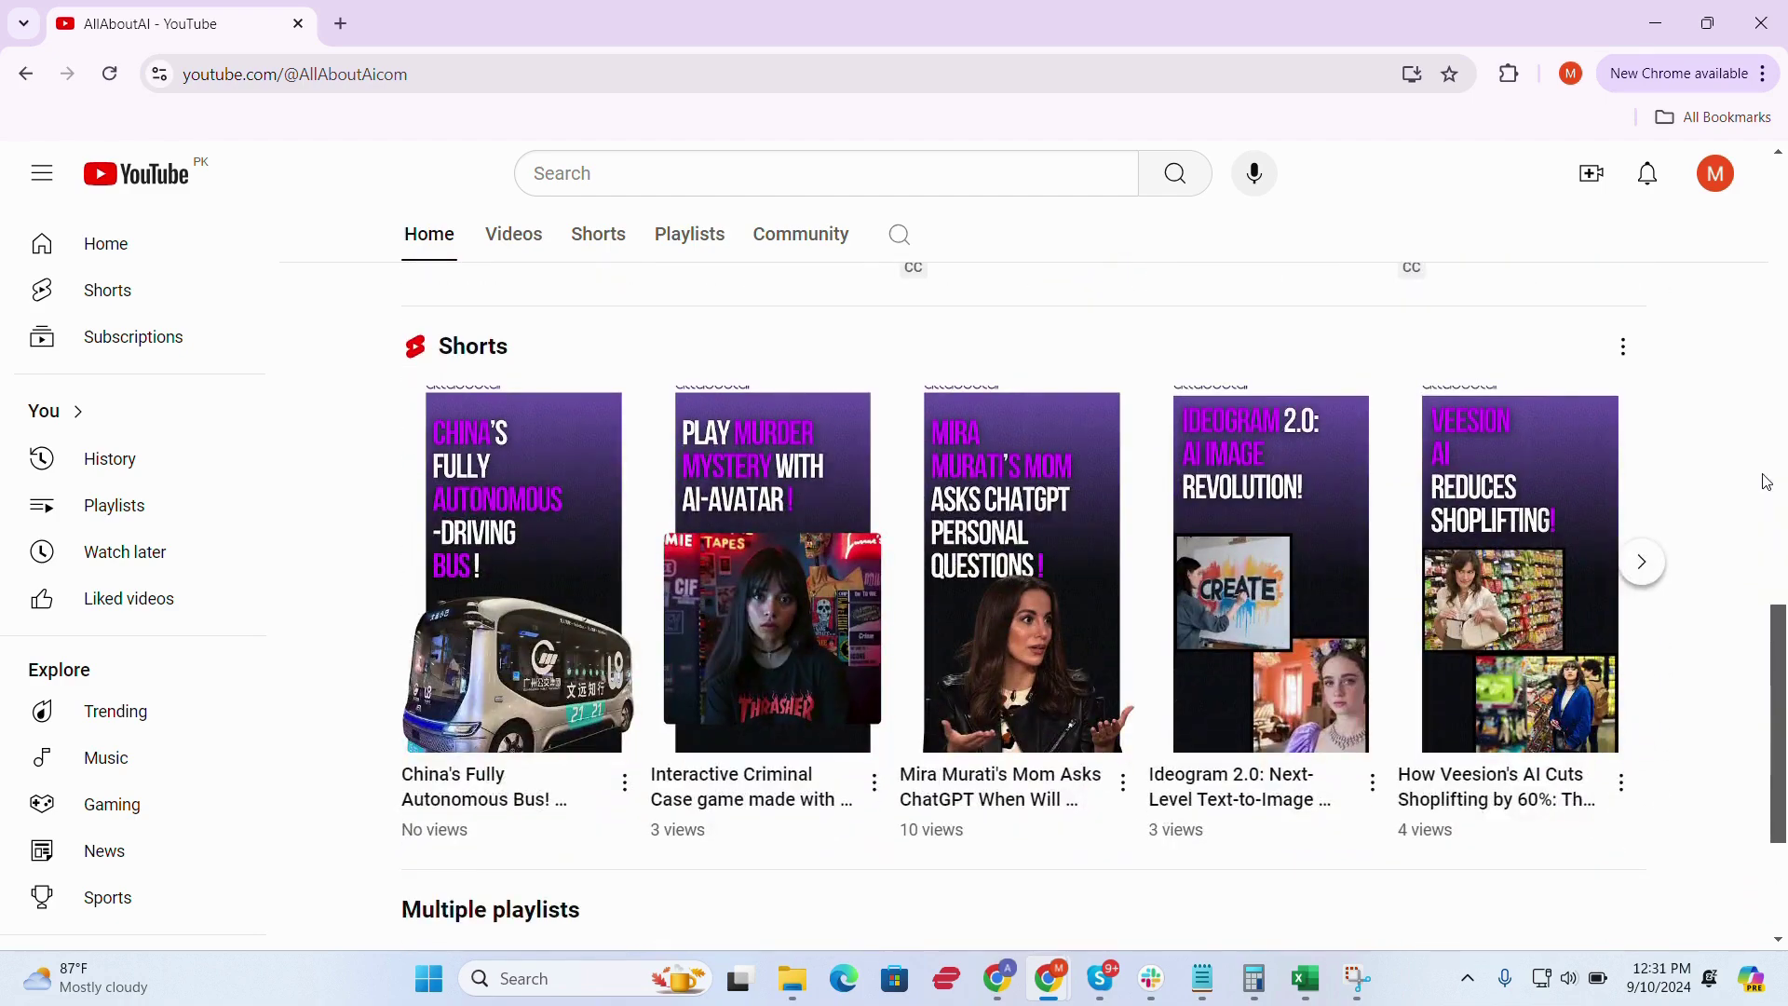
scroll(1765, 482, "down", 2)
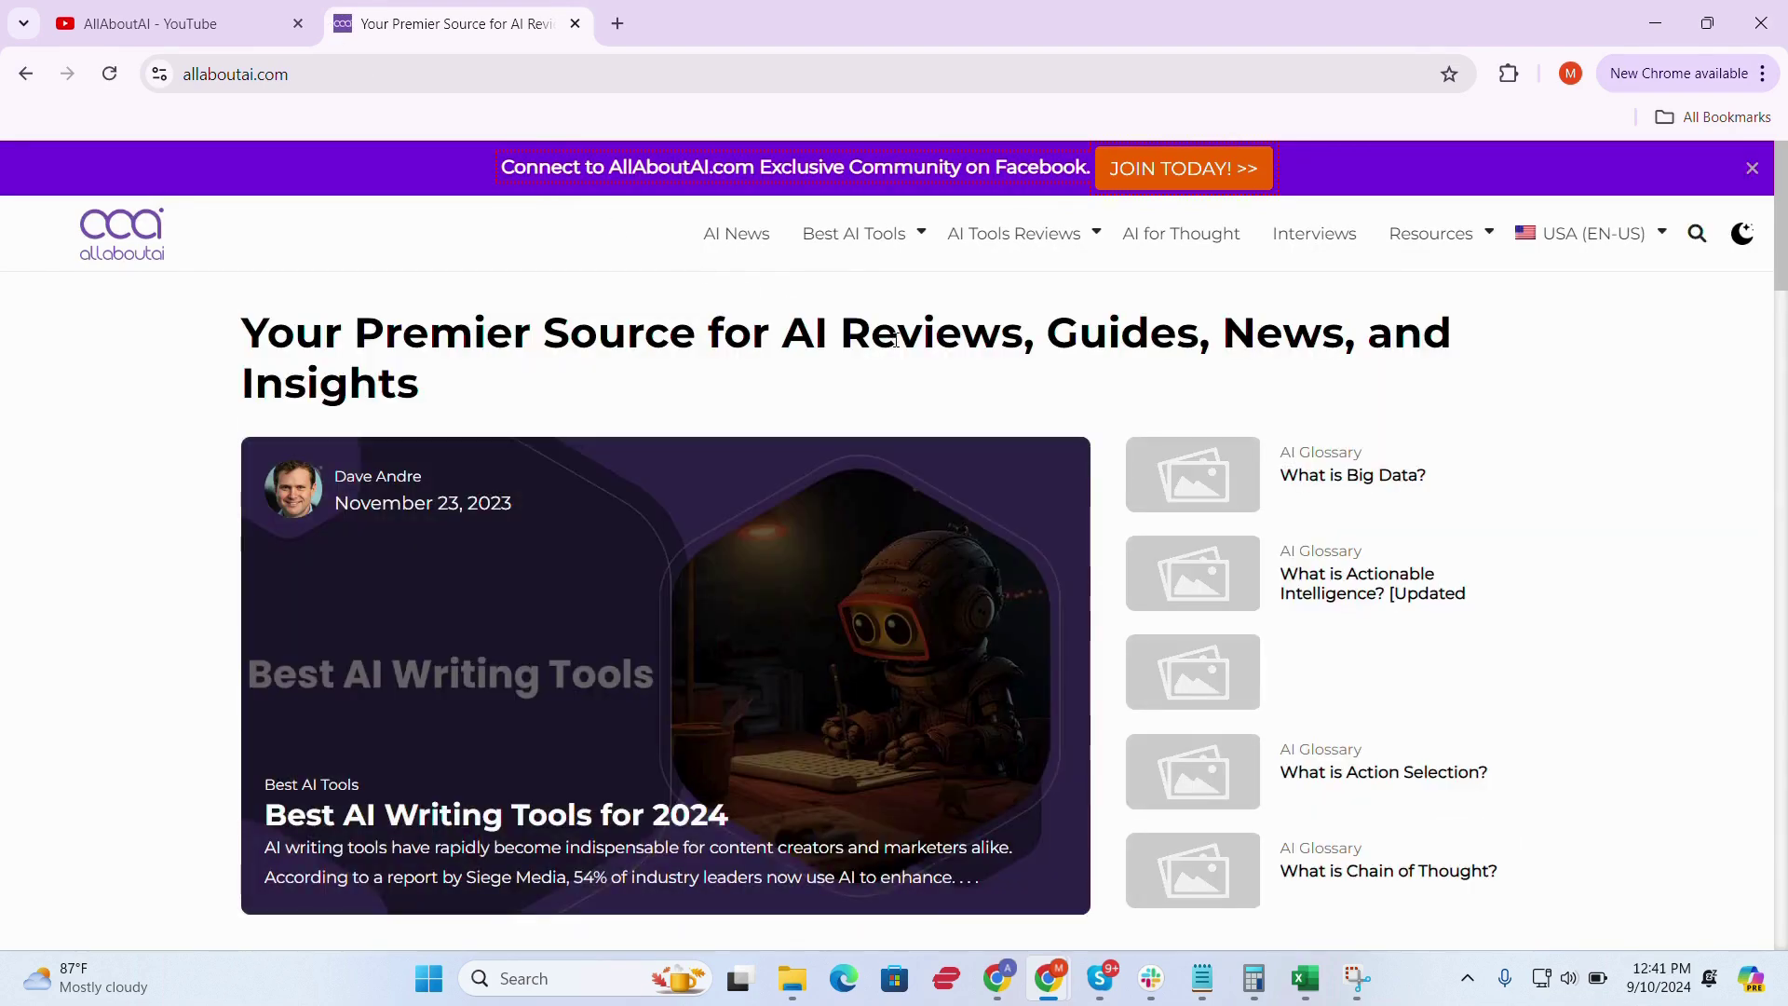
scroll(894, 340, "down", 2)
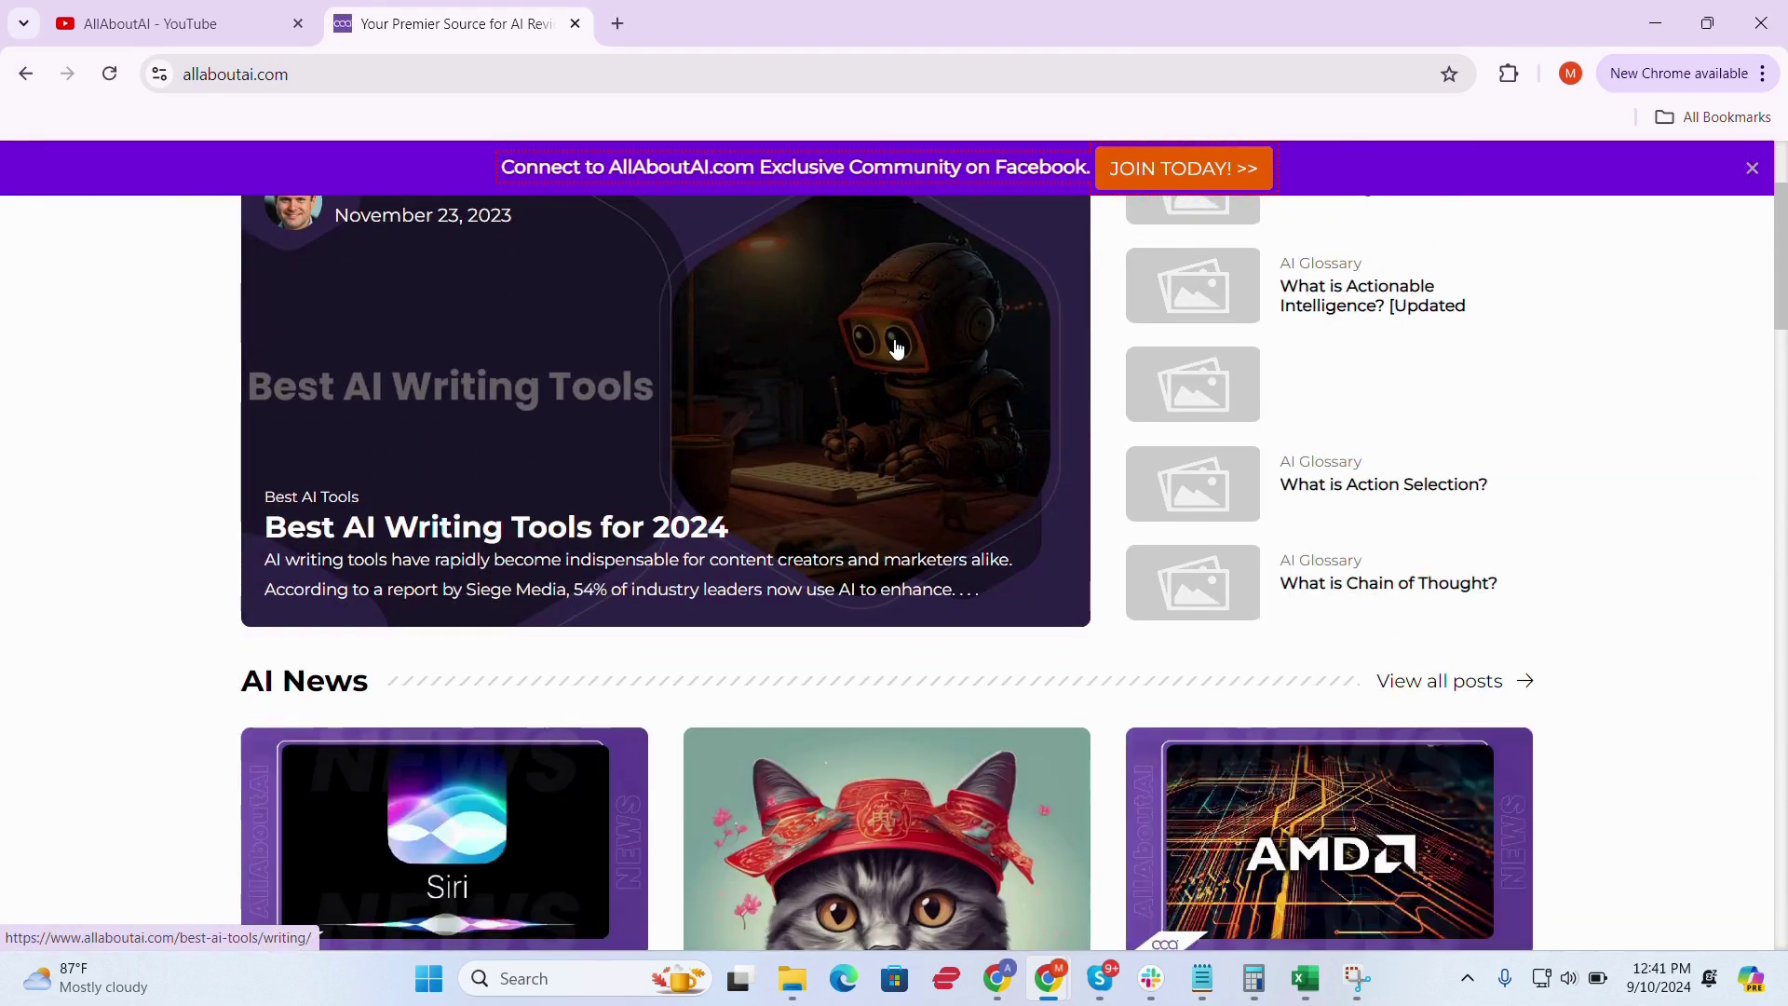
scroll(896, 348, "down", 2)
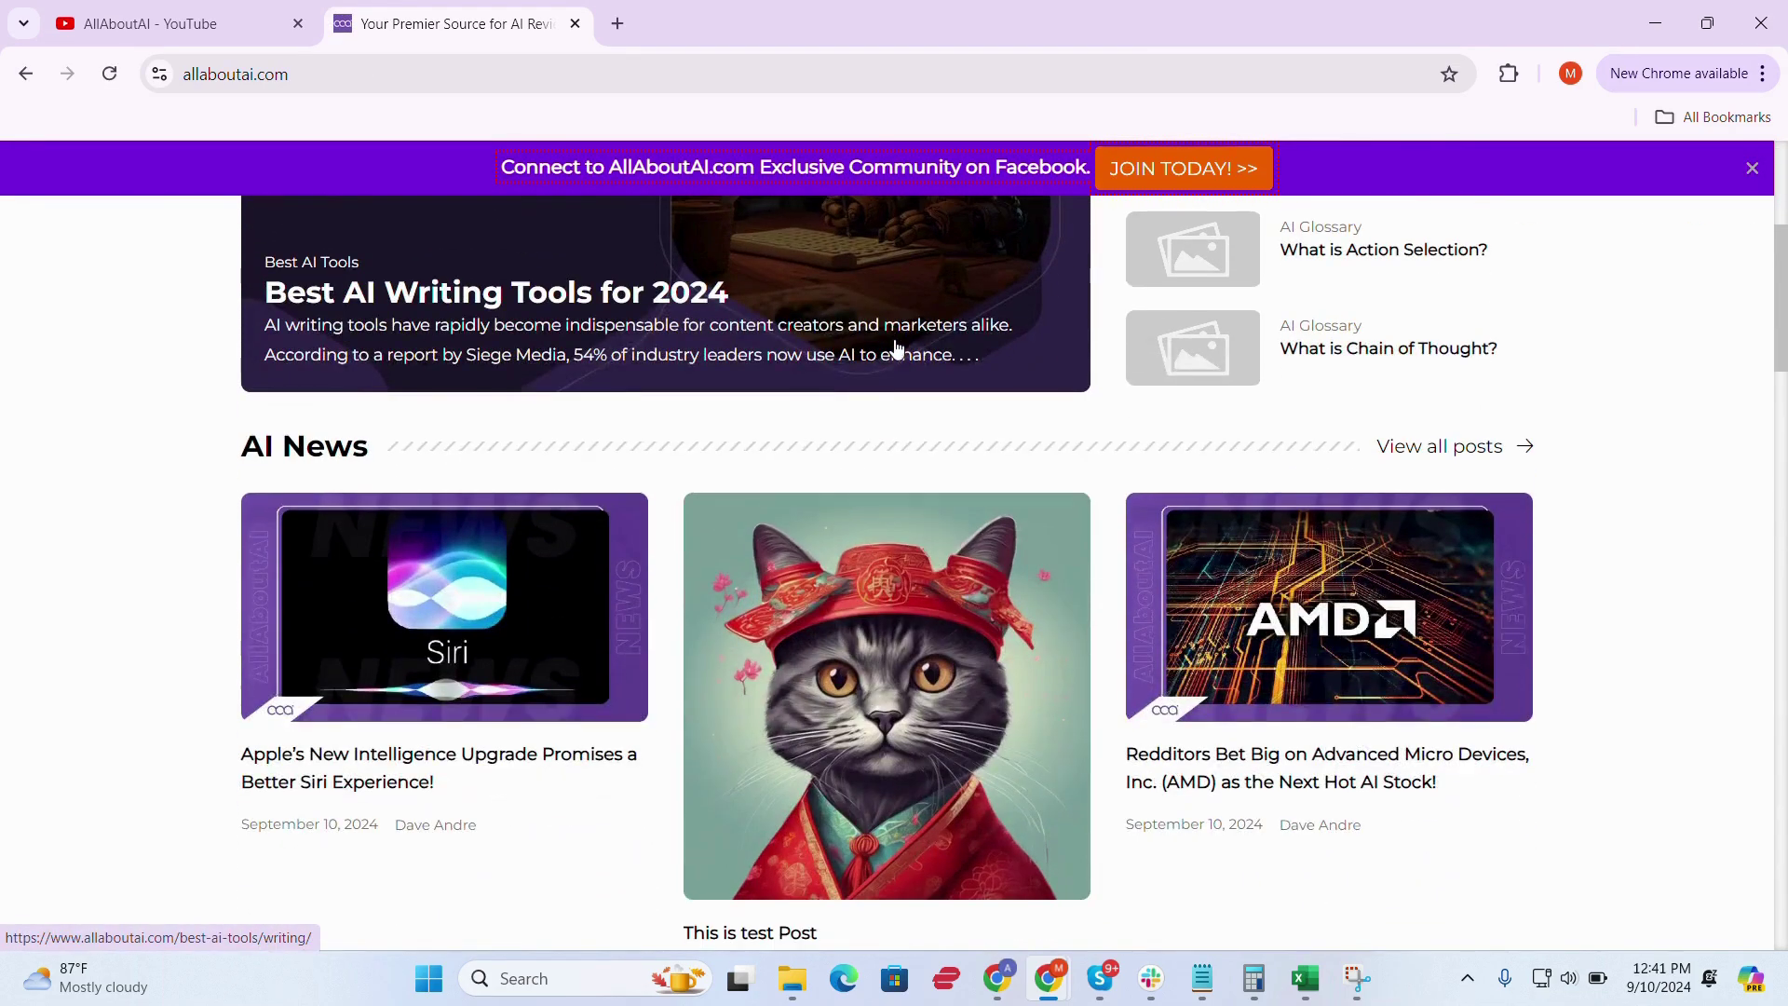
scroll(896, 348, "down", 2)
scroll(896, 348, "down", 2)
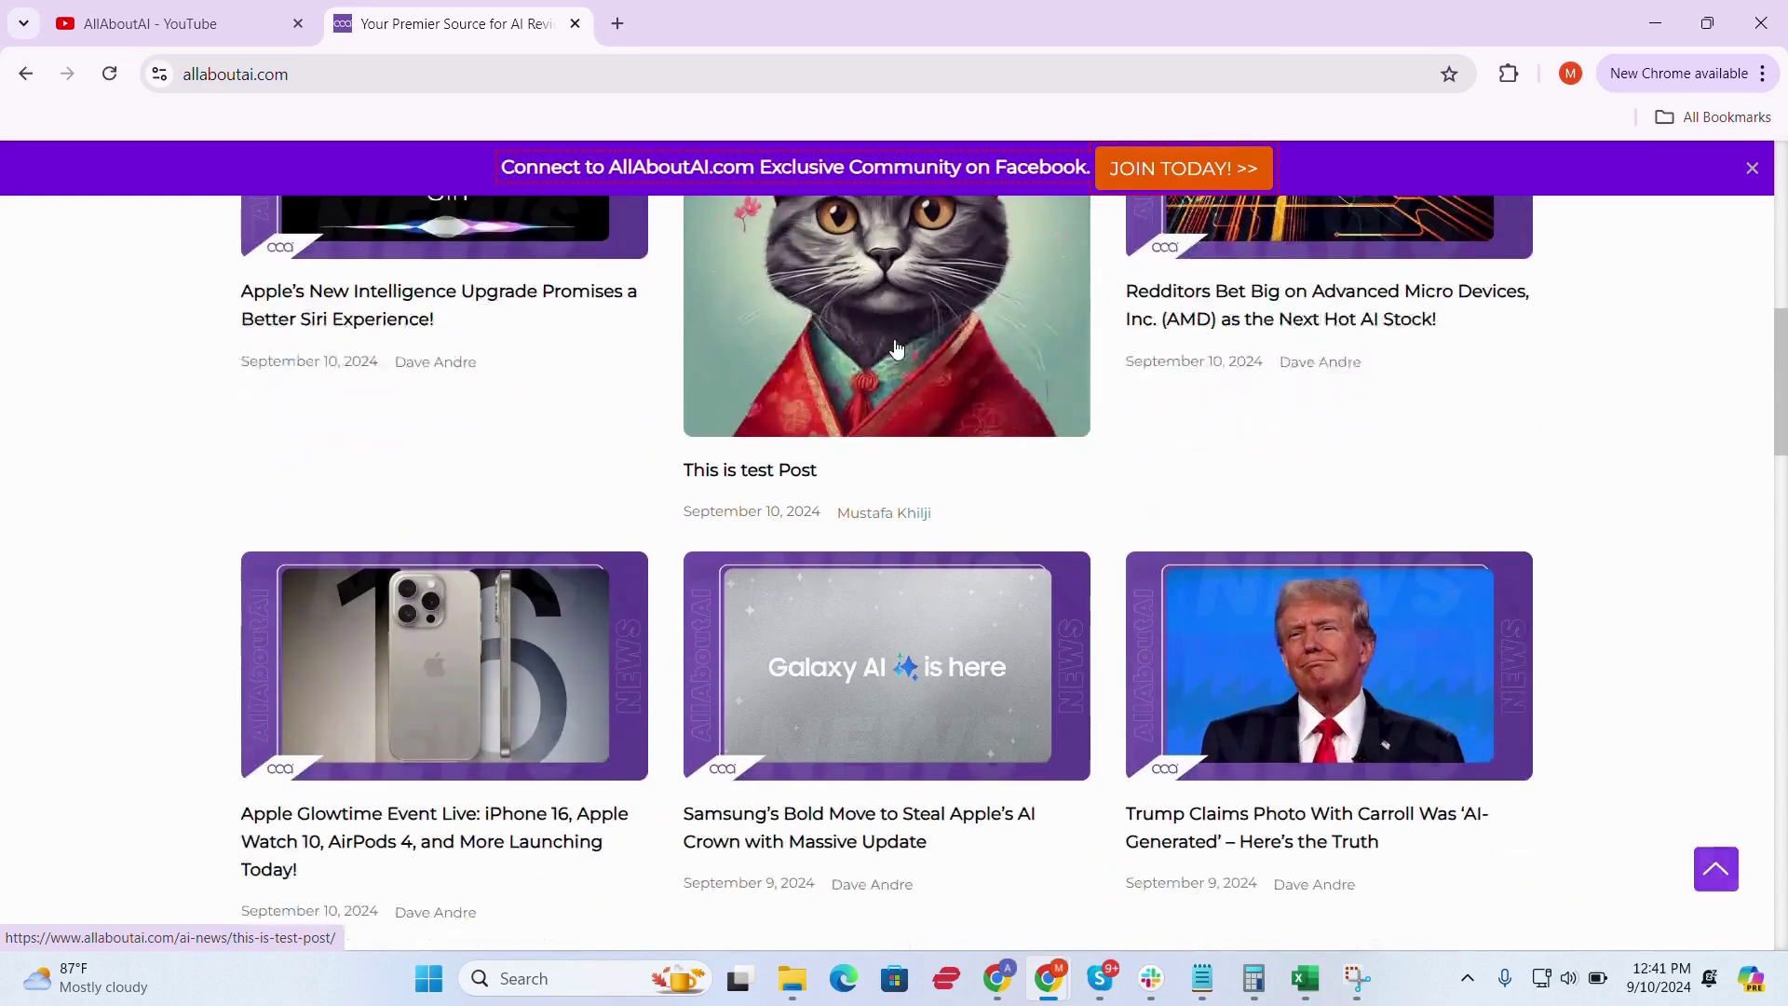